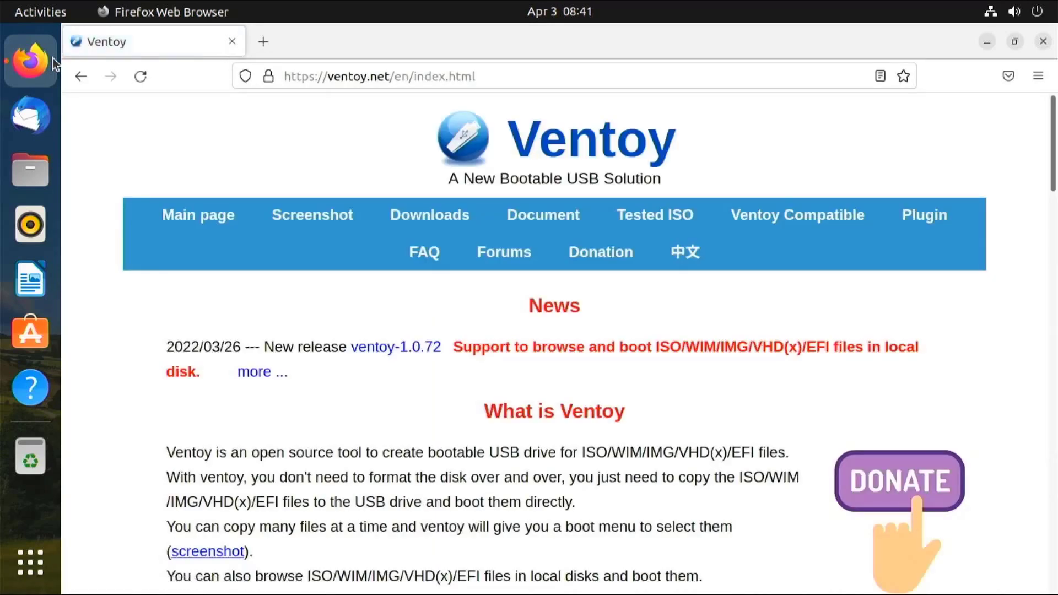
Step: Download ventoy-1.0.72-linux.tar.gz from the Ventoy 1.0.72 release assets on GitHub, reached through Ventoy's download page
left_click(422, 229)
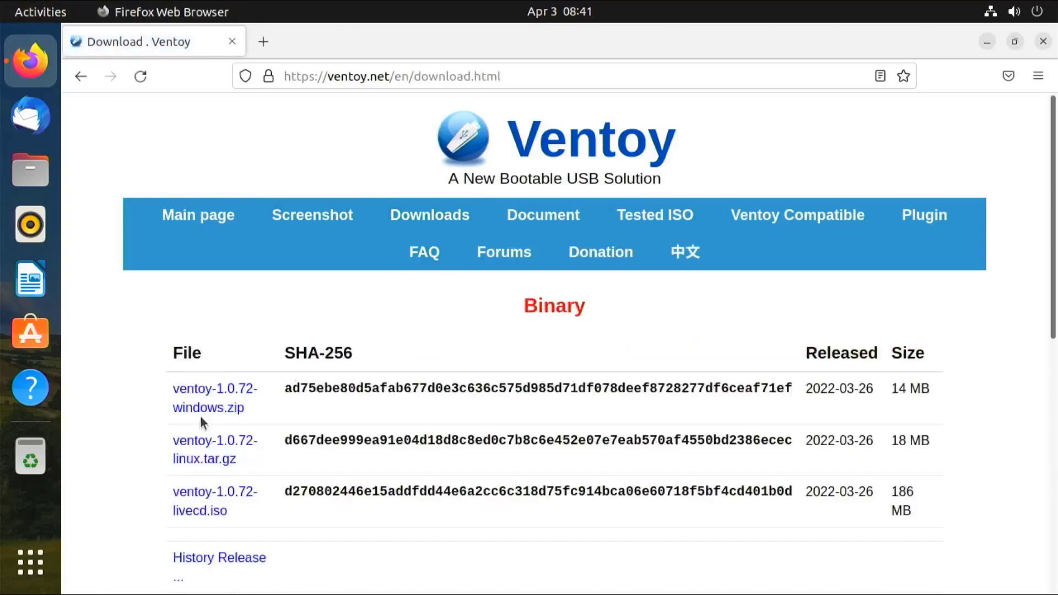
left_click(198, 443)
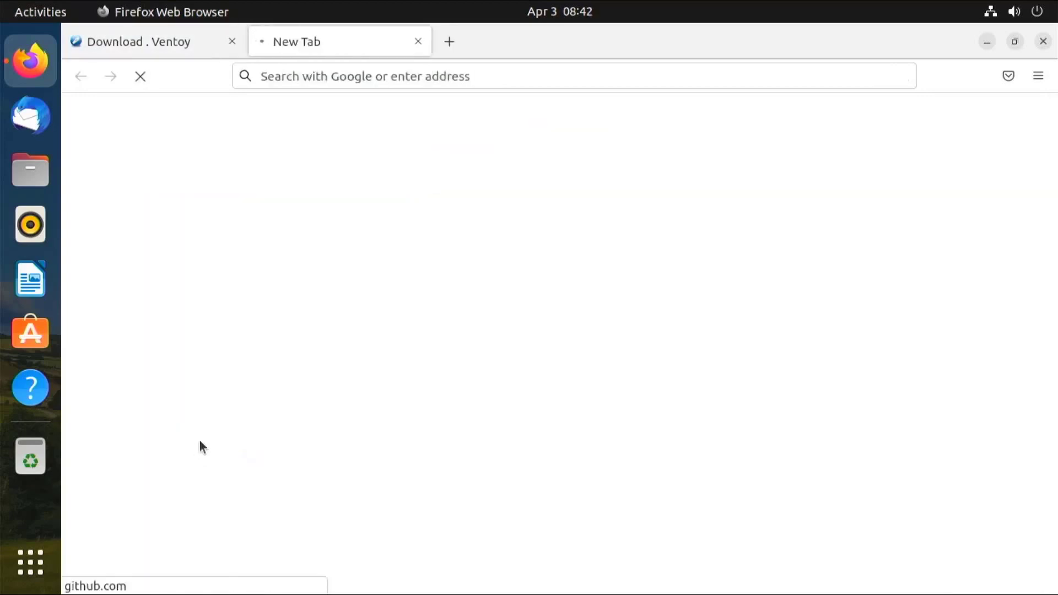
scroll(390, 418, "down", 7)
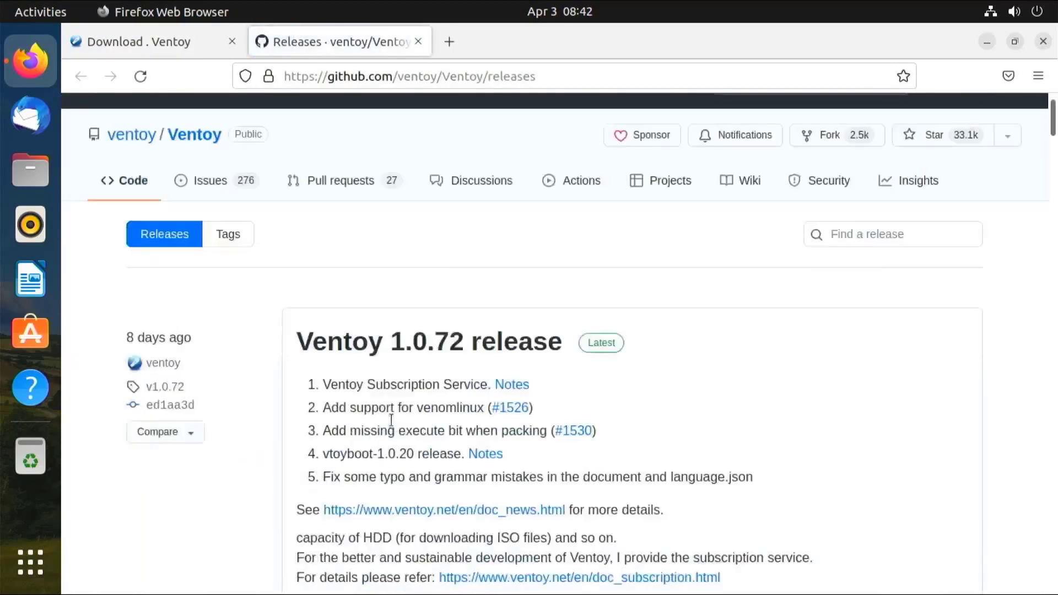
scroll(390, 419, "down", 3)
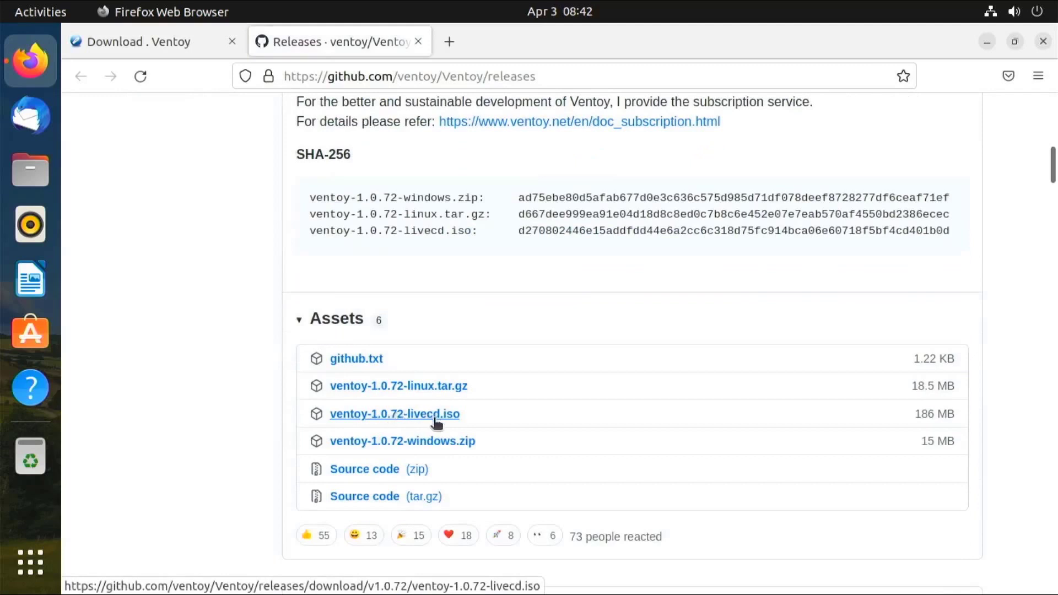
left_click(443, 386)
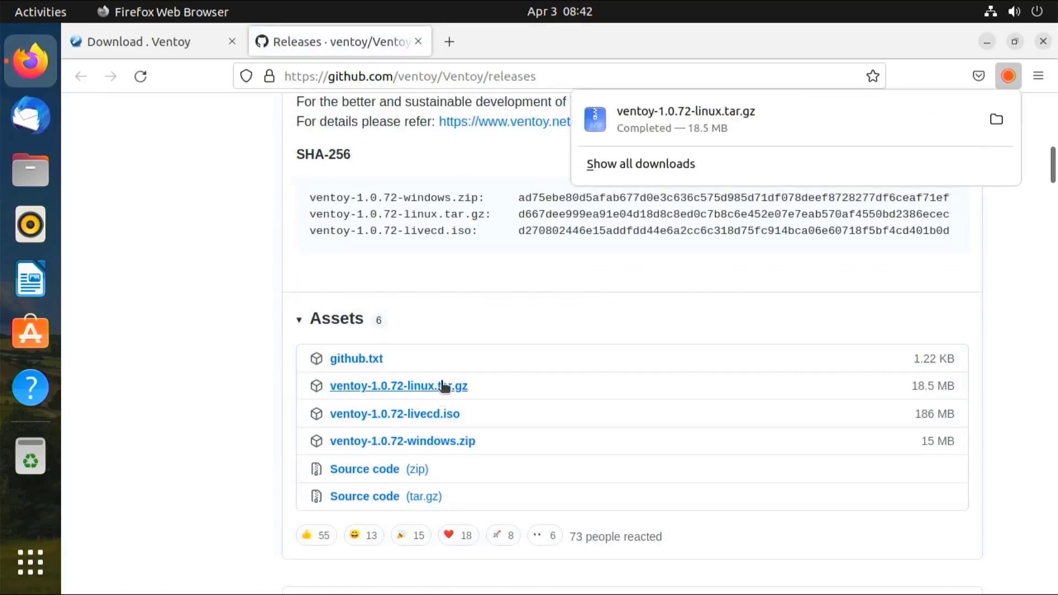
Step: Search the web for "windows 10 iso" in a new tab and open Microsoft's Windows 10 Disc Image download page
left_click(449, 41)
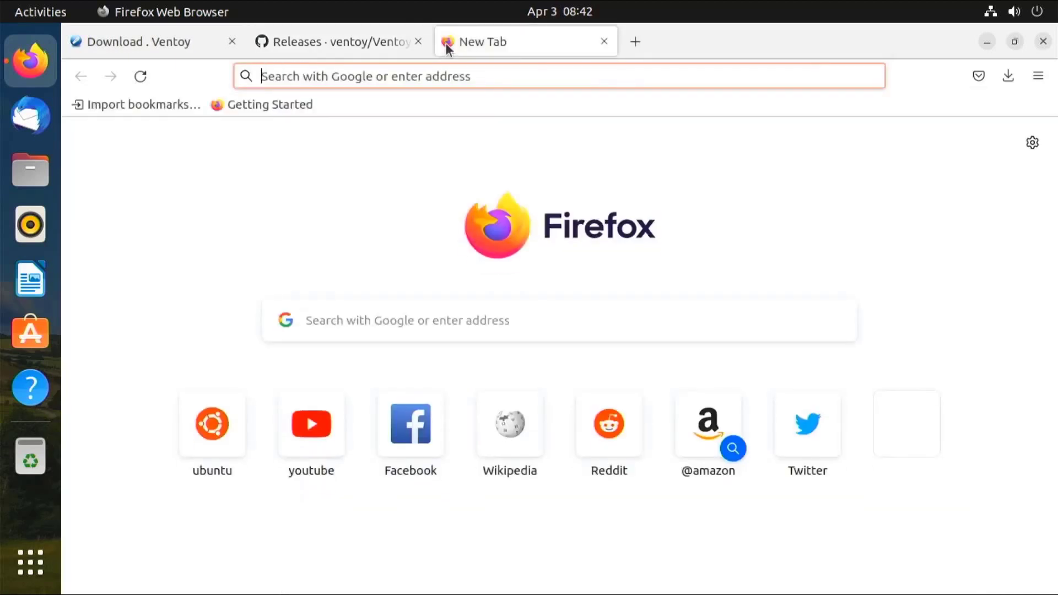
type("windows 10 iso")
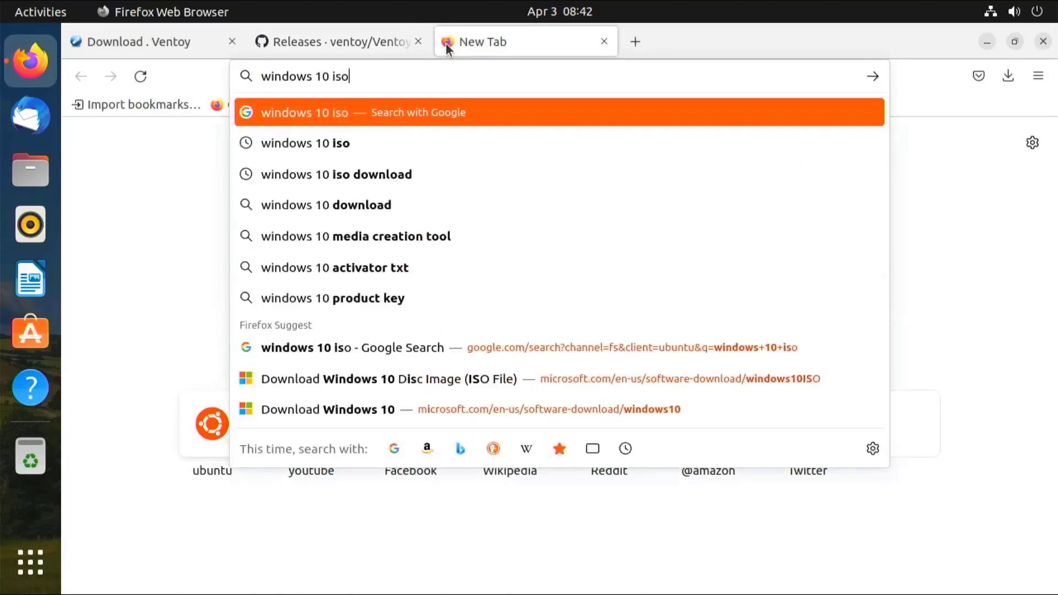
key("Return")
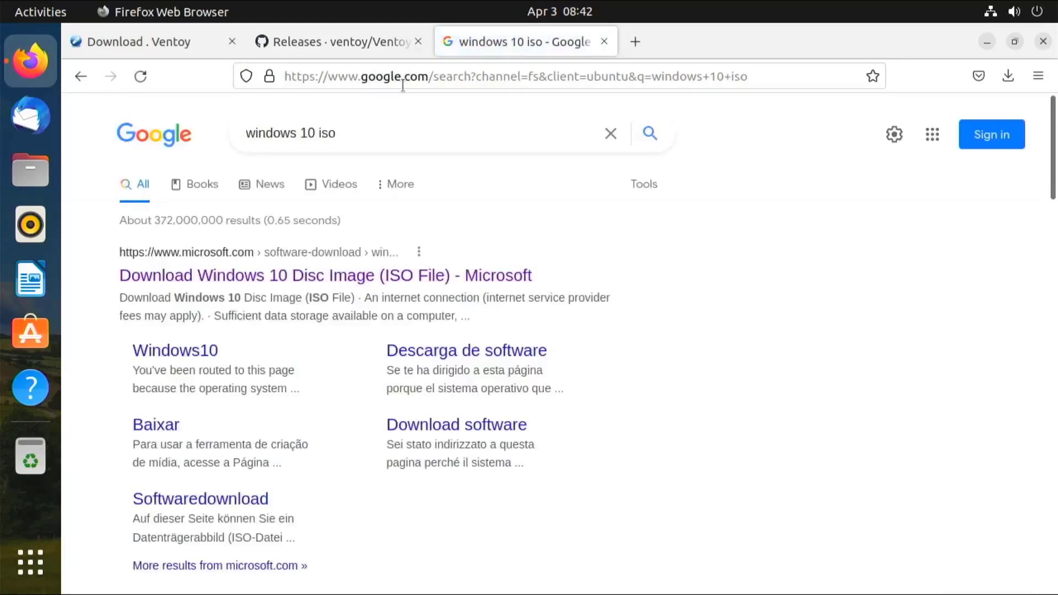
left_click(284, 276)
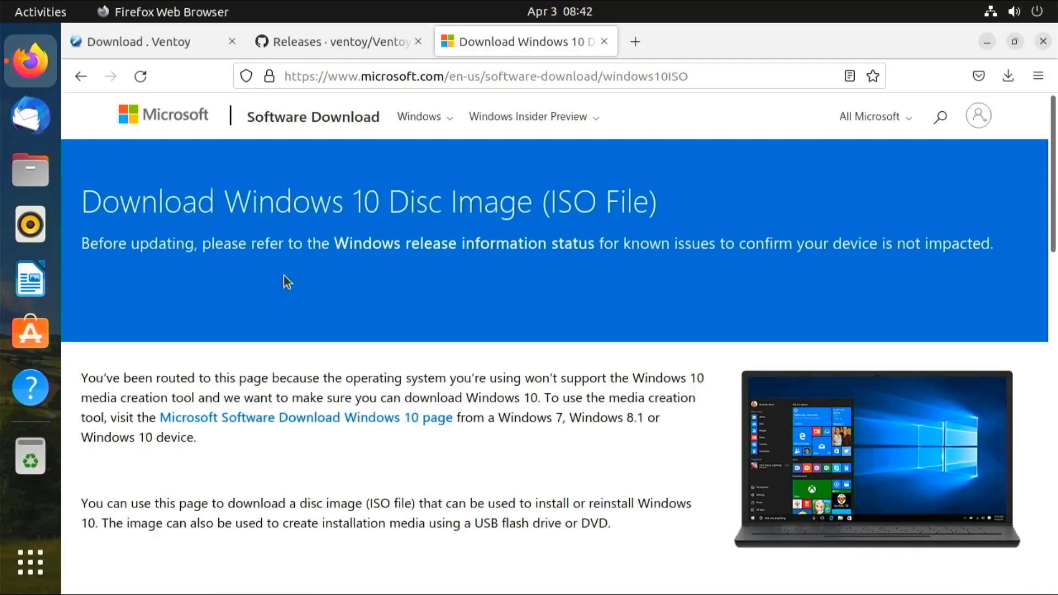
Step: Choose Windows 10 (multi-edition ISO) as the edition and confirm the selection
scroll(283, 276, "down", 8)
left_click(230, 365)
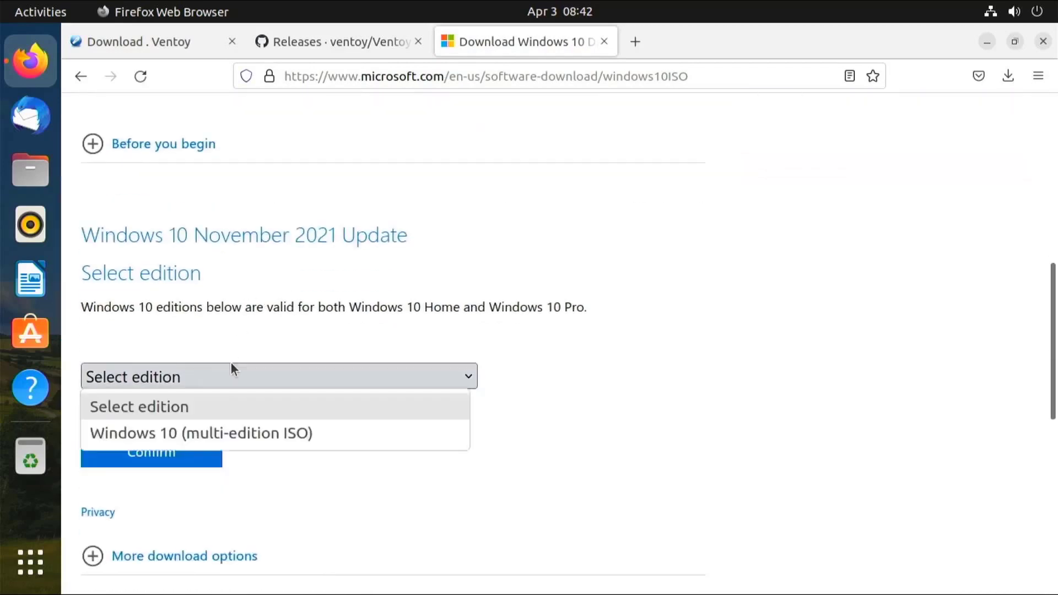
left_click(217, 433)
left_click(189, 444)
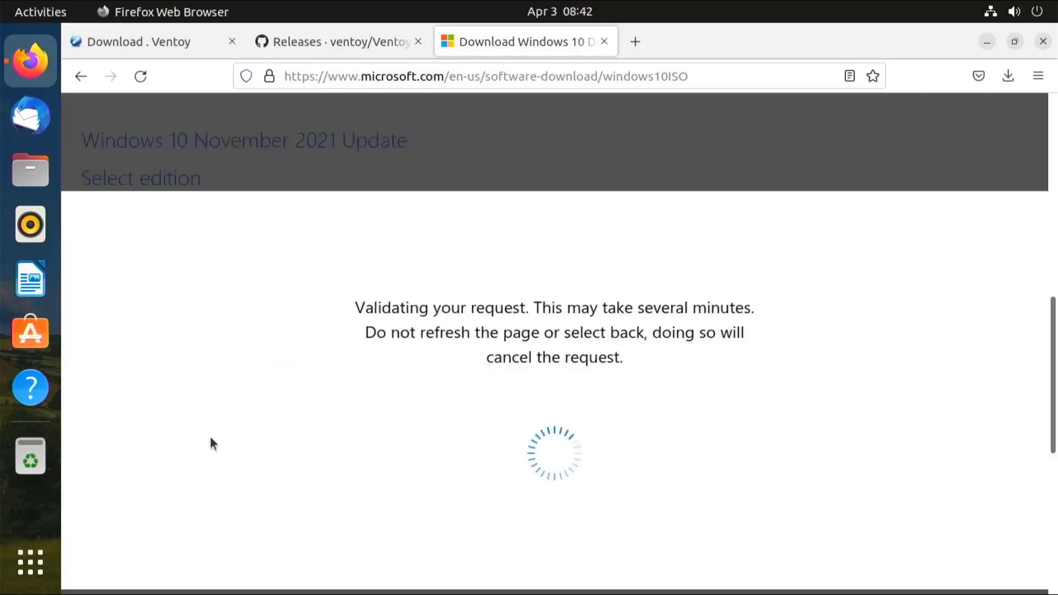
Step: Choose English International as the product language, confirm it, and start the 64-bit ISO download
scroll(287, 399, "down", 3)
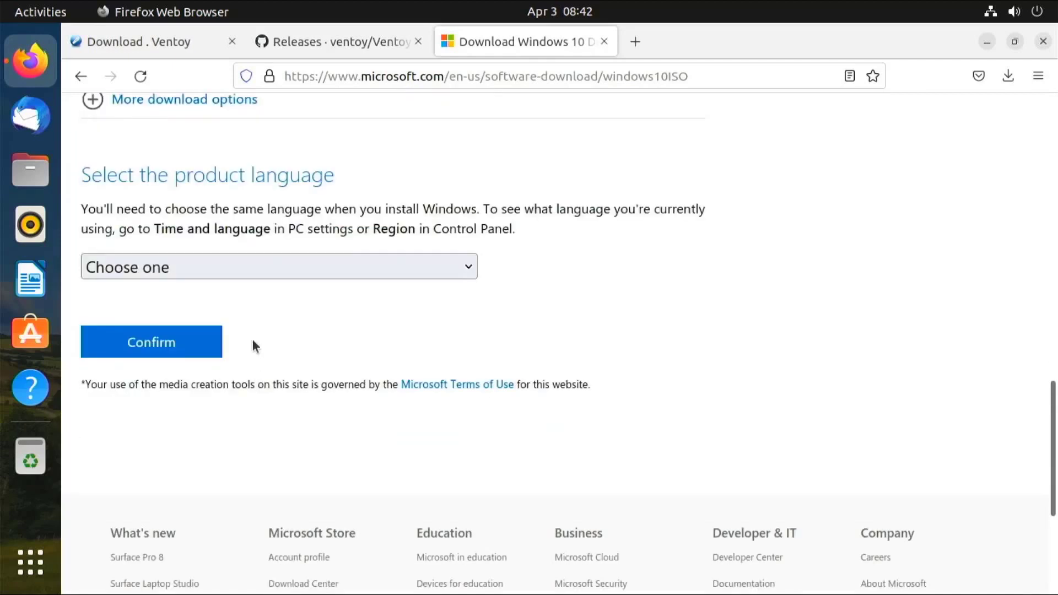
left_click(264, 259)
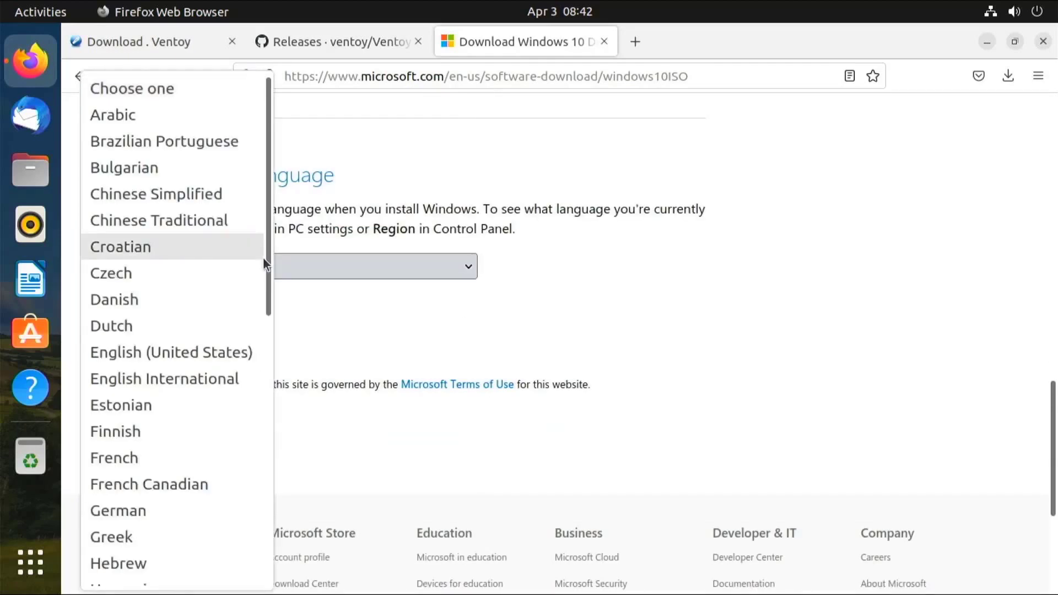
left_click(177, 379)
left_click(180, 346)
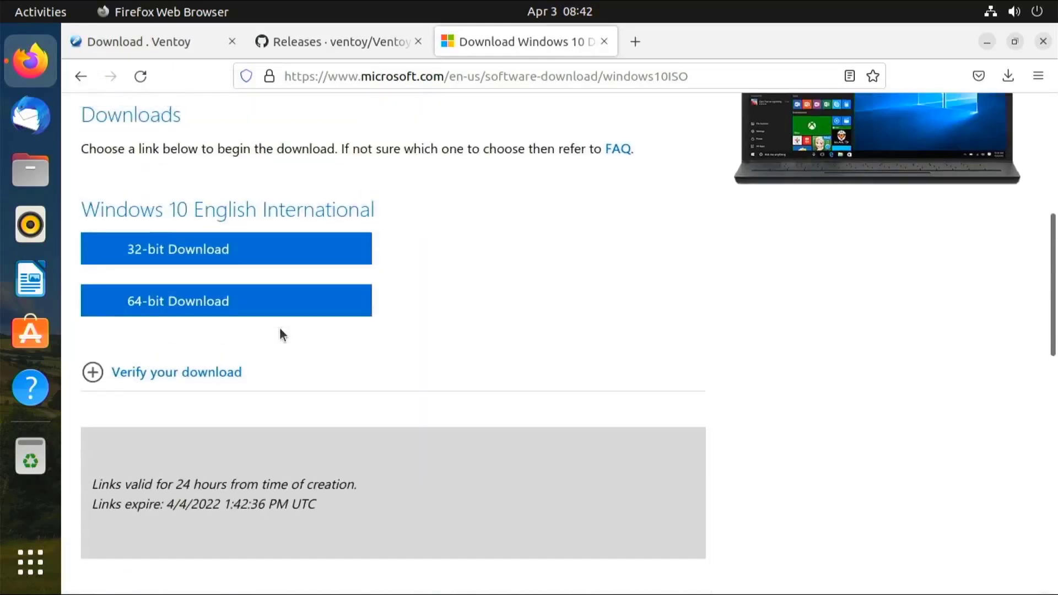
left_click(306, 307)
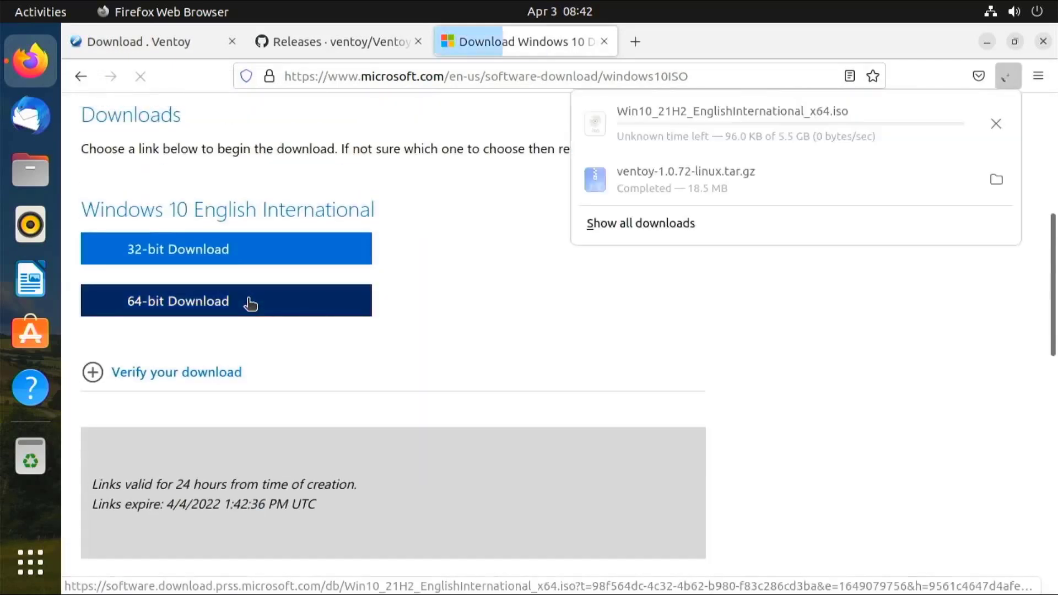
Step: Open ubuntu.com in a new tab and download the Ubuntu Desktop 20.04 LTS image
left_click(643, 42)
left_click(635, 42)
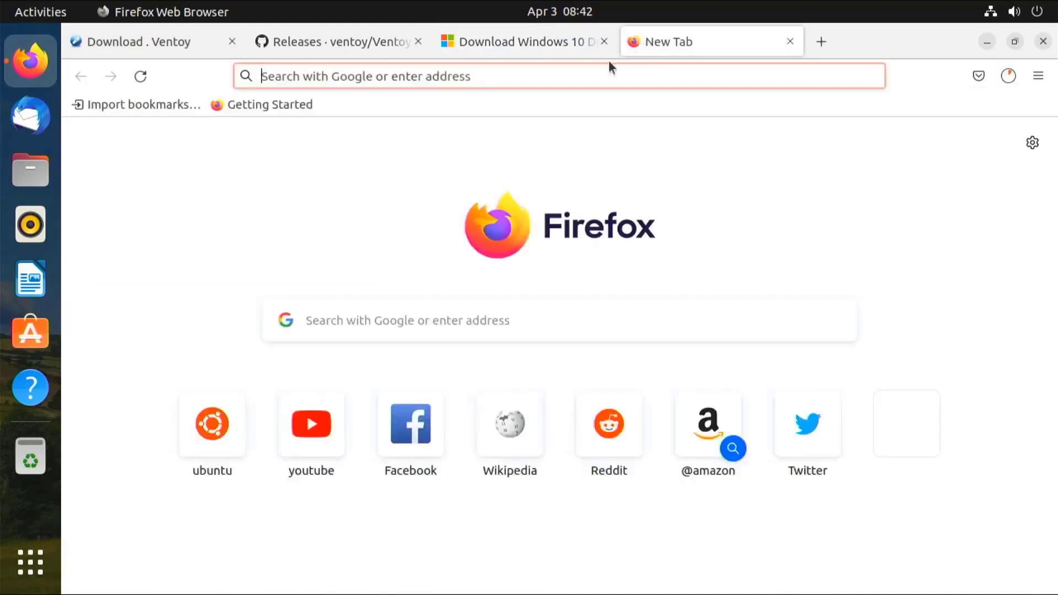
left_click(212, 405)
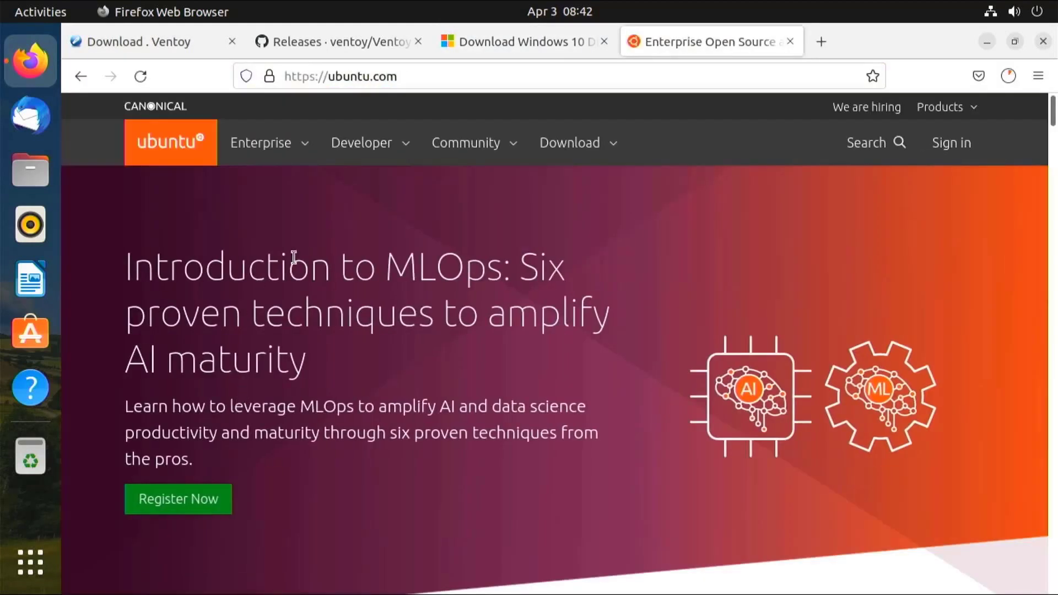
left_click(566, 143)
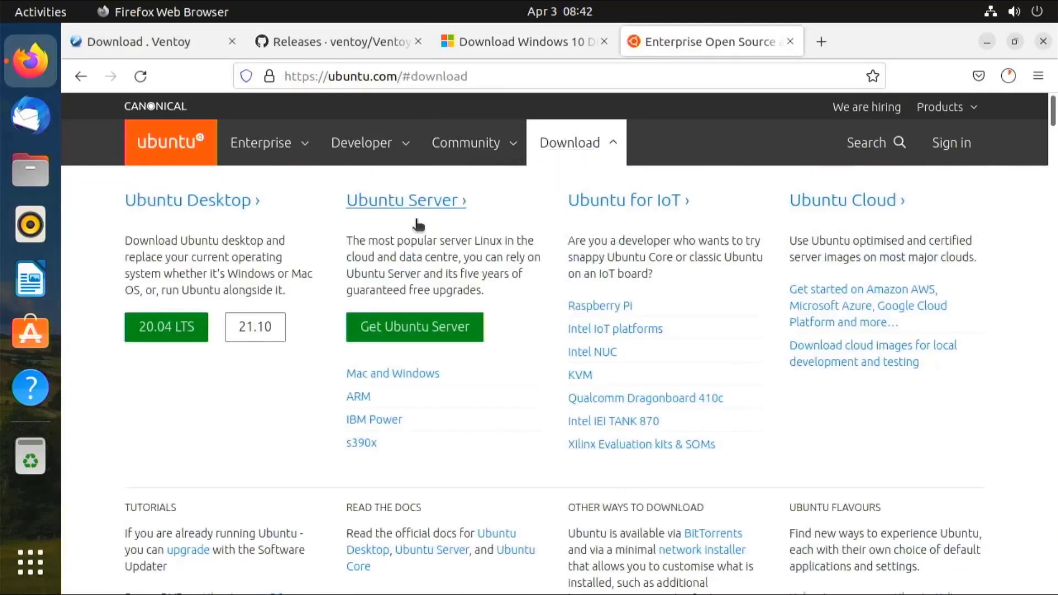
left_click(177, 323)
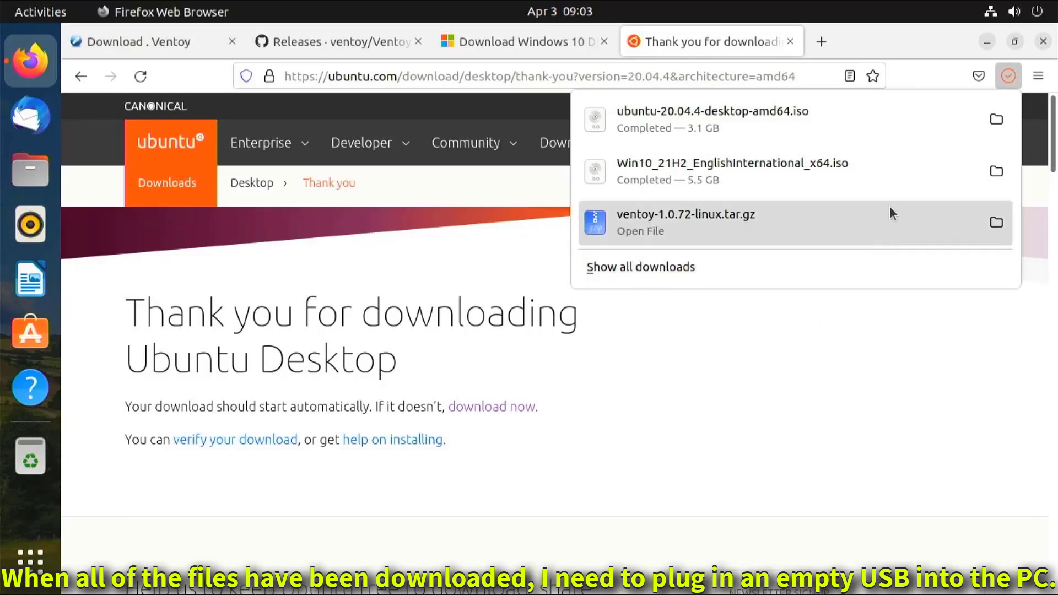
Step: Minimize the browser, switch to Files, and extract ventoy-1.0.72-linux.tar.gz inside the Downloads folder
left_click(984, 48)
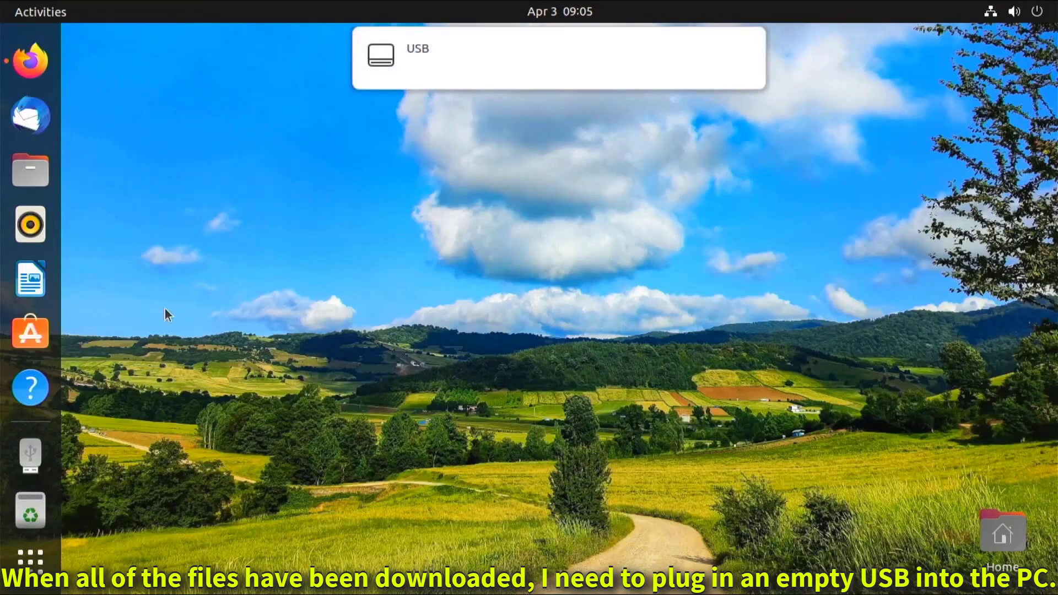
left_click(37, 178)
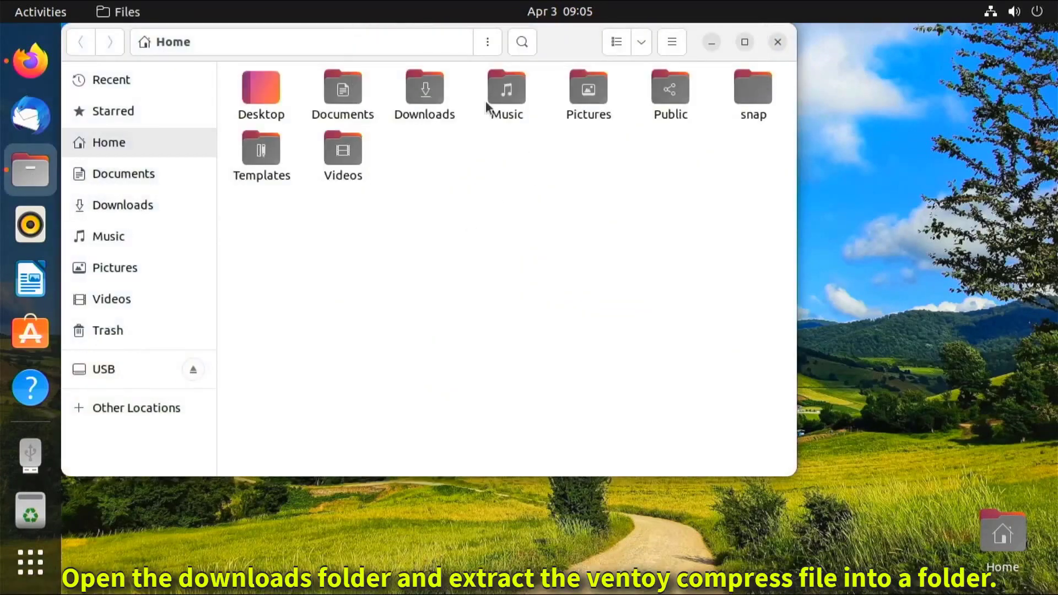
double_click(437, 86)
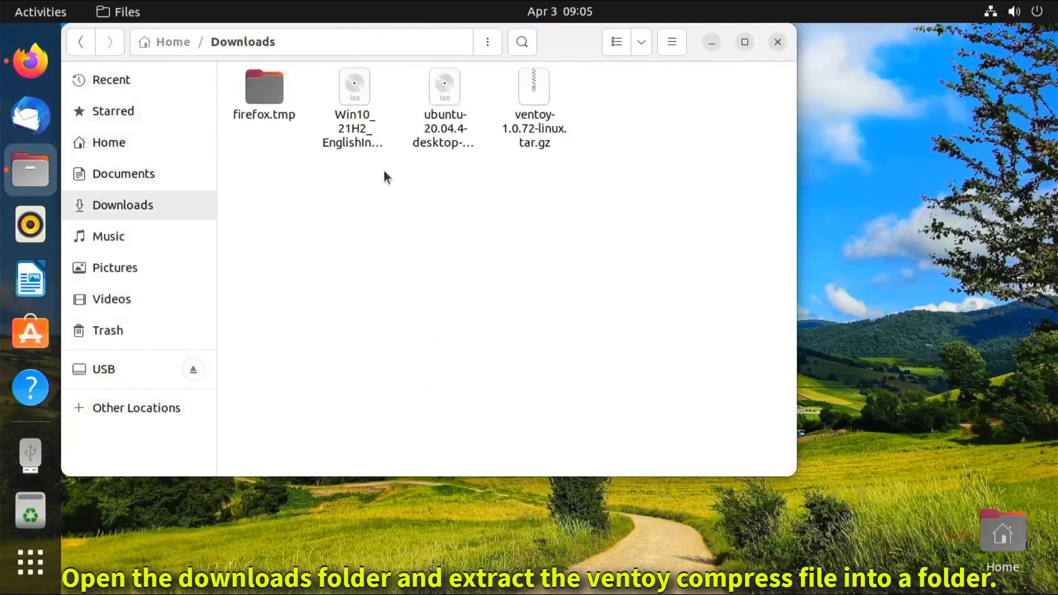
right_click(557, 122)
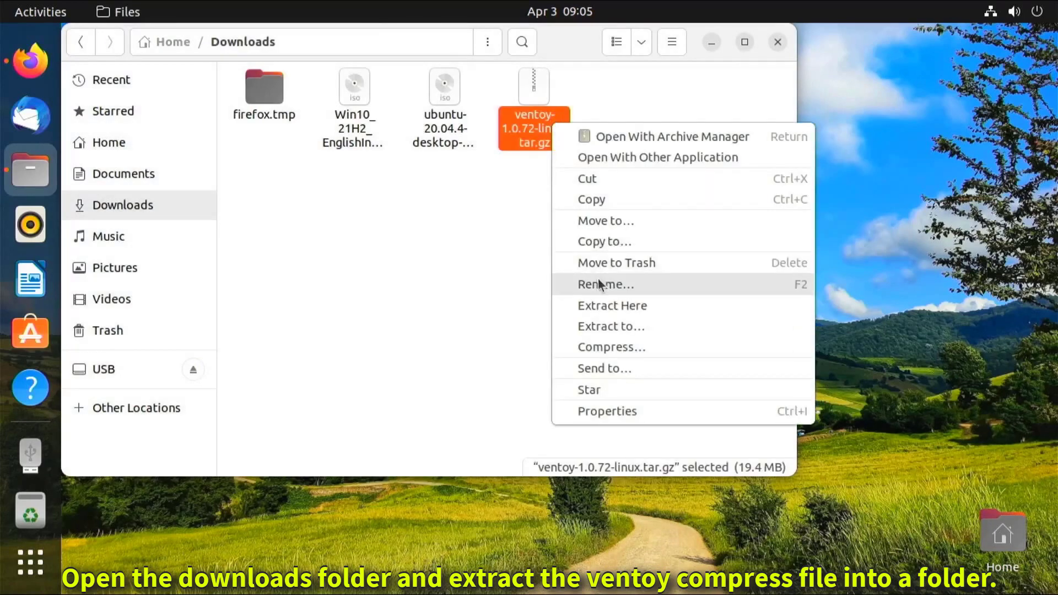
left_click(603, 305)
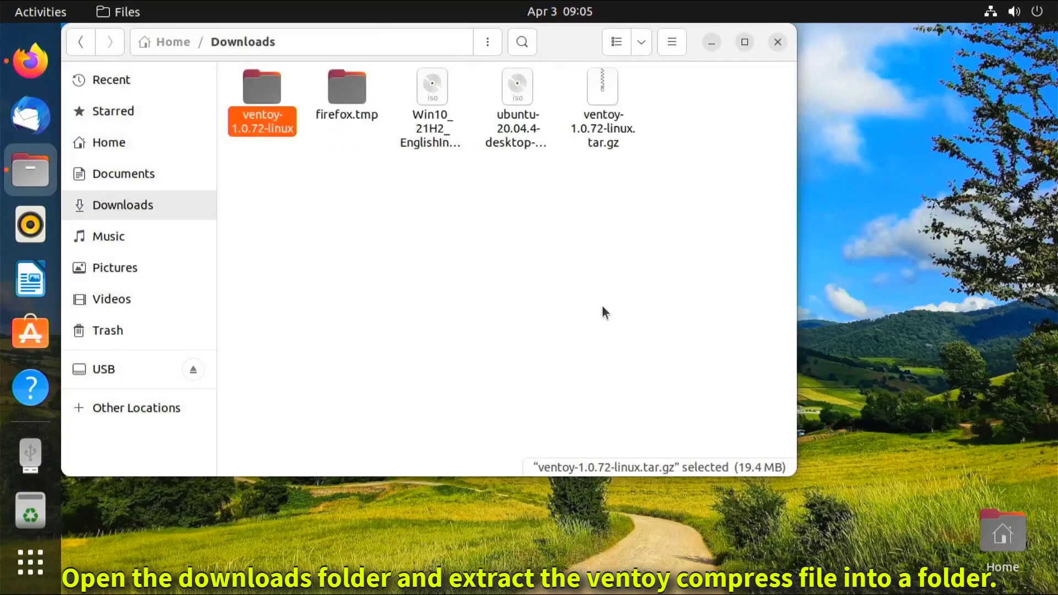
Step: Open the extracted ventoy-1.0.72-linux folder and go into its ventoy-1.0.72 subfolder
left_click(236, 104)
left_click(265, 91)
double_click(264, 87)
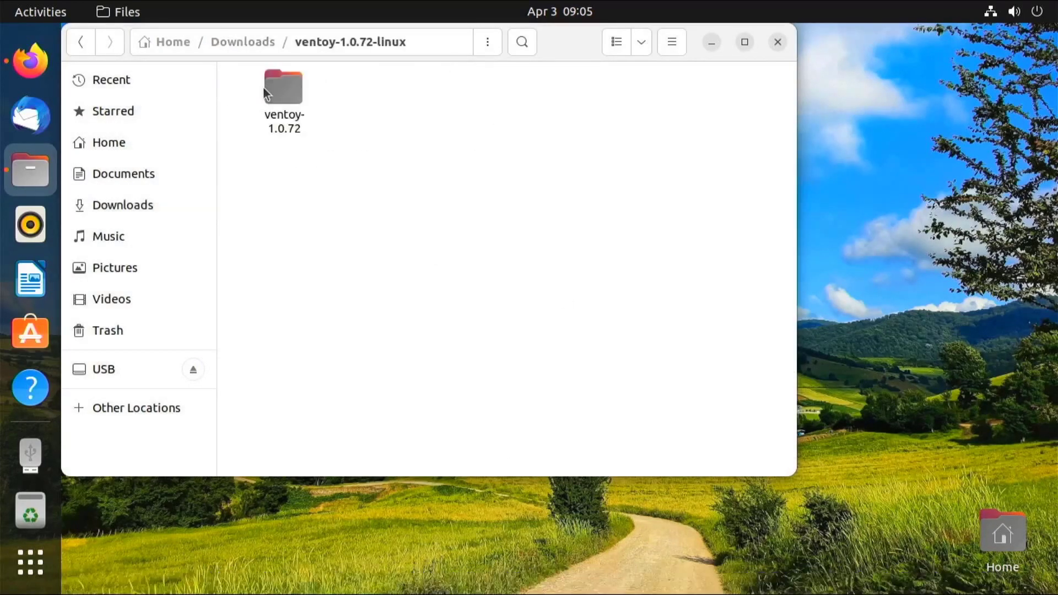
double_click(269, 85)
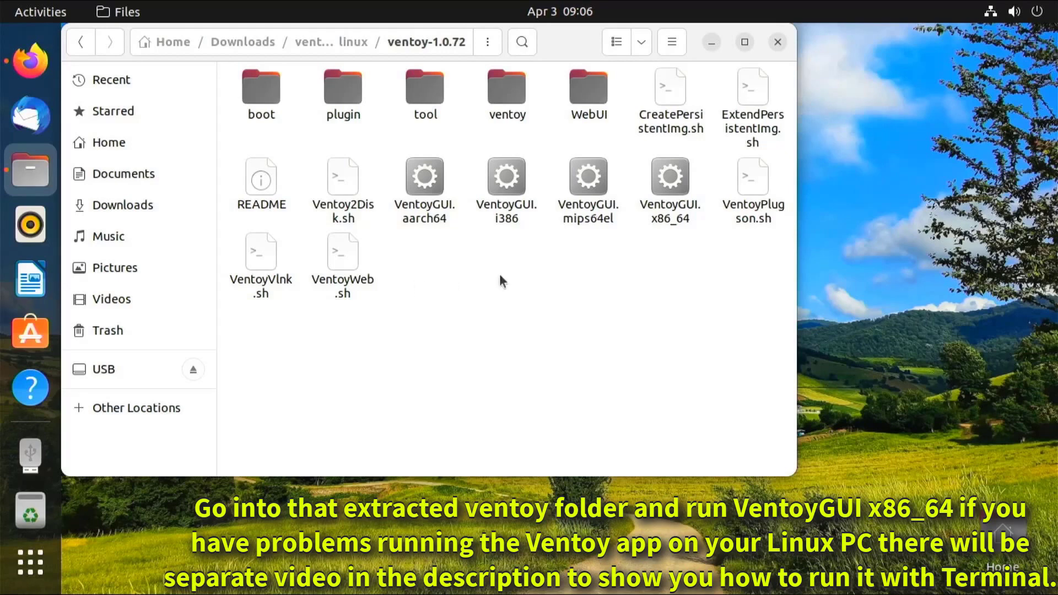
Step: Run VentoyGUI.x86_64 and authenticate as super user with the account password
left_click(680, 196)
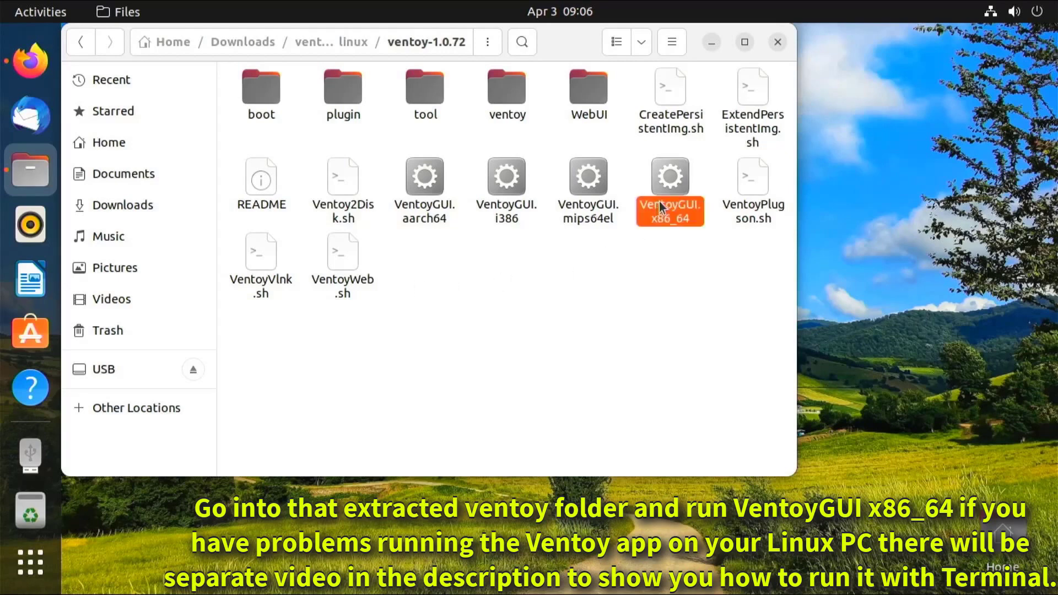
double_click(681, 197)
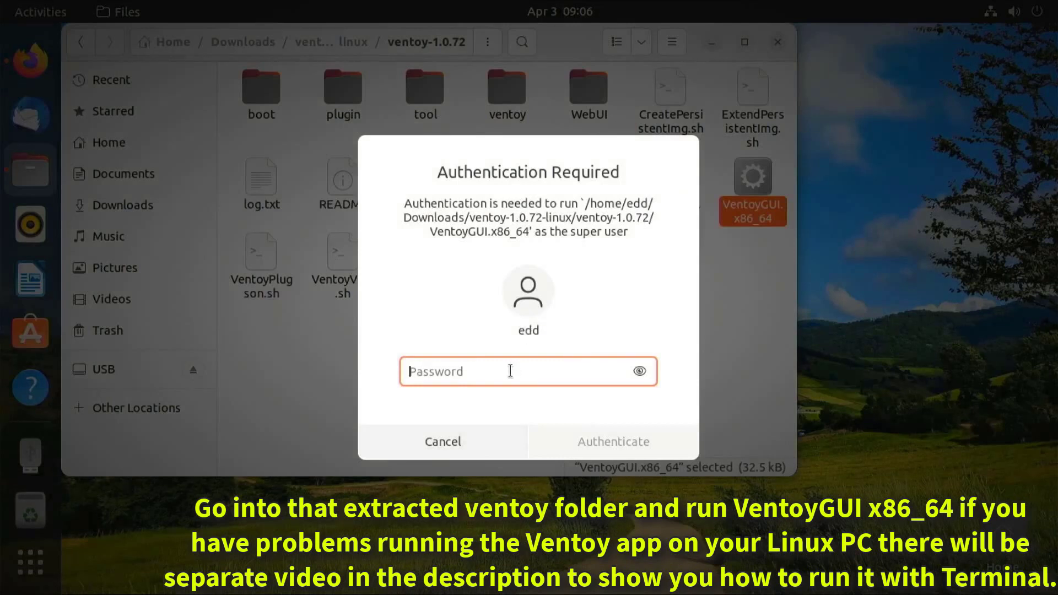
type("******")
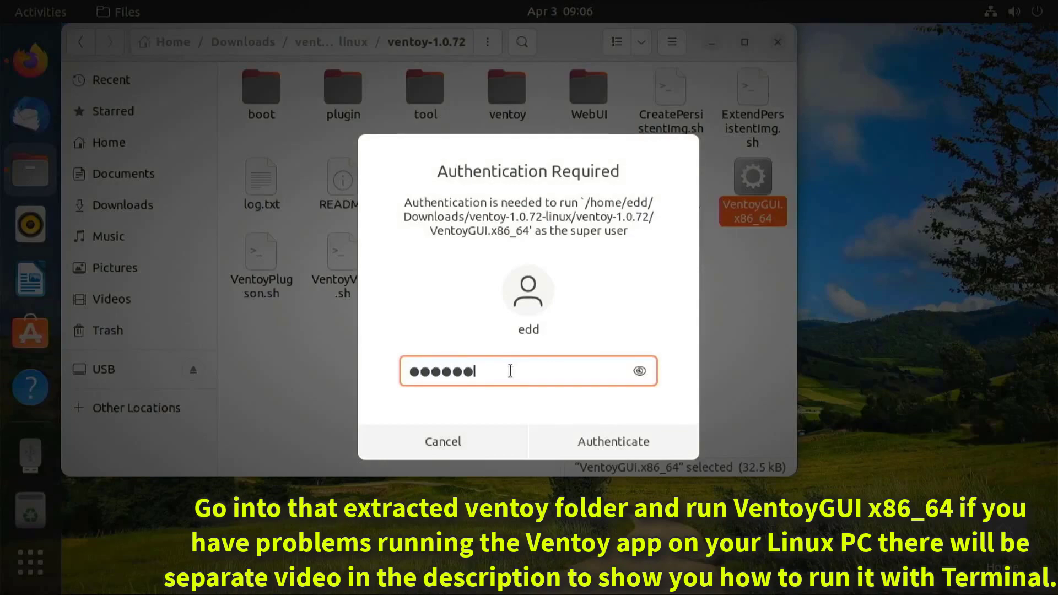
key("Return")
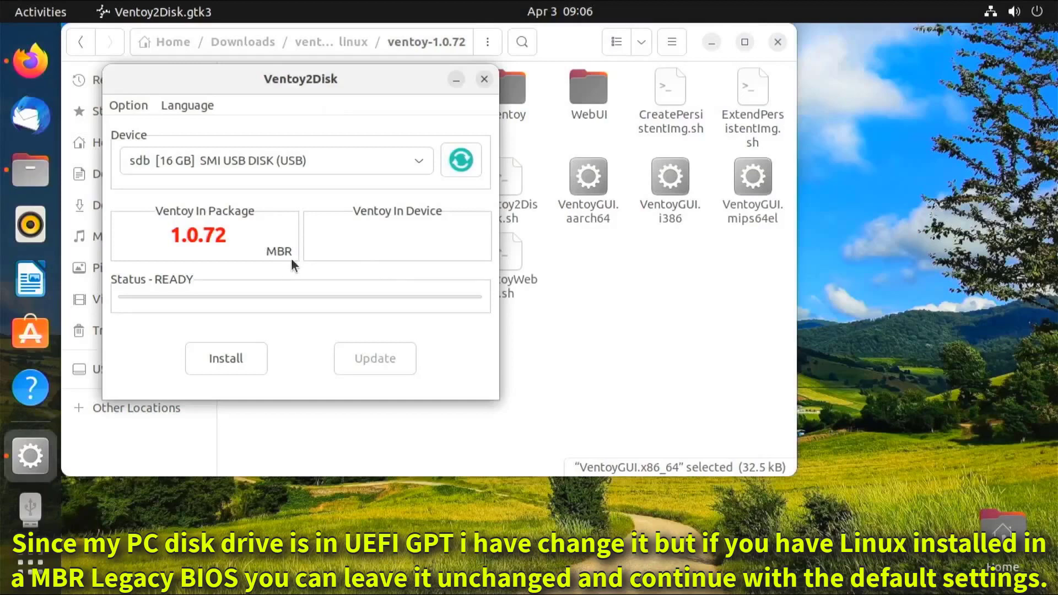
Step: Set Ventoy2Disk's partition style to GPT
left_click(131, 104)
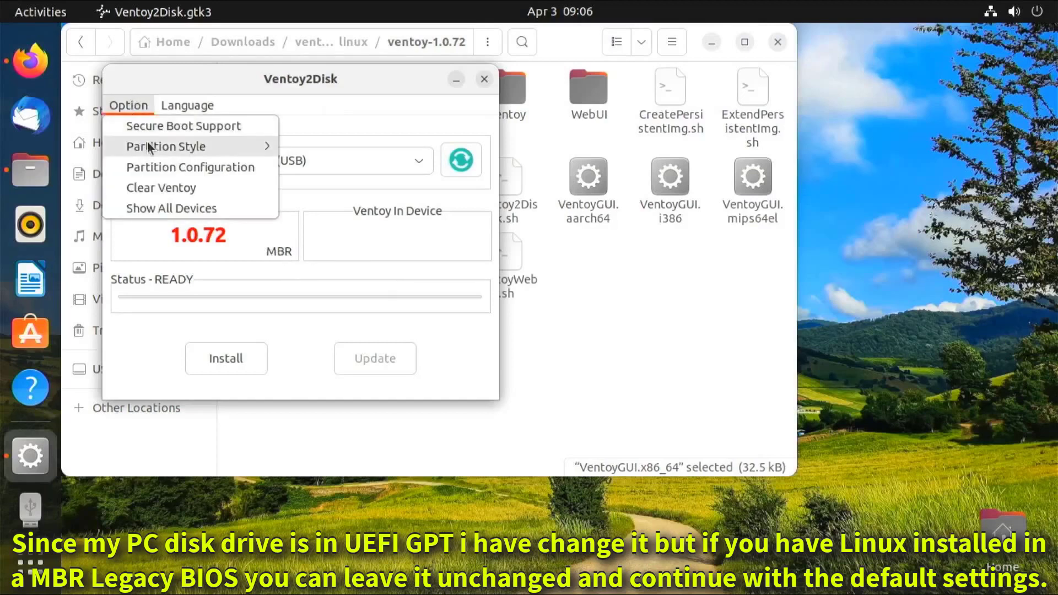
mouse_move(220, 146)
left_click(304, 164)
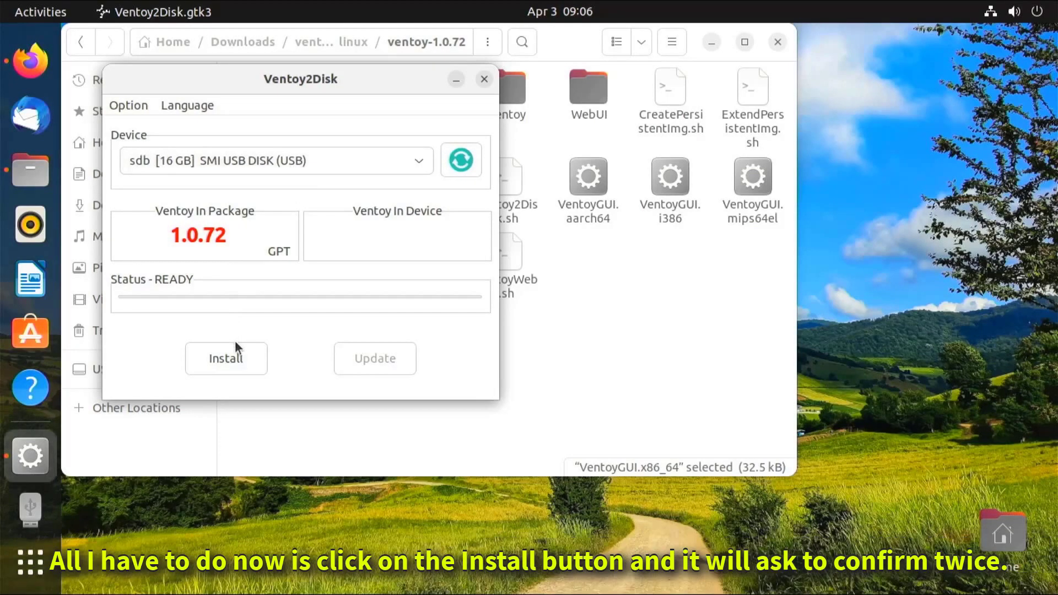
Step: Install Ventoy on the 16 GB SMI USB disk, accepting both format warnings, and dismiss the completion message
left_click(235, 342)
left_click(626, 350)
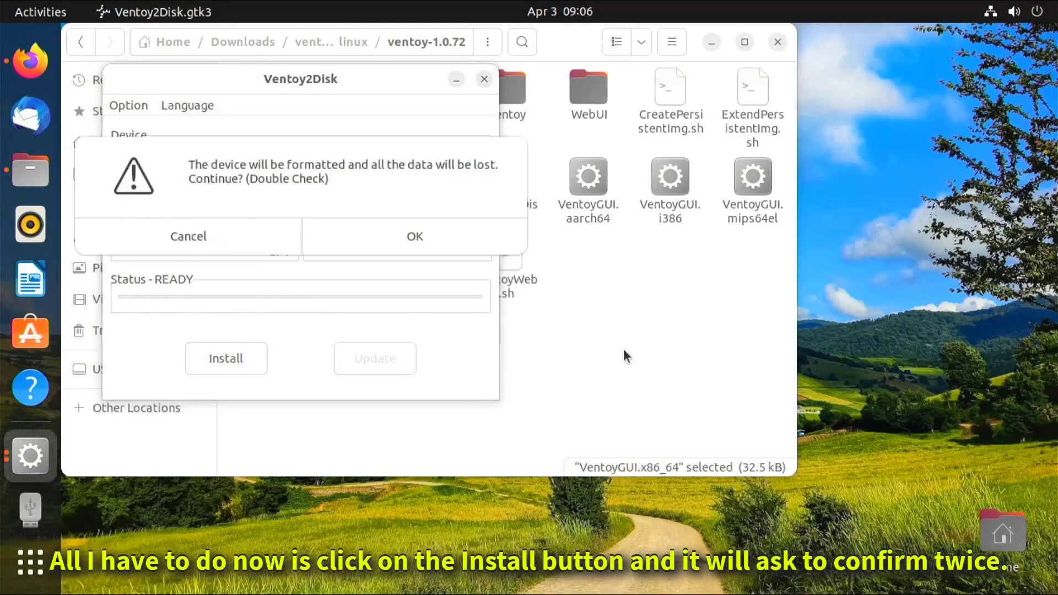
left_click(395, 249)
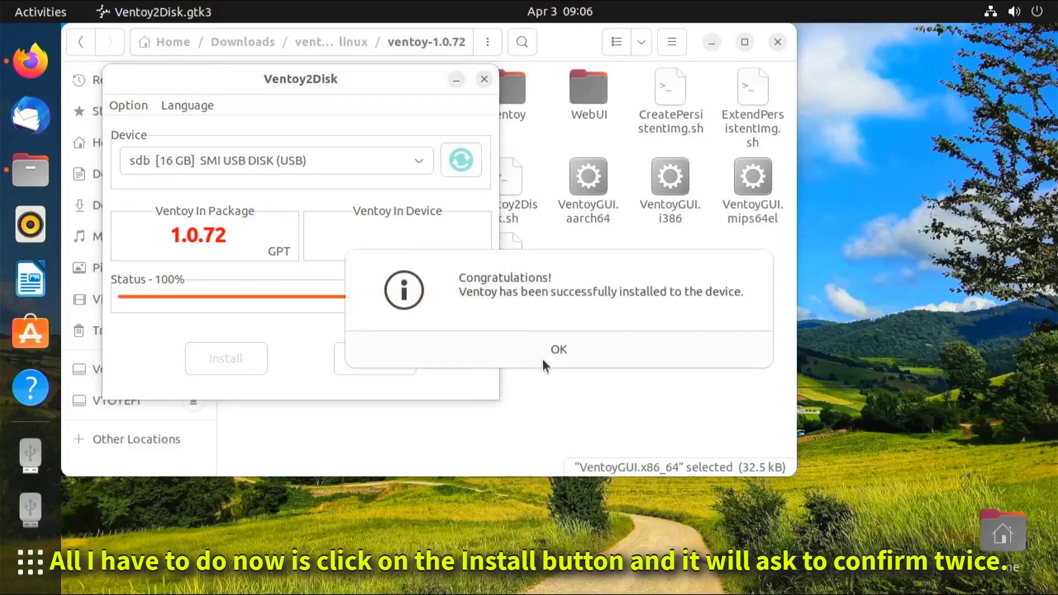
left_click(542, 359)
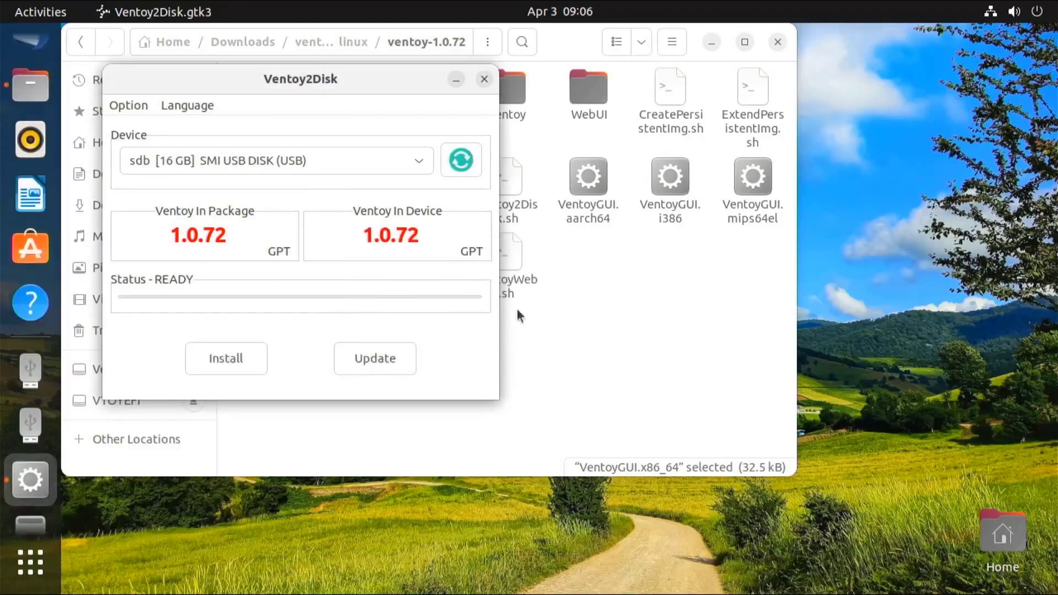
Step: Close Ventoy2Disk and its folder window, and copy the Windows 10 and Ubuntu 20.04.4 ISO files from the Downloads folder
left_click(484, 83)
left_click(778, 43)
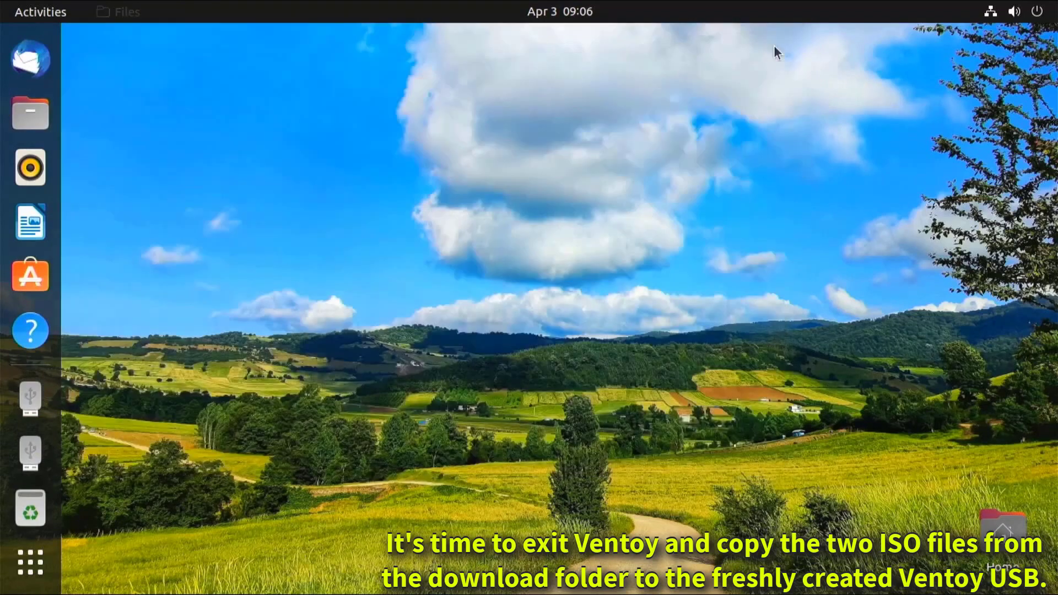
left_click(30, 122)
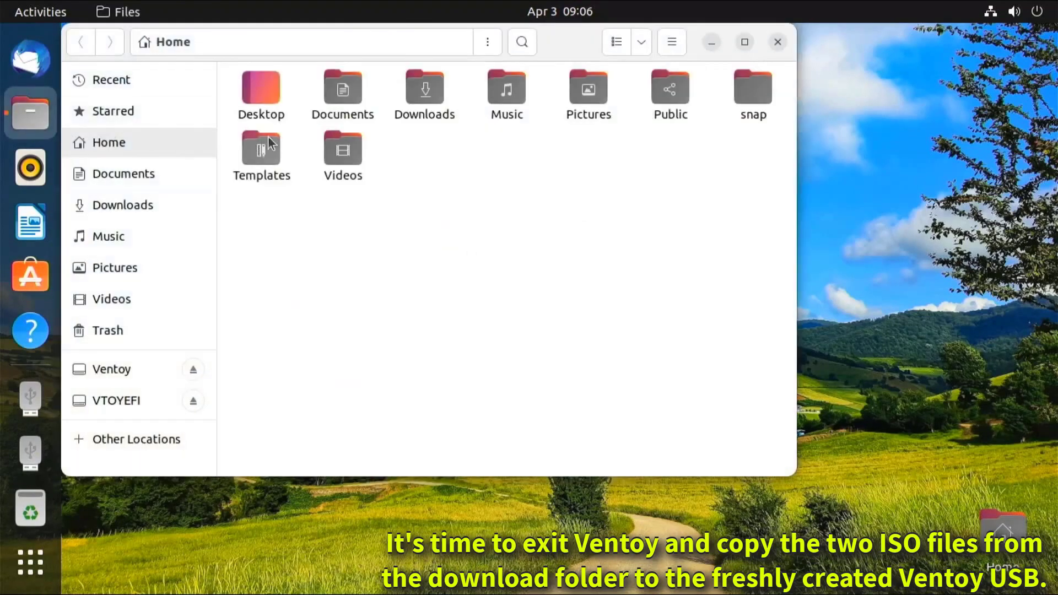
double_click(419, 97)
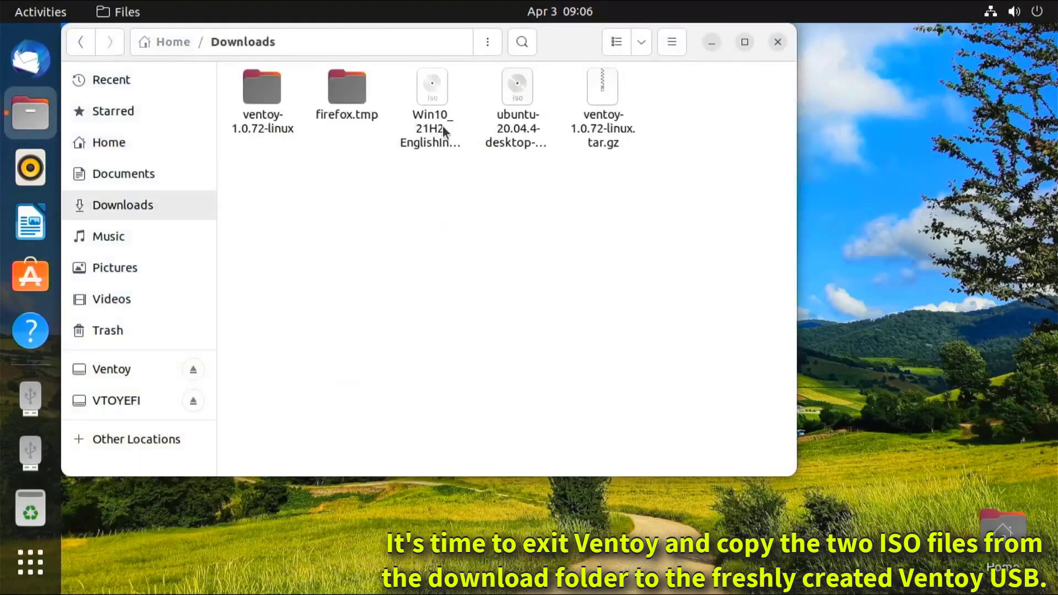
left_click_drag(525, 176, 426, 104)
right_click(429, 101)
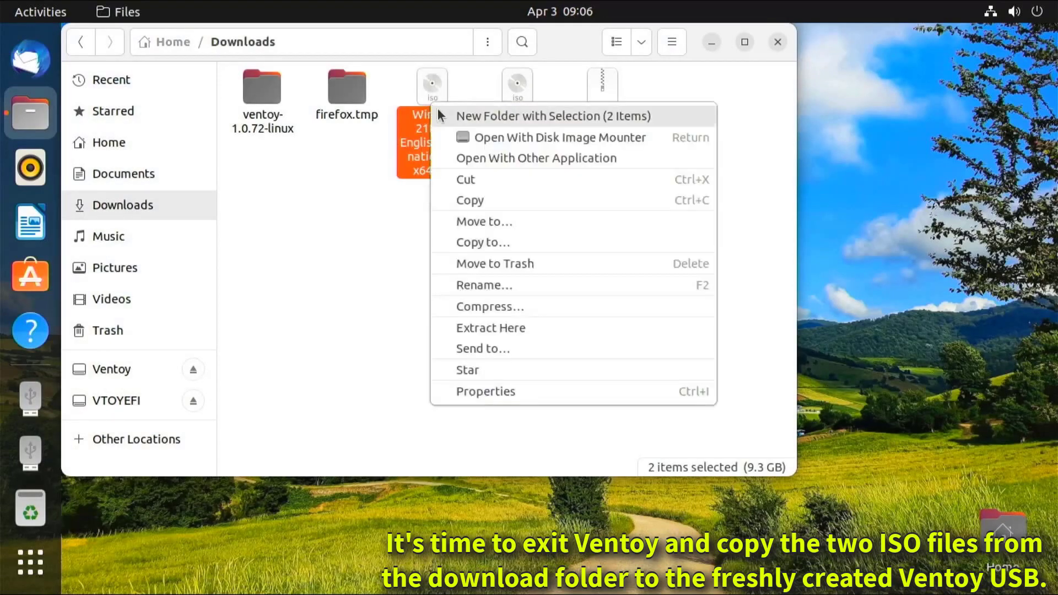
left_click(475, 199)
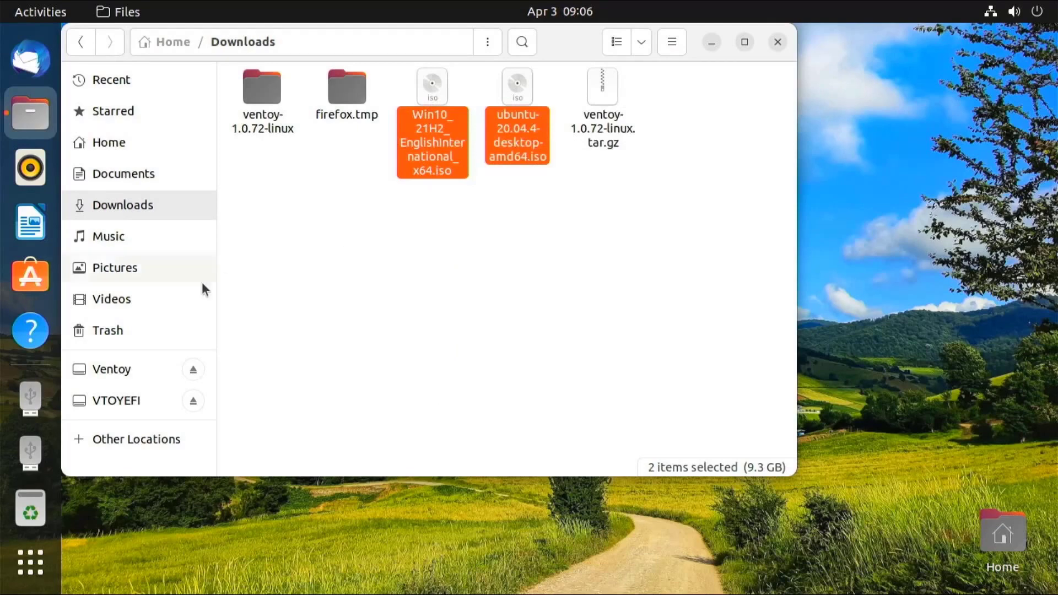
Step: Open the Ventoy drive and check its capacity and file system in its properties
left_click(121, 372)
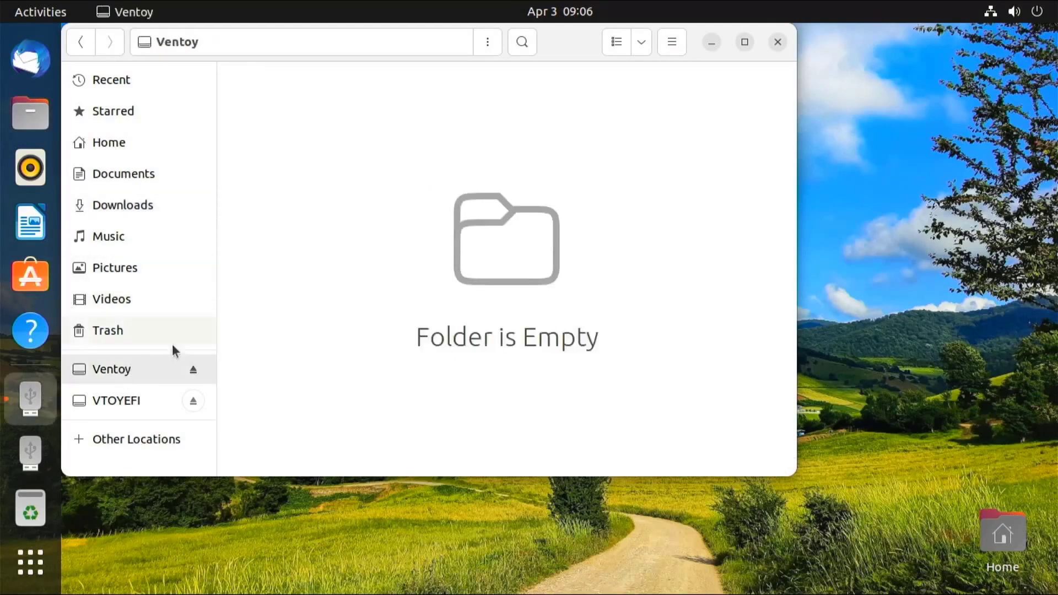
right_click(285, 279)
left_click(326, 396)
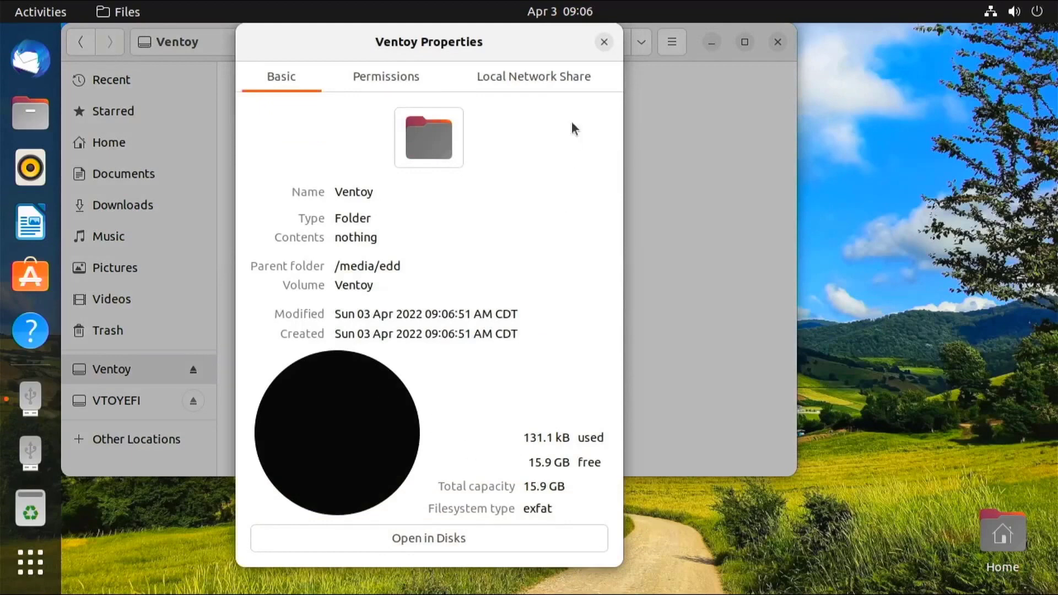
left_click(602, 44)
Step: Paste the two ISO files into the Ventoy drive, follow the copy progress until it finishes, and close the window
right_click(443, 157)
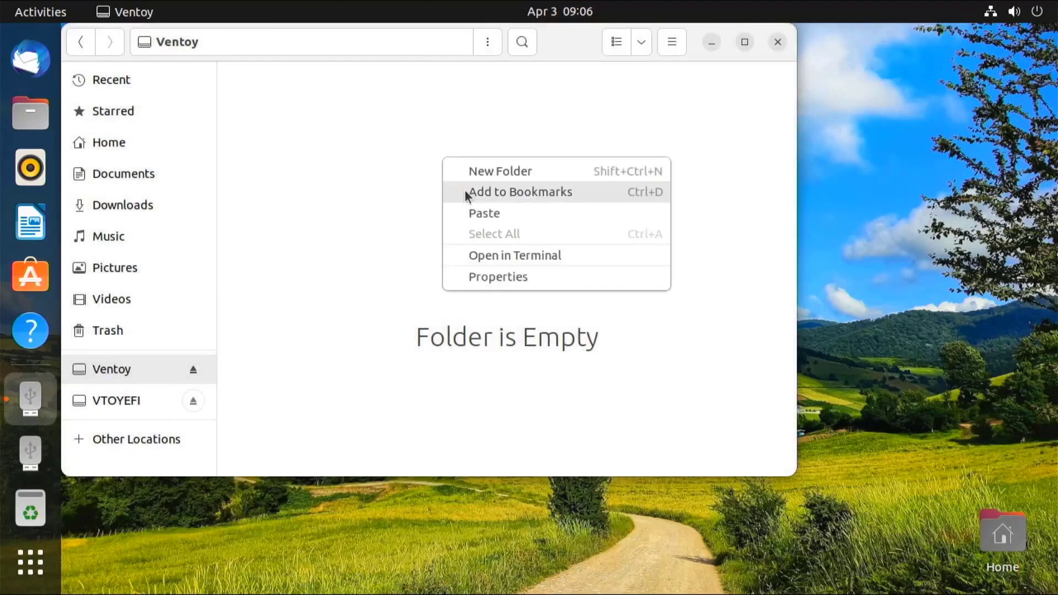
left_click(471, 213)
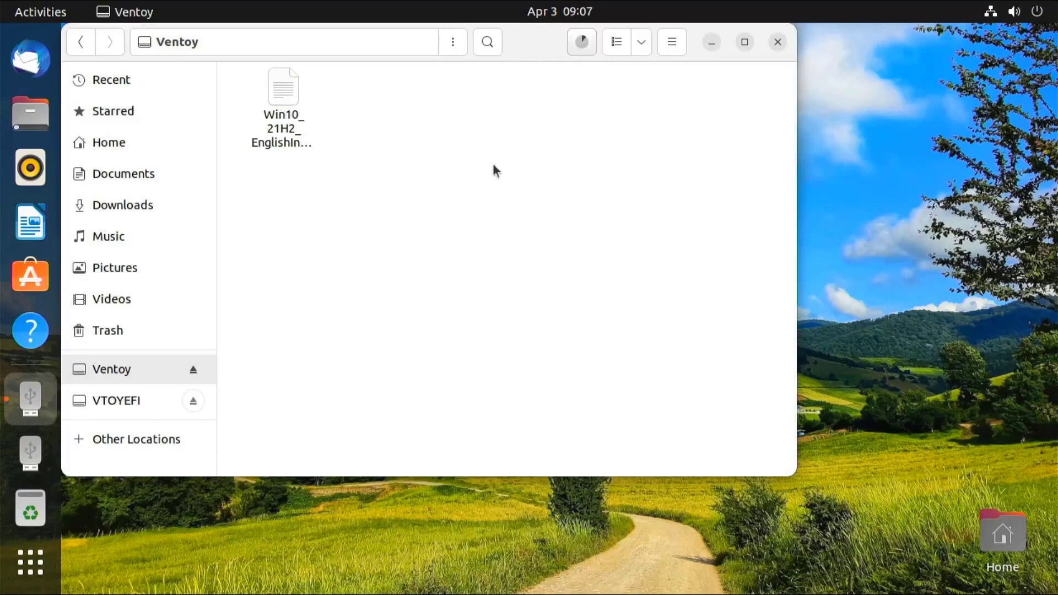
left_click(576, 49)
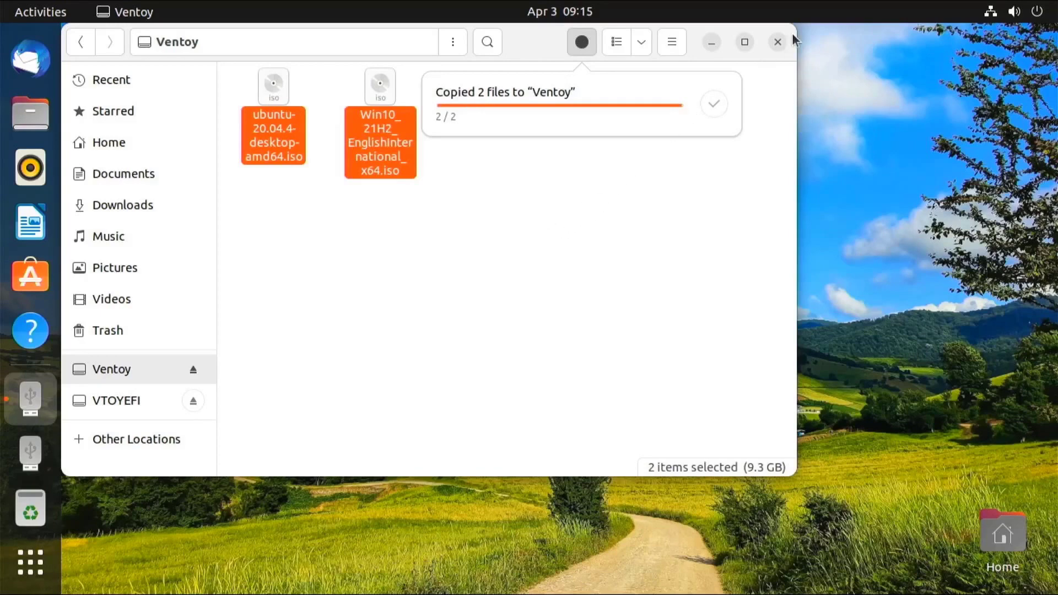
left_click(778, 44)
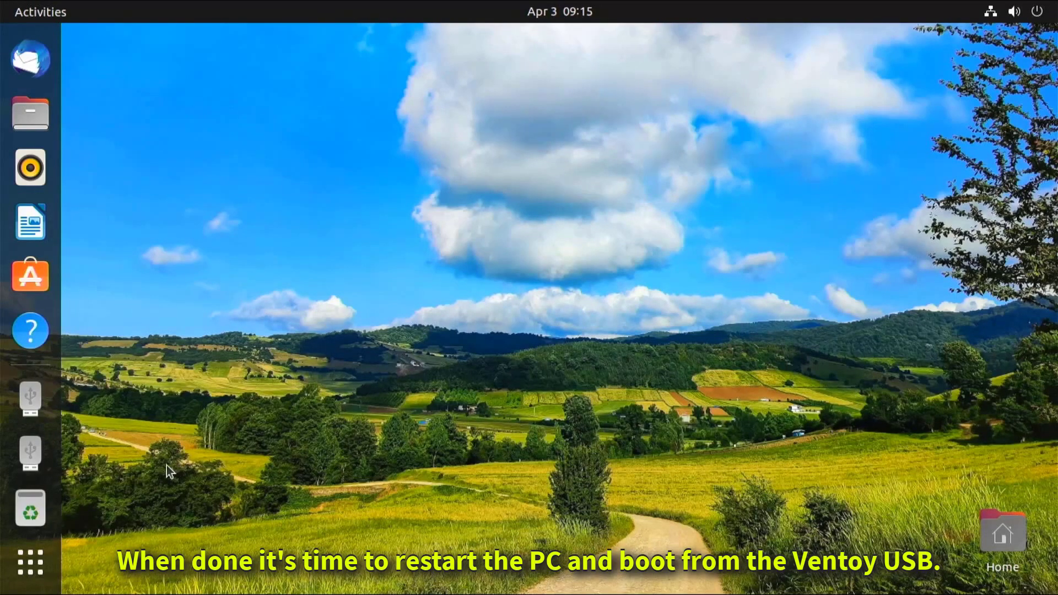
Step: Restart the computer from the Ubuntu desktop and confirm the restart
left_click(1040, 12)
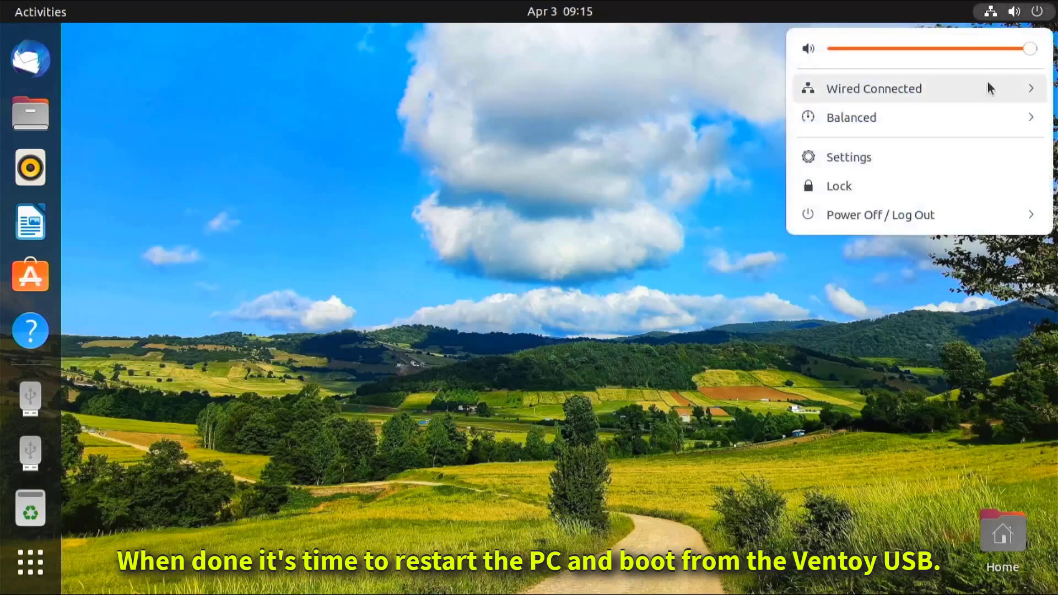
left_click(896, 206)
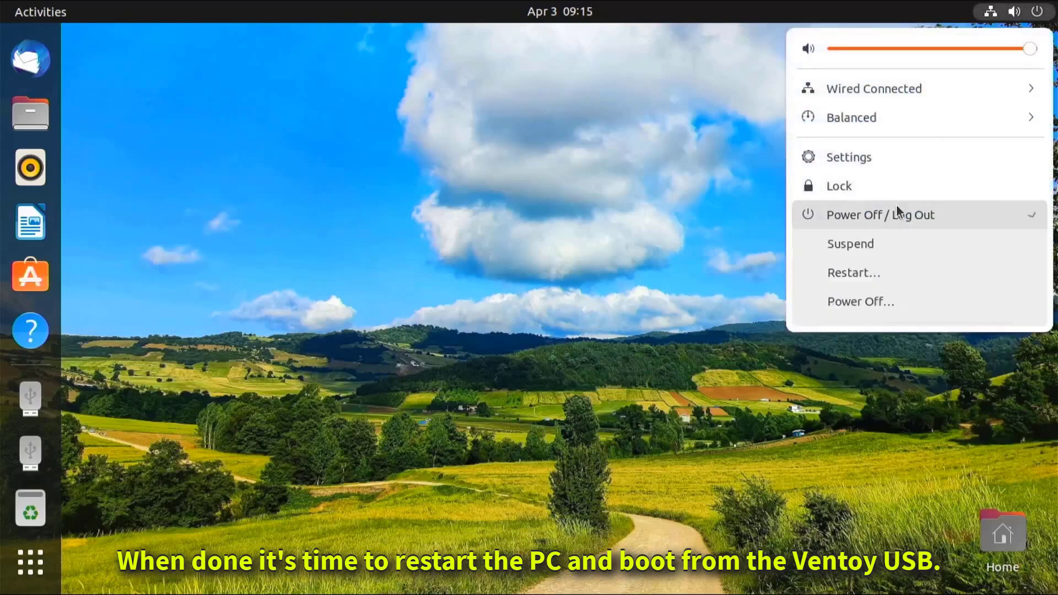
left_click(873, 283)
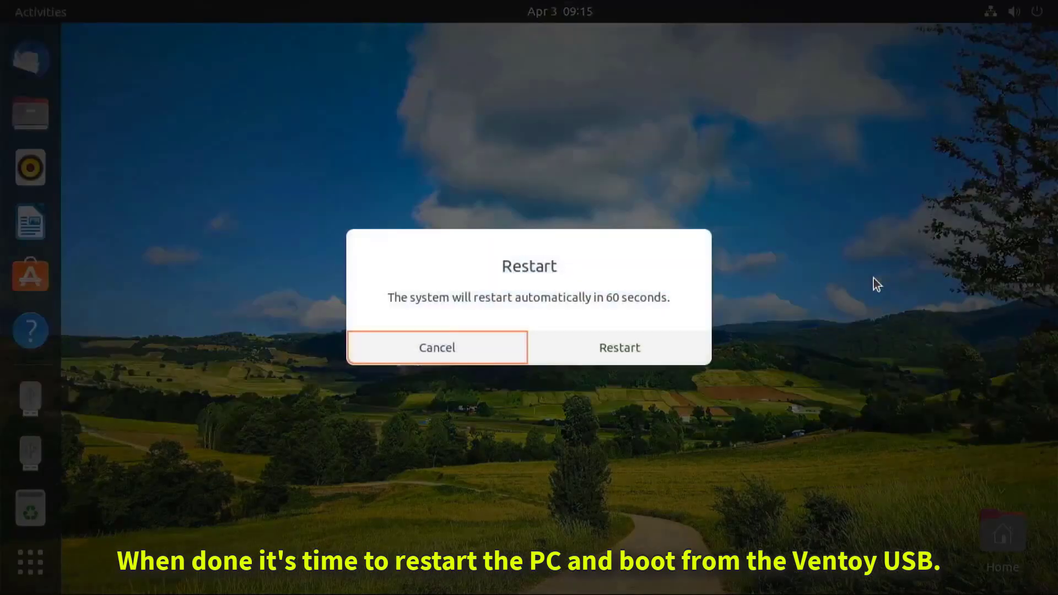
left_click(670, 356)
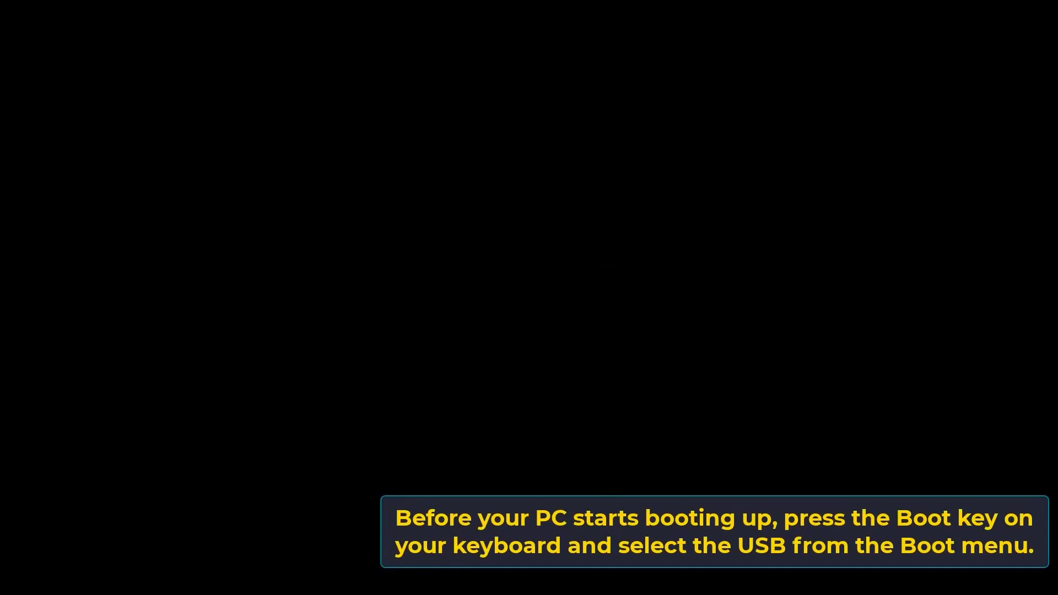
Step: Boot from the USB HDD: Specific STORAGE DEVICE entry in the Boot Menu
key("Down")
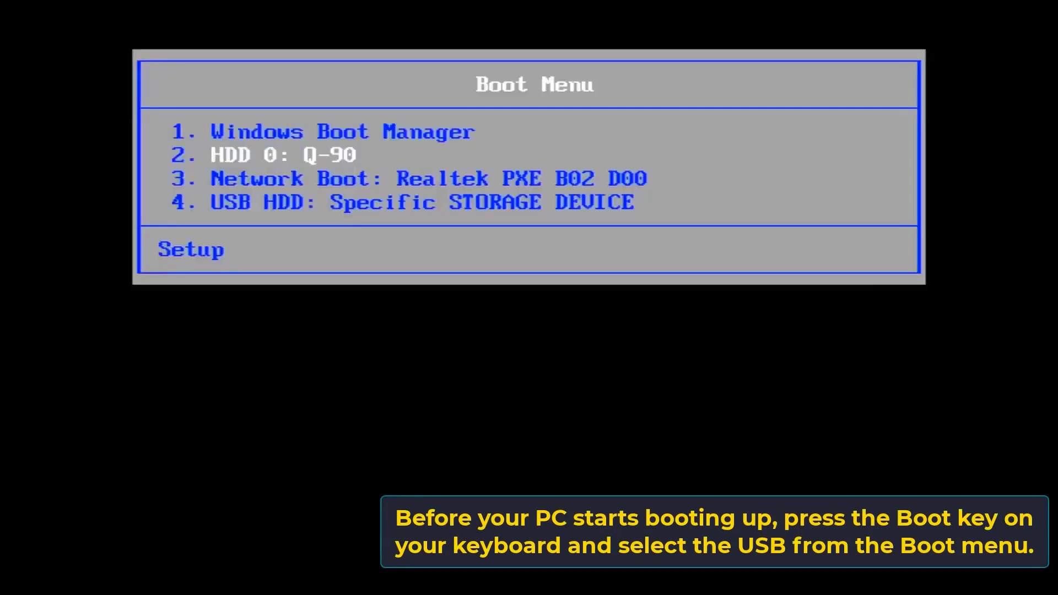
key("Down")
key("Down")
key("Return")
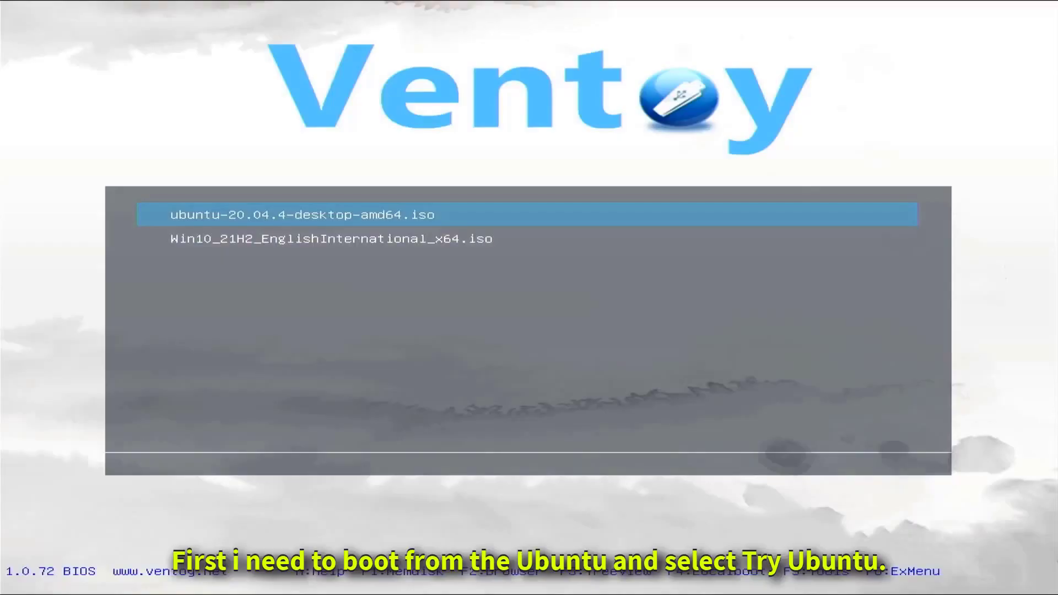
Step: Boot ubuntu-20.04.4-desktop-amd64.iso from Ventoy into the Try Ubuntu session and launch GParted
key("Return")
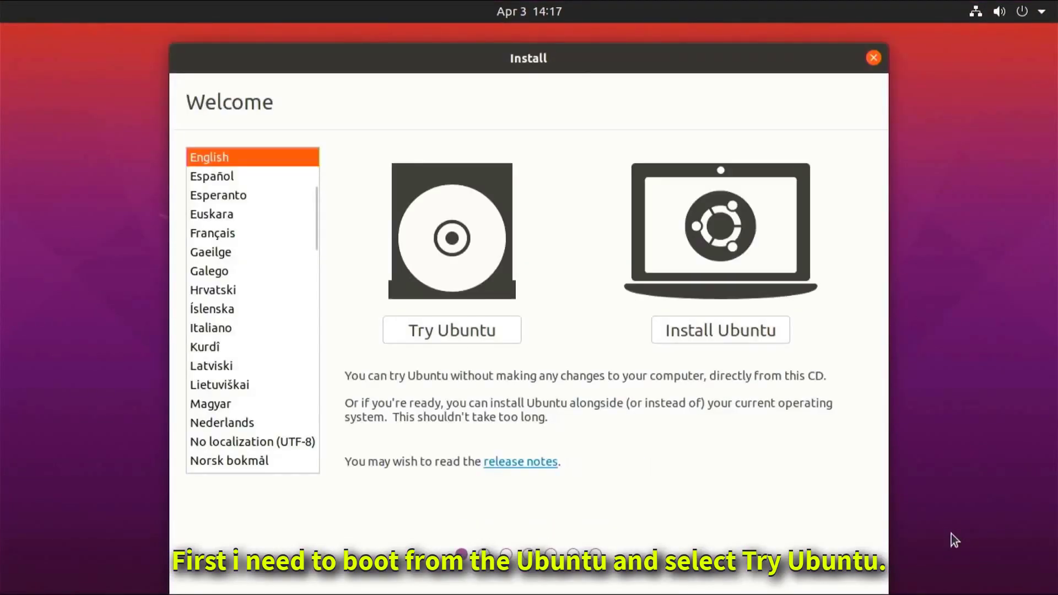
left_click(448, 325)
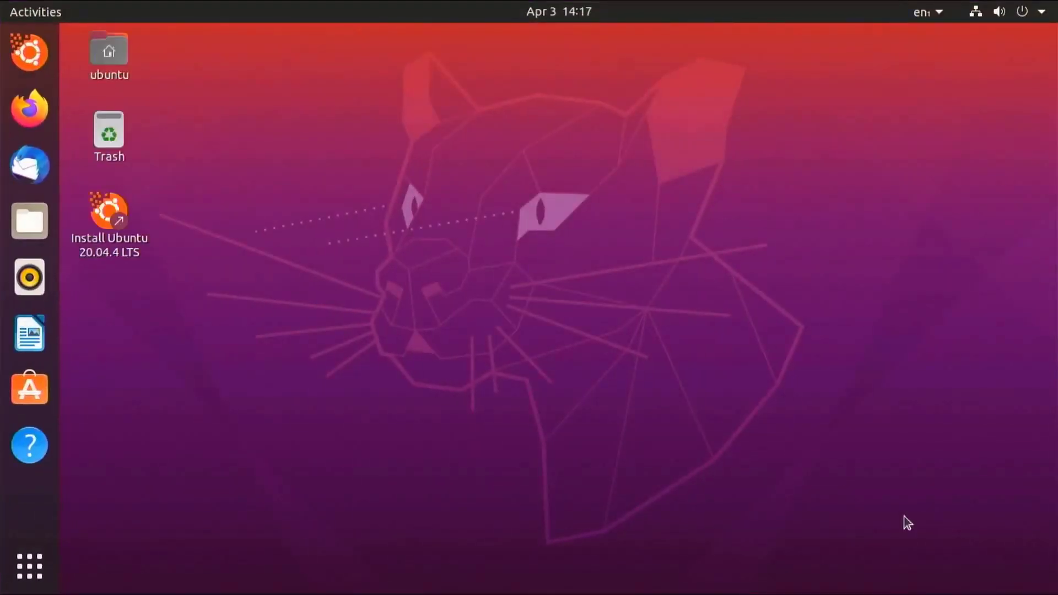
left_click(41, 583)
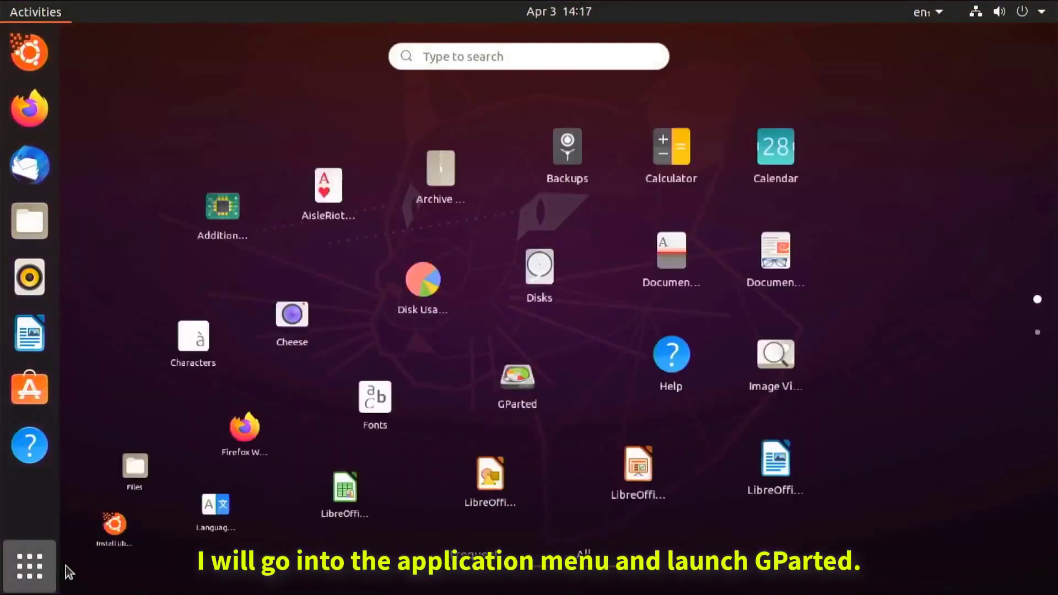
left_click(565, 381)
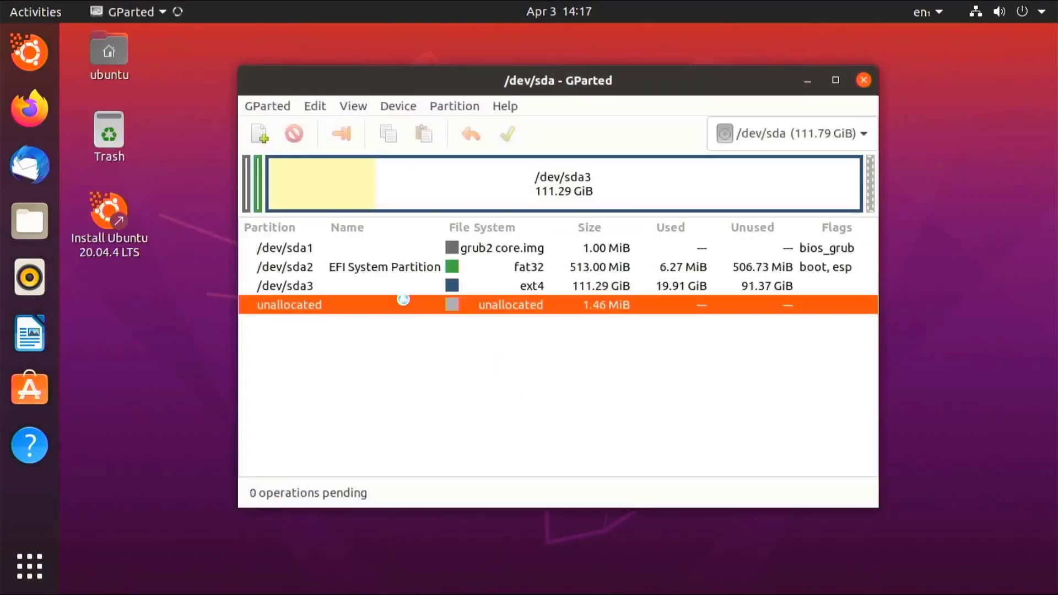
Step: Shrink the ext4 partition /dev/sda3 to a new size of 64000 MiB with Resize/Move
left_click(409, 287)
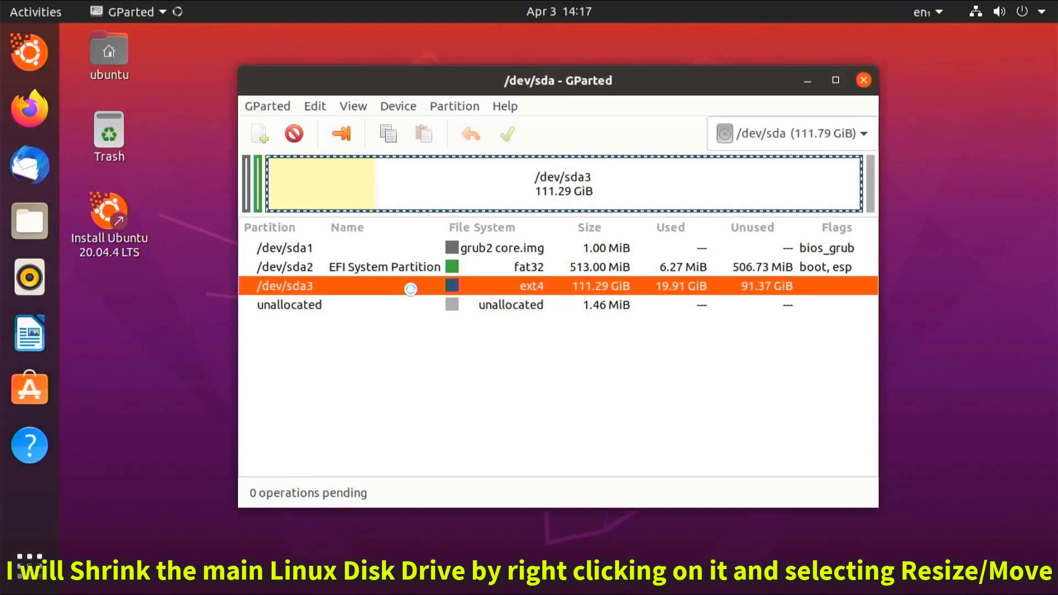
right_click(411, 289)
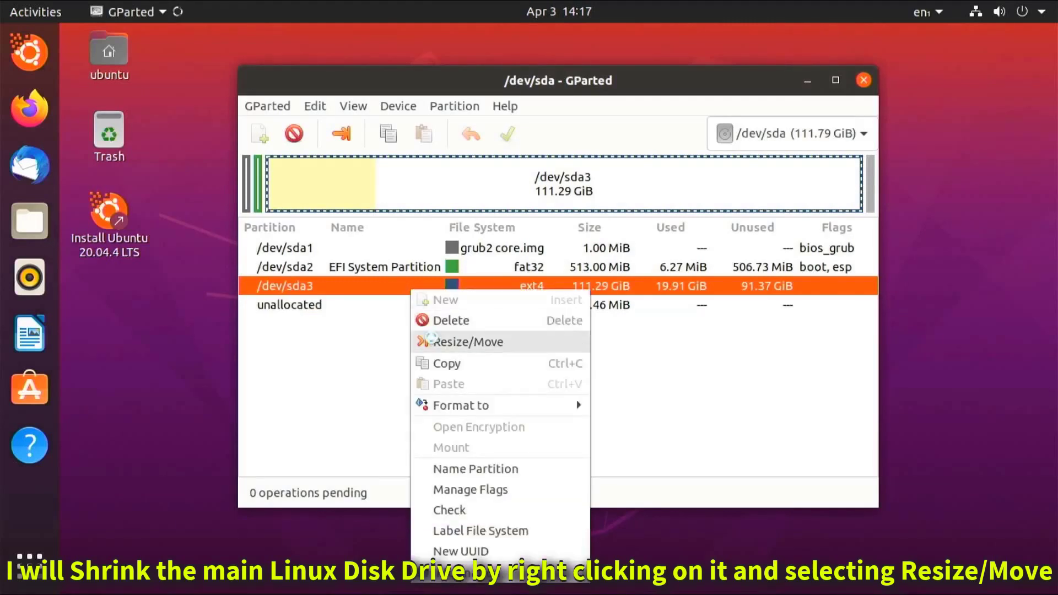
left_click(441, 341)
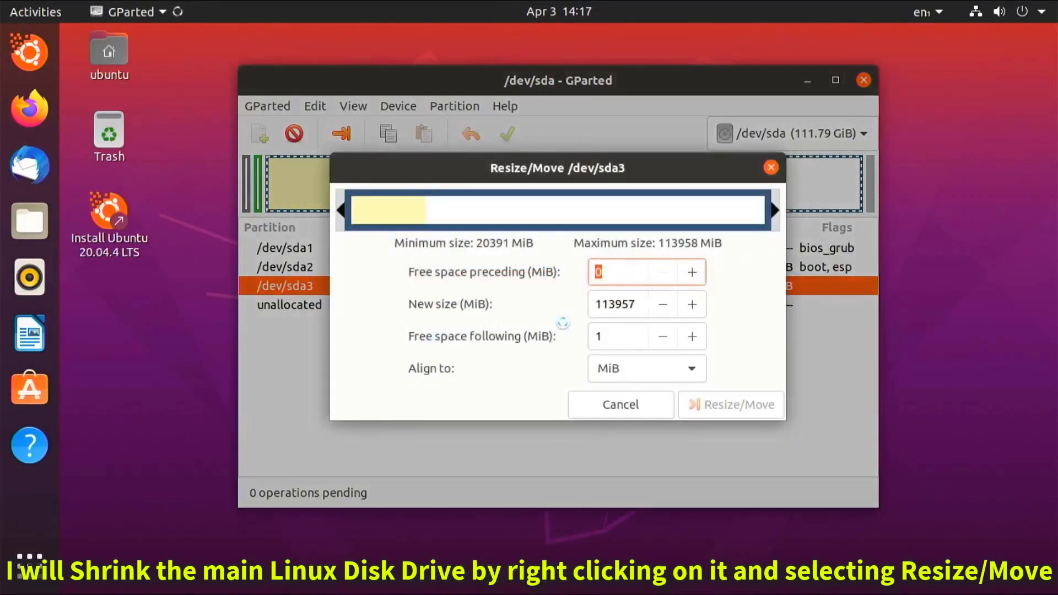
double_click(617, 305)
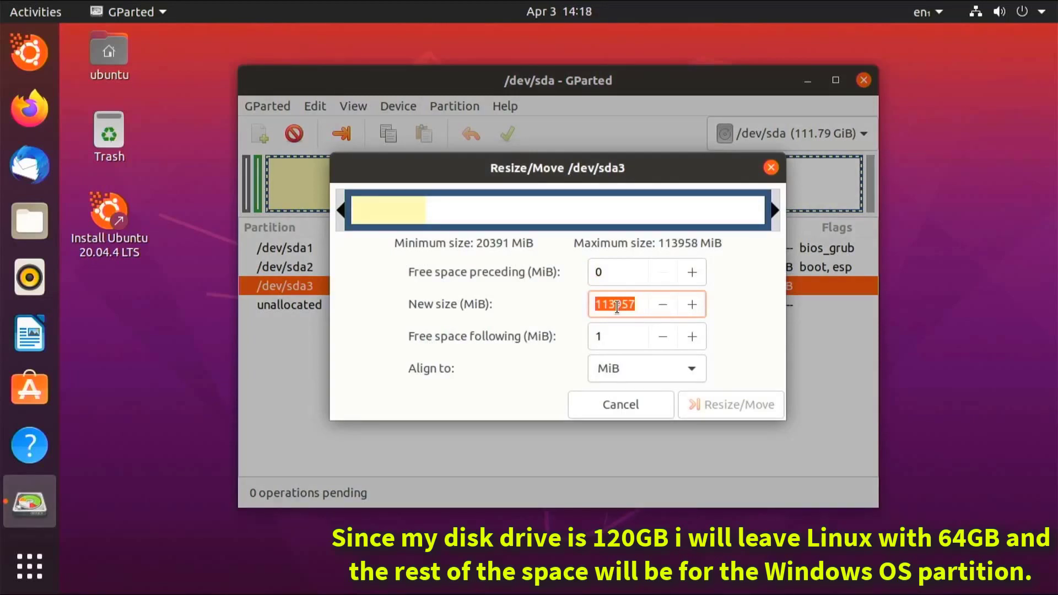
type("64000")
key("Return")
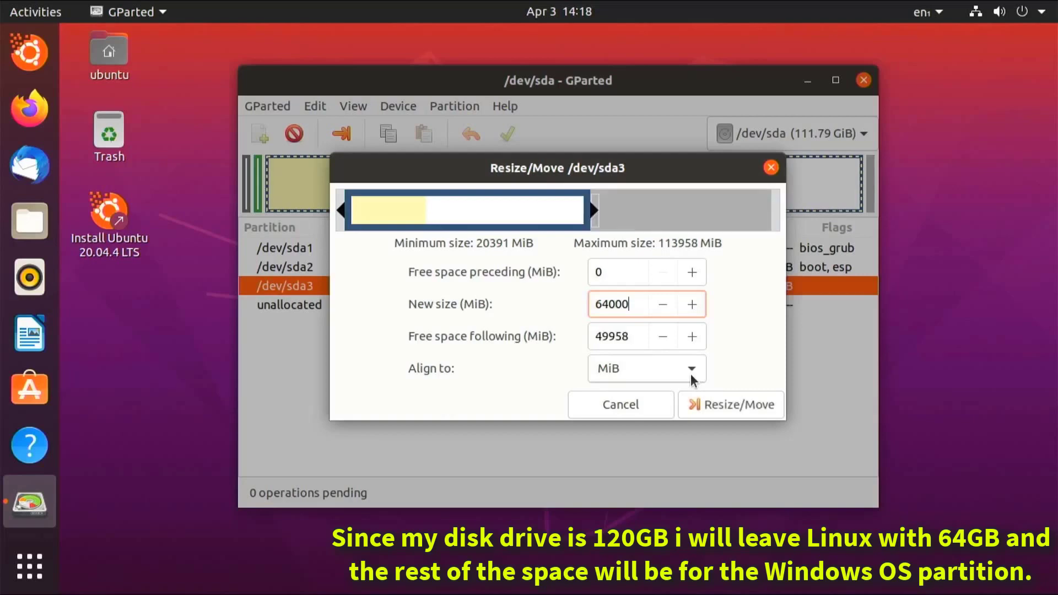
left_click(718, 402)
Step: Add a new primary partition in the unallocated space with the ntfs file system and the label windows
left_click(546, 308)
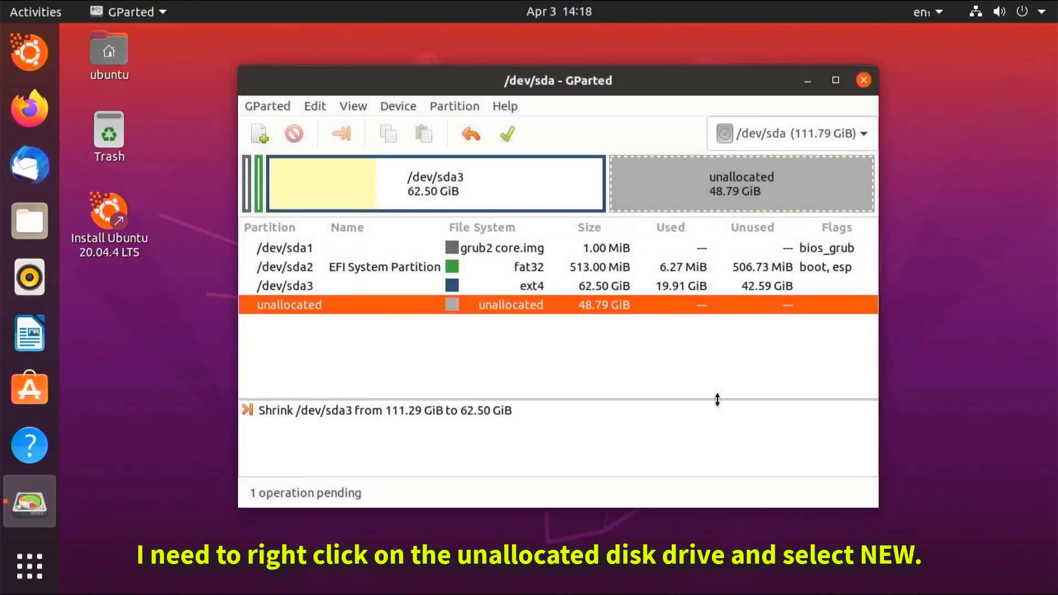
right_click(546, 308)
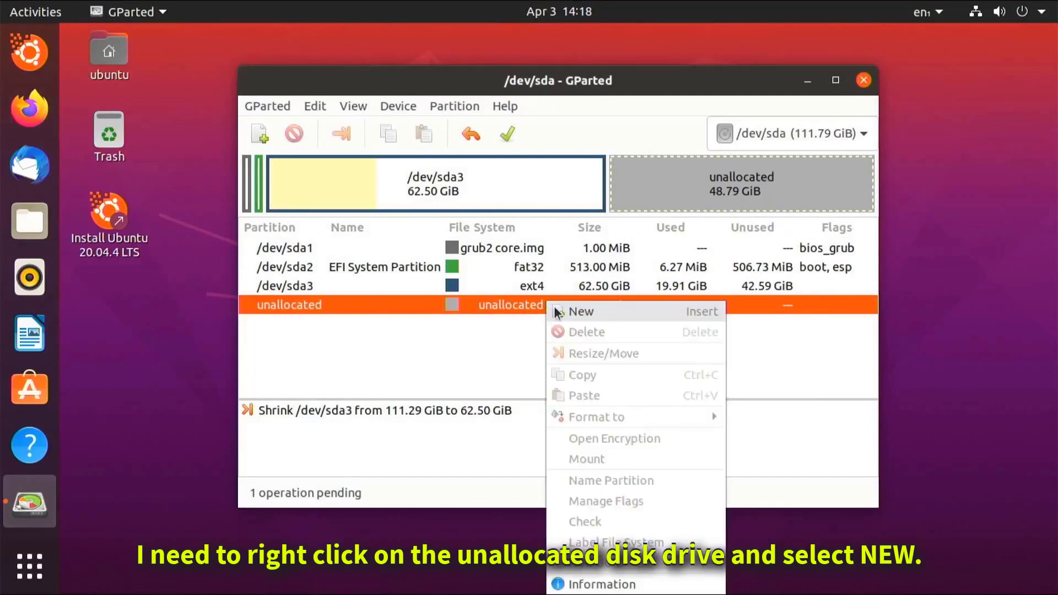
left_click(563, 309)
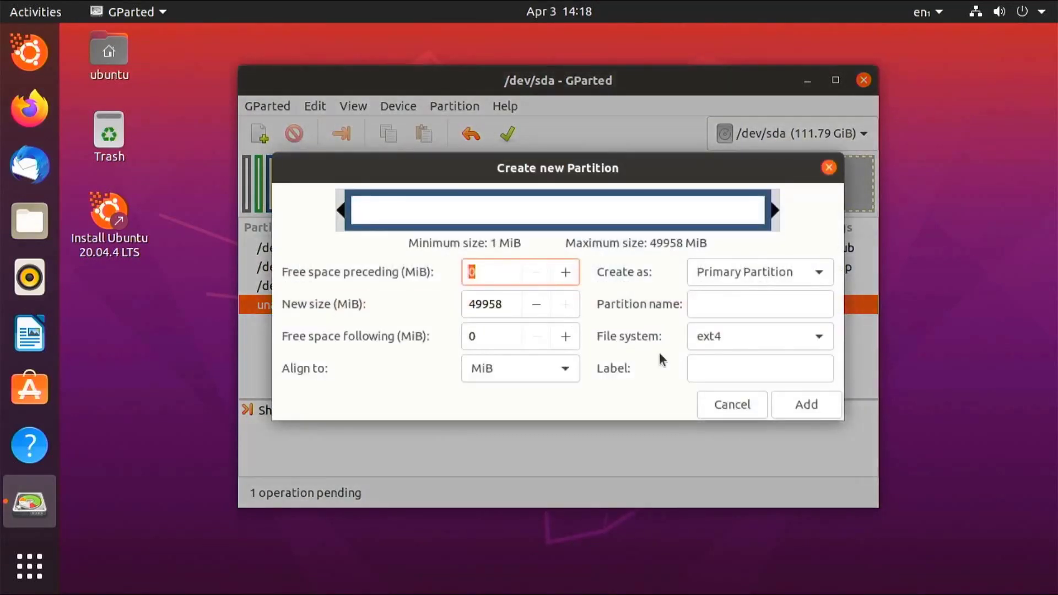
left_click(745, 337)
scroll(753, 339, "down", 3)
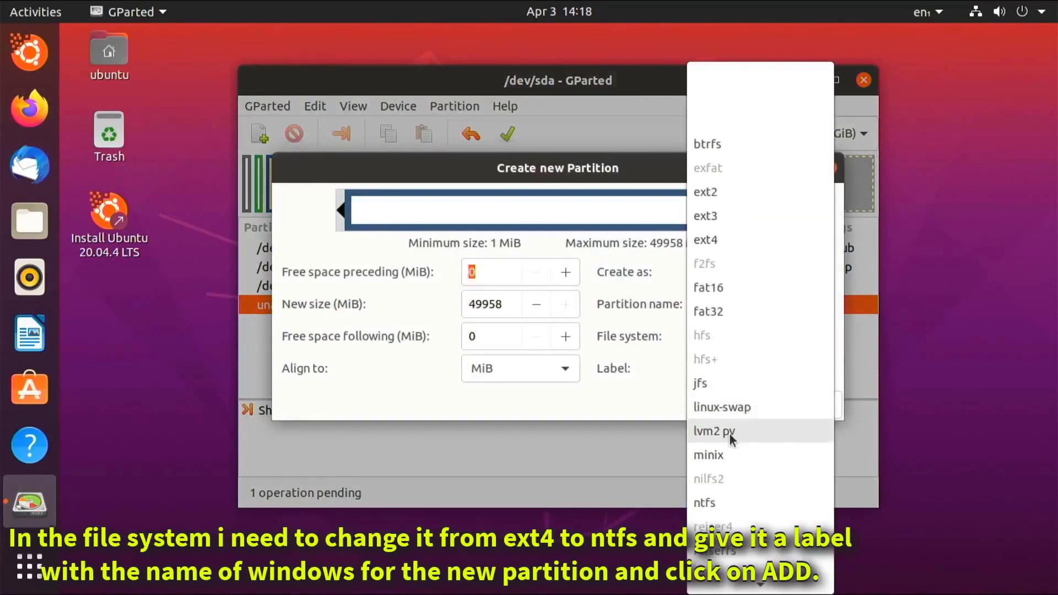
left_click(720, 503)
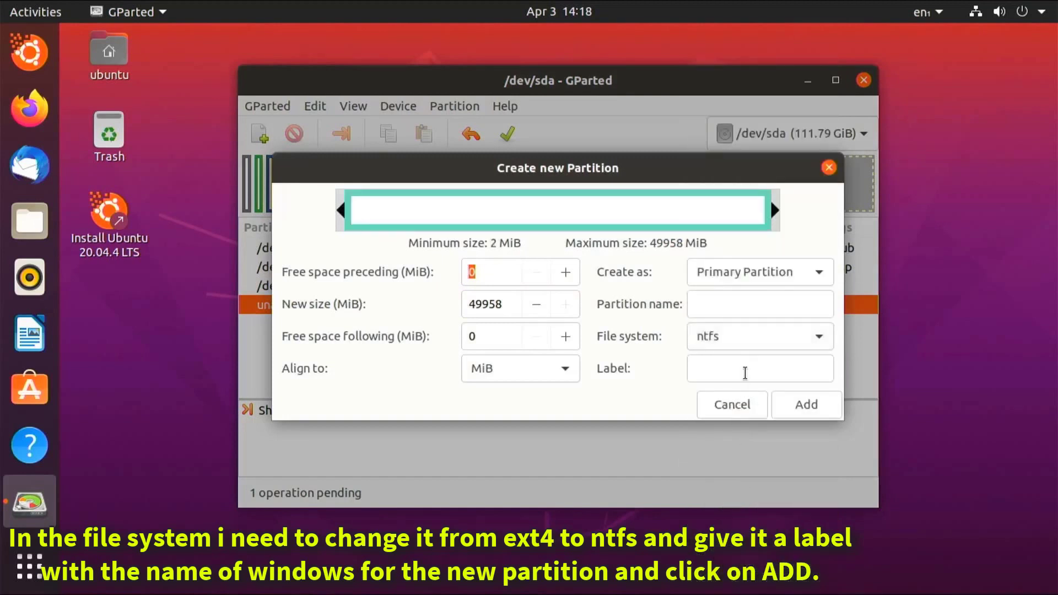
left_click(746, 371)
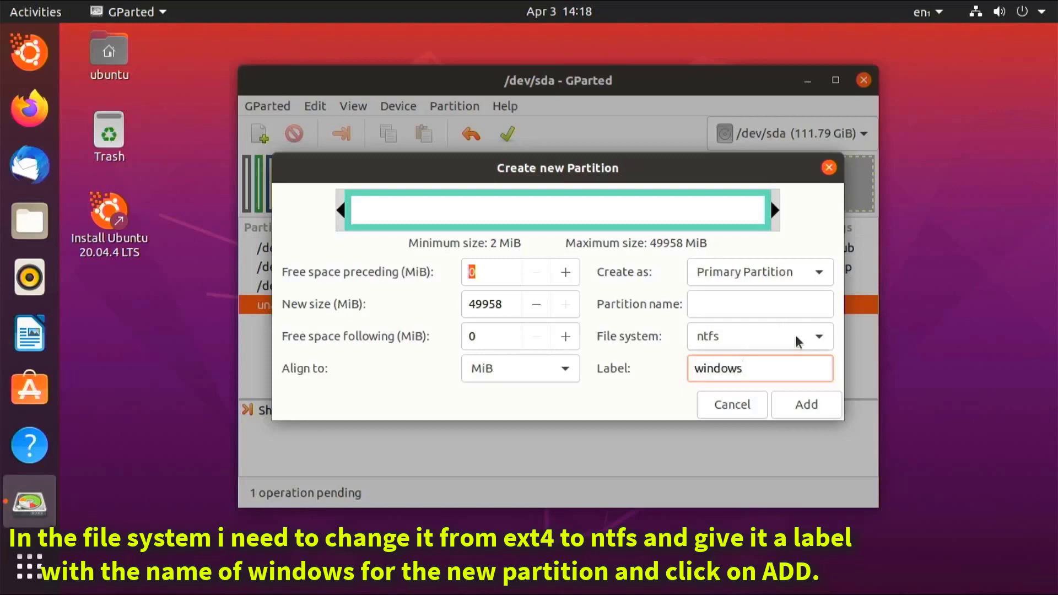
left_click(799, 406)
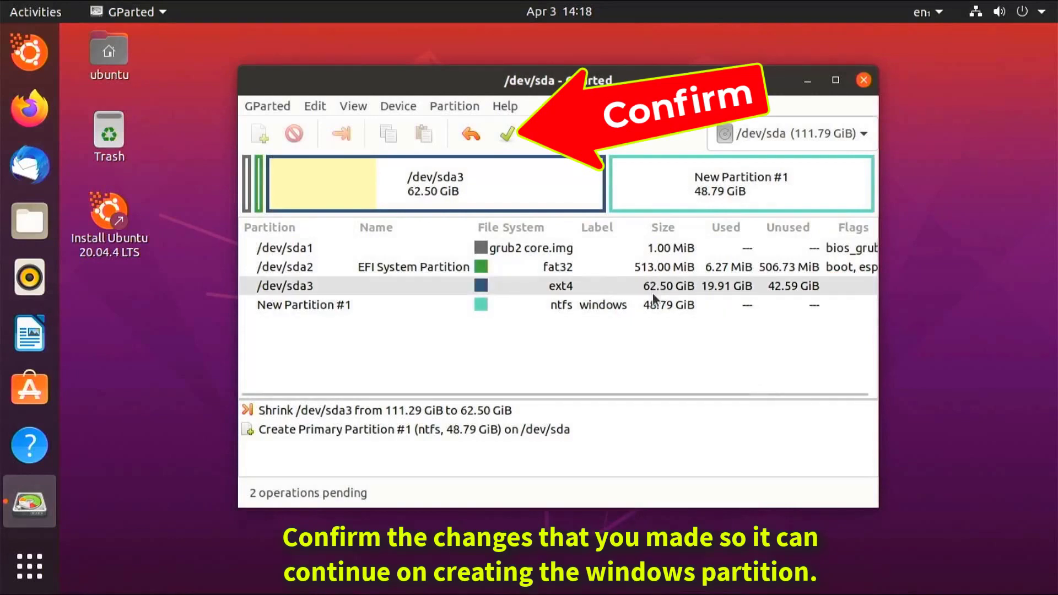
Step: Apply the pending GParted operations that shrink /dev/sda3 and create the ntfs windows partition
left_click(652, 304)
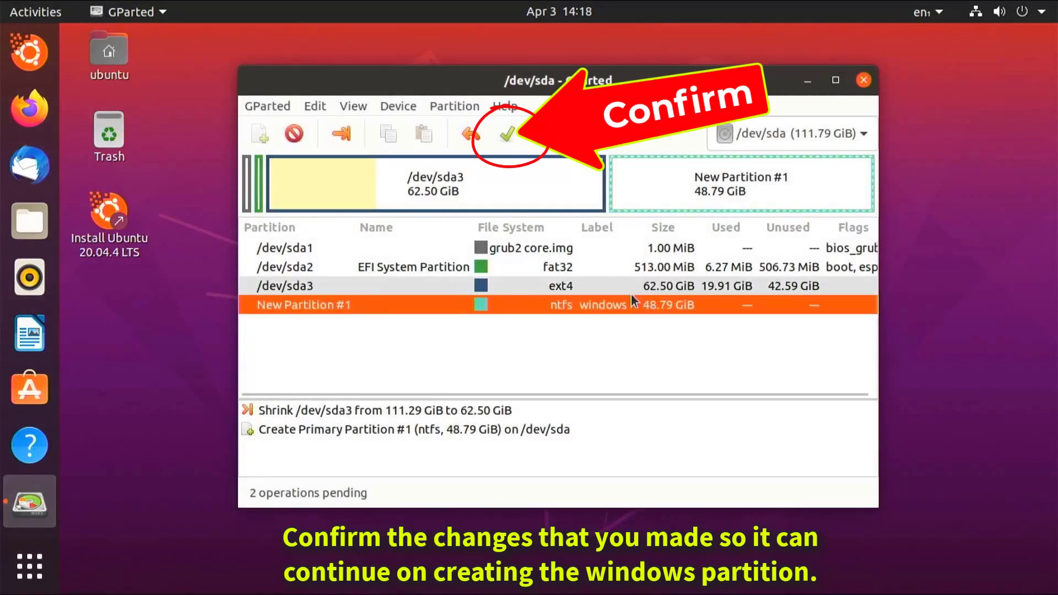
left_click(507, 134)
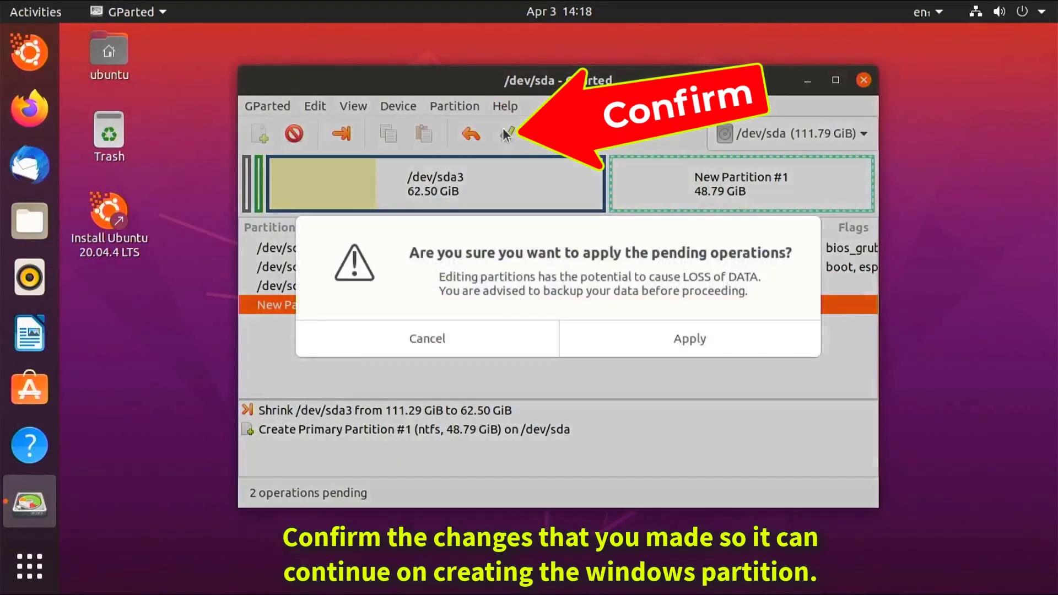
left_click(651, 333)
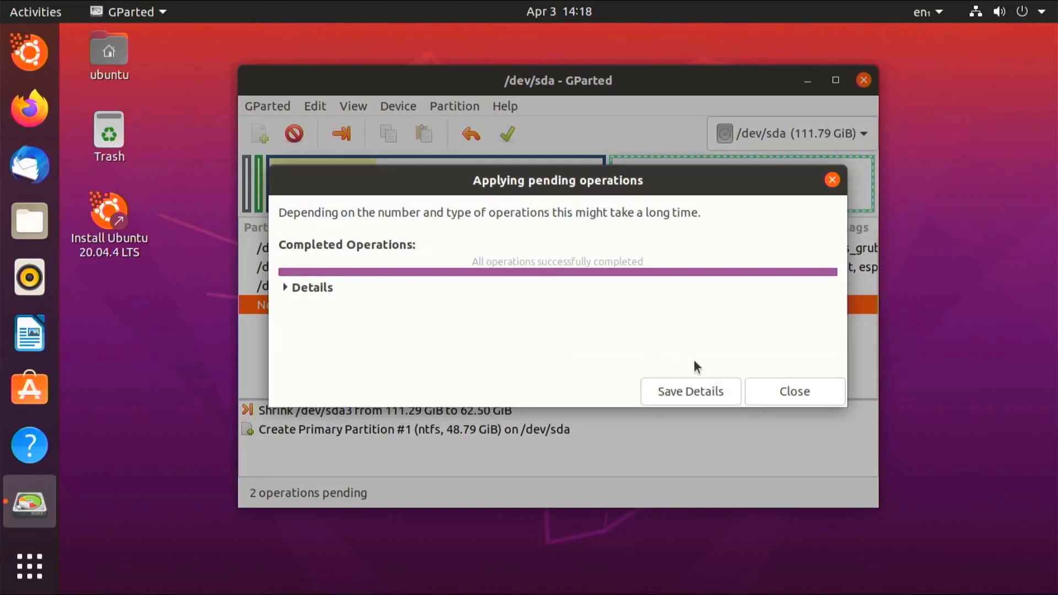
left_click(772, 395)
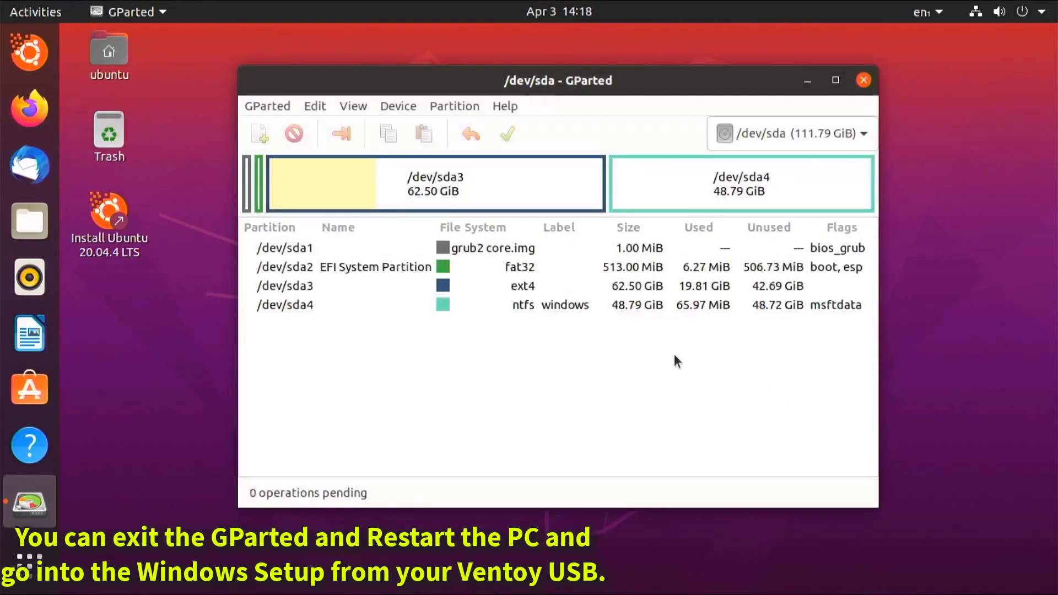
left_click(680, 309)
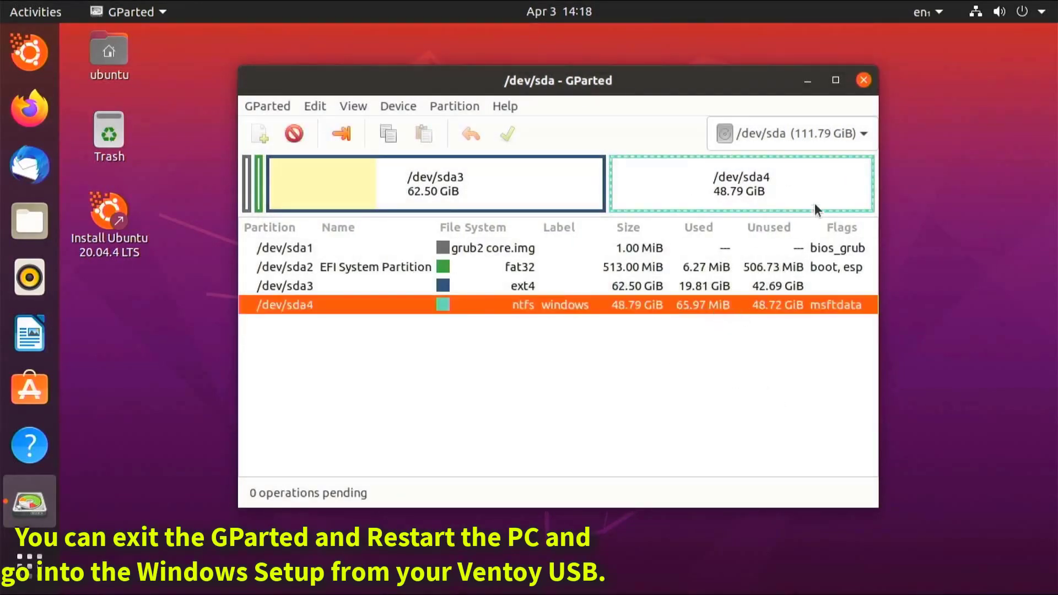
Step: Close GParted and restart the PC from the Ubuntu live session
left_click(861, 83)
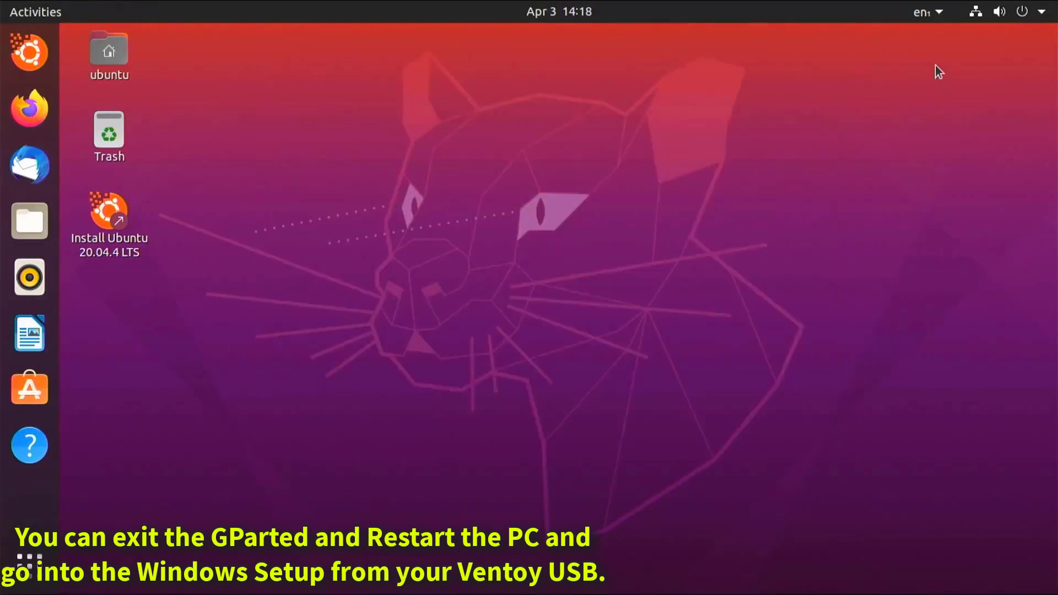
left_click(1023, 12)
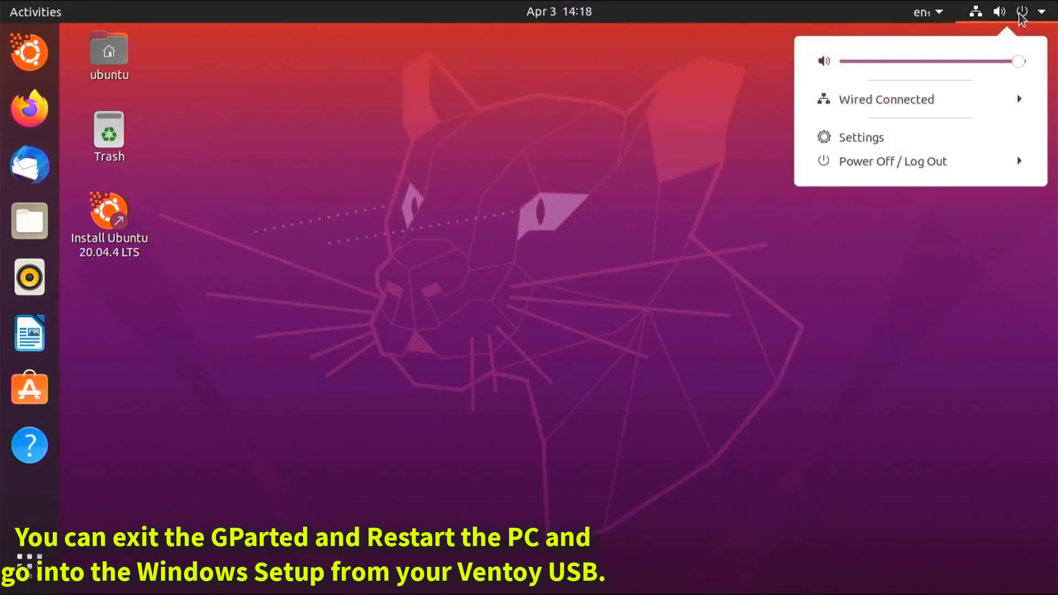
left_click(1000, 161)
left_click(927, 246)
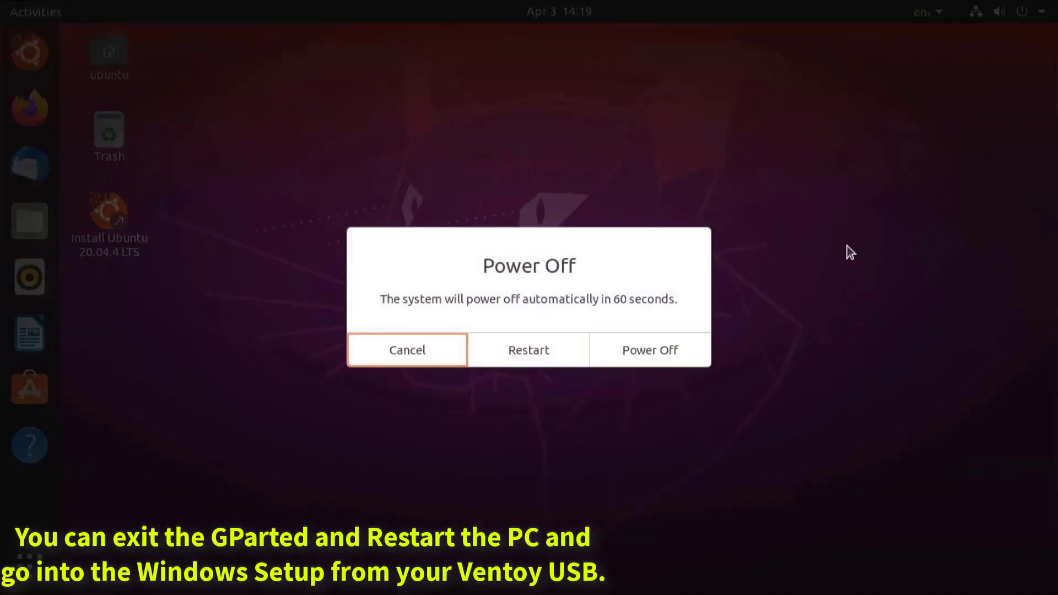
left_click(528, 359)
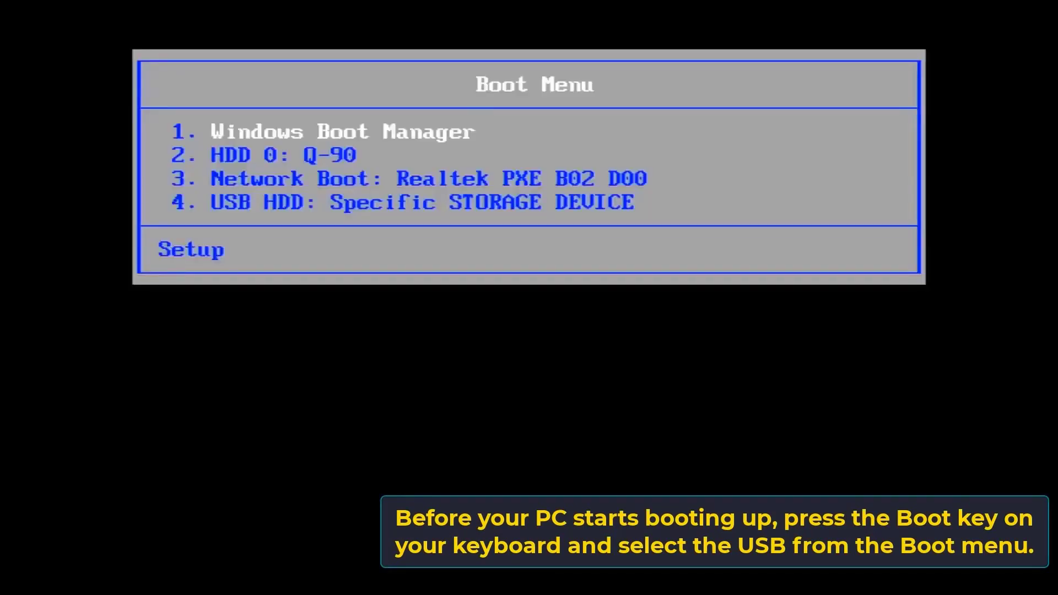
Step: Boot from the USB HDD: Specific STORAGE DEVICE entry and start Win10_21H2_EnglishInternational_x64.iso from Ventoy
key("Down")
key("Down")
key("Down")
key("Return")
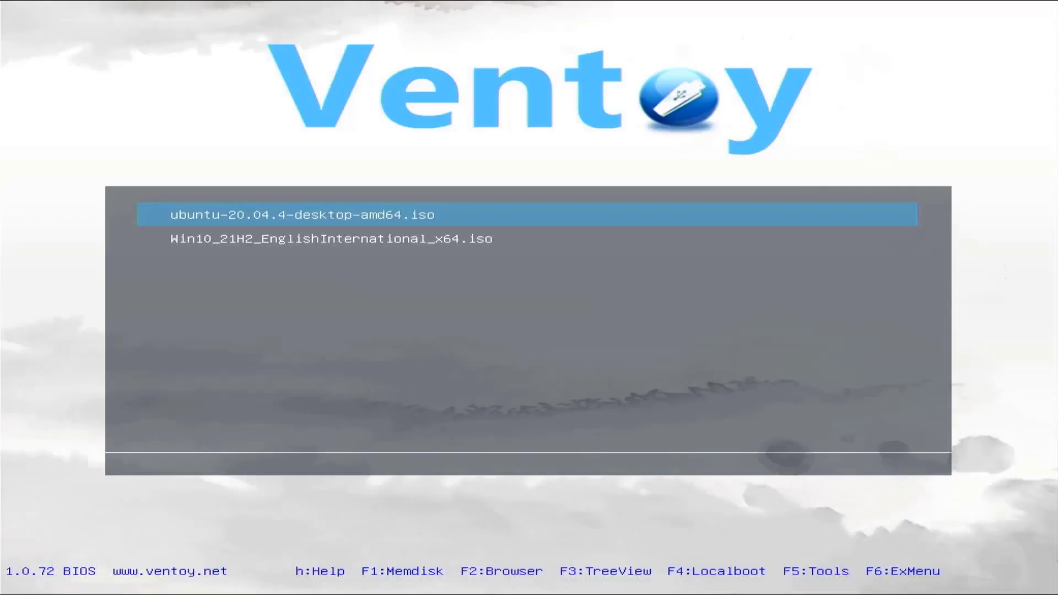
key("Down")
key("Return")
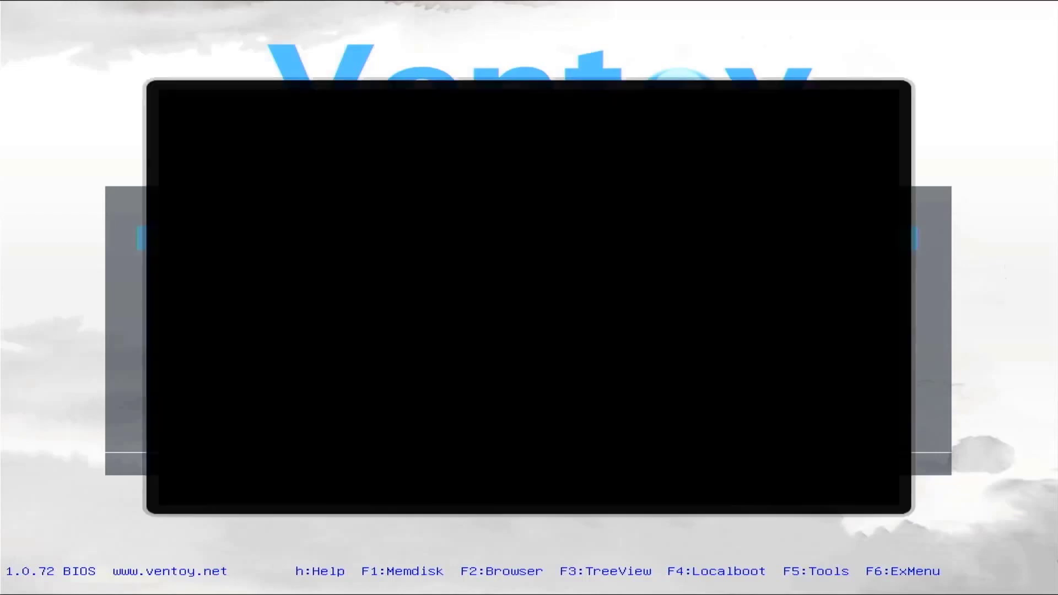
key("Return")
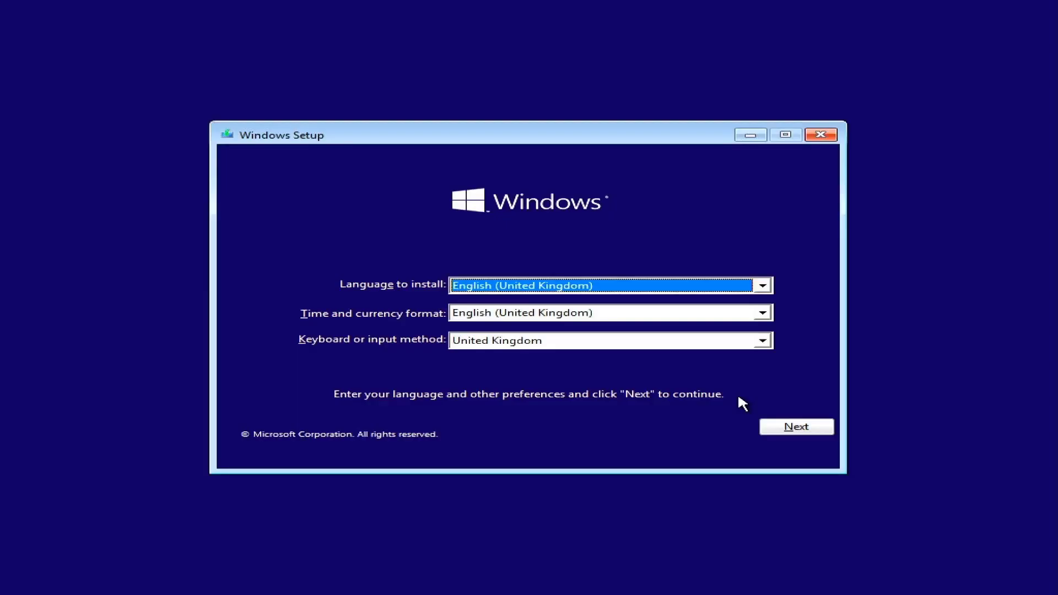
Step: Keep the English (United Kingdom) setup preferences and choose to install Windows 10 Pro without a product key
left_click(769, 429)
left_click(553, 314)
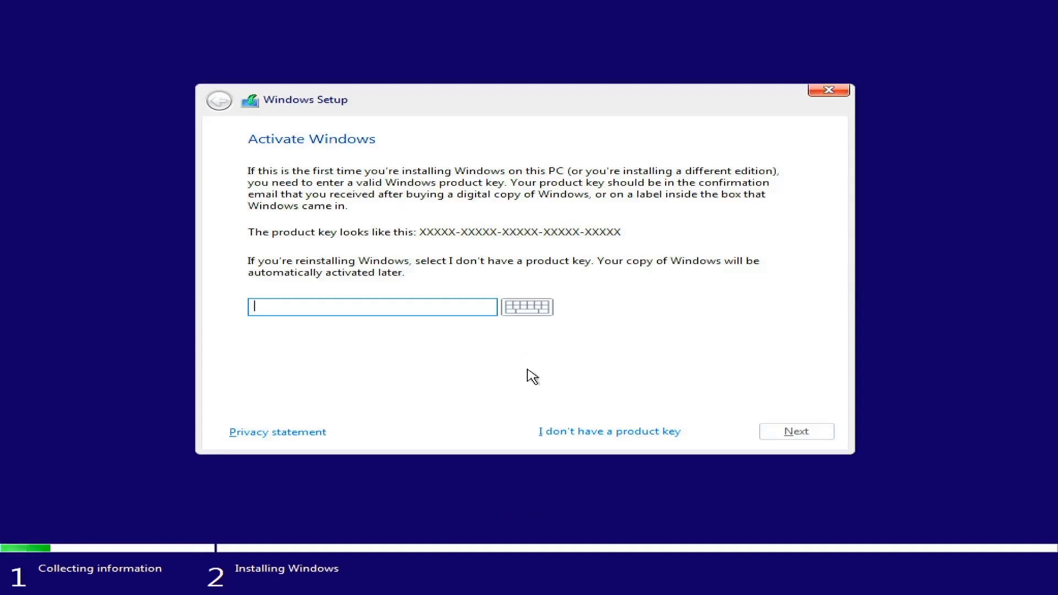
left_click(566, 428)
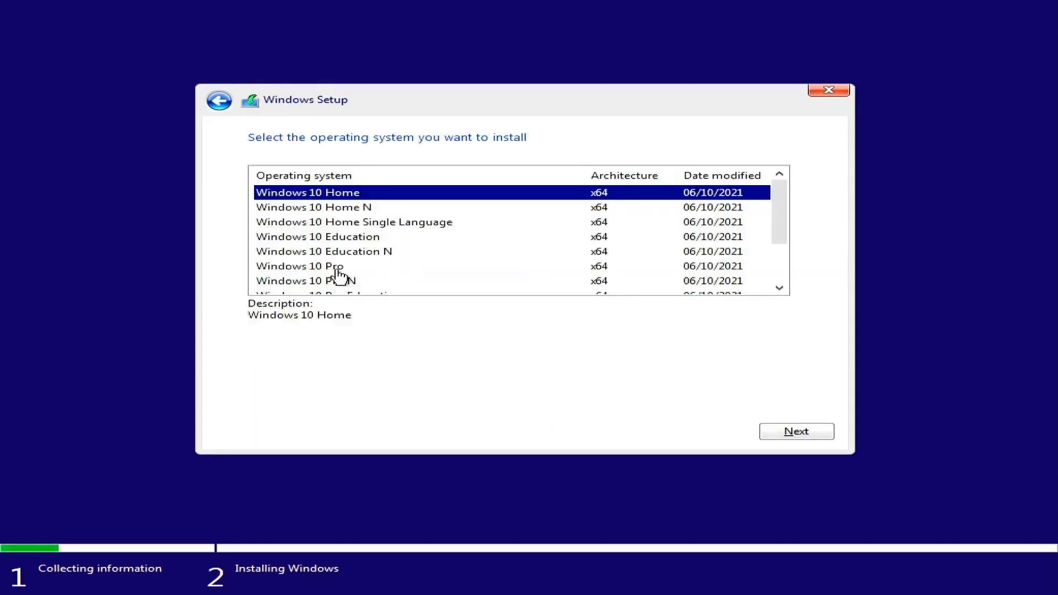
left_click(338, 269)
left_click(770, 433)
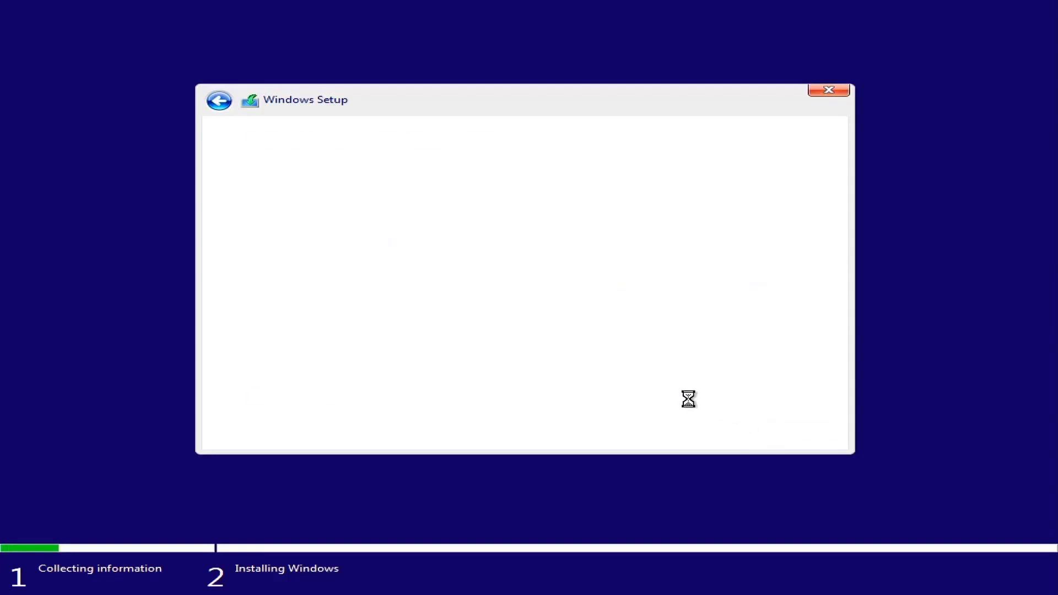
Step: Accept the licence terms and install Windows on Drive 0 Partition 4: windows
left_click(412, 396)
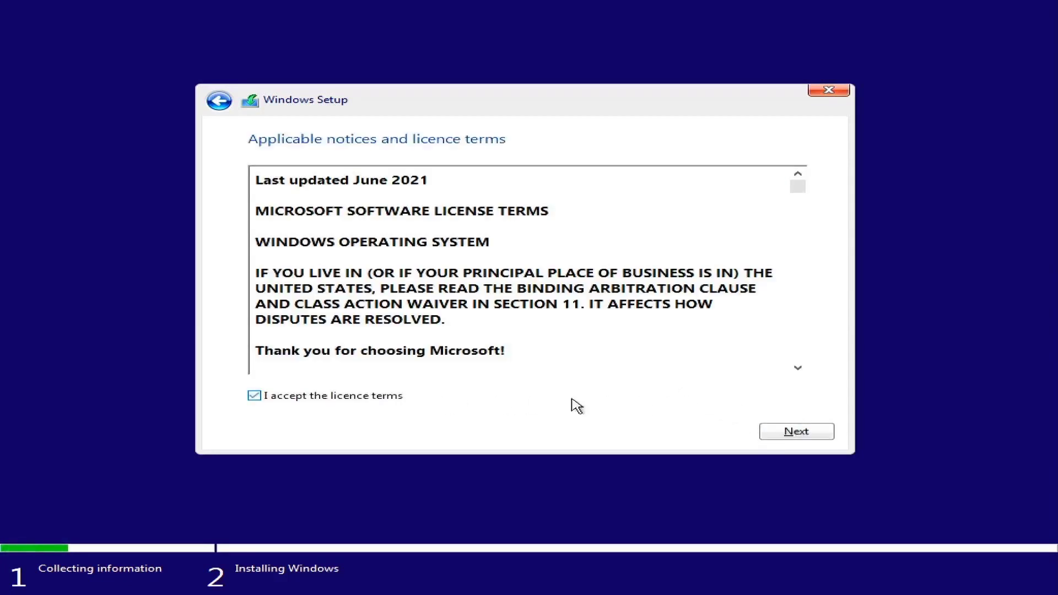
left_click(771, 433)
left_click(568, 312)
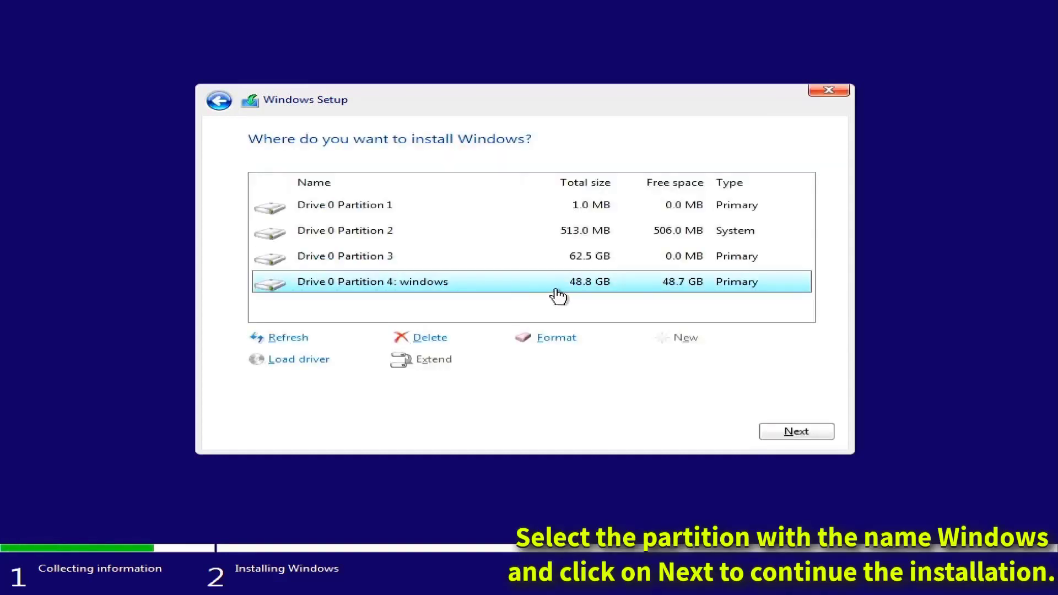
left_click(796, 432)
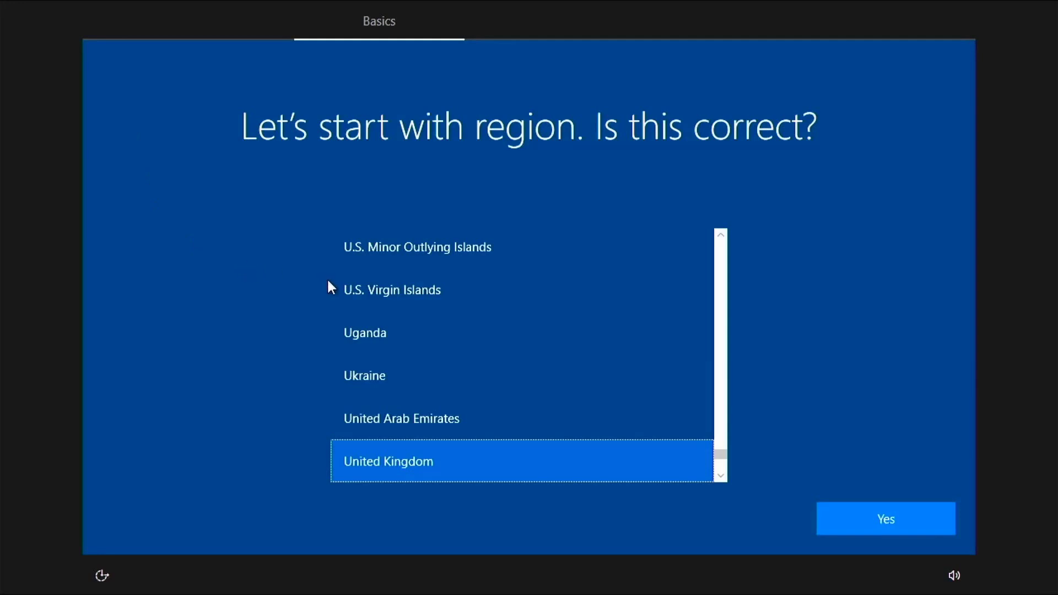
Step: Set the region to United States in the Windows first-run setup
scroll(372, 292, "down", 2)
scroll(370, 298, "down", 2)
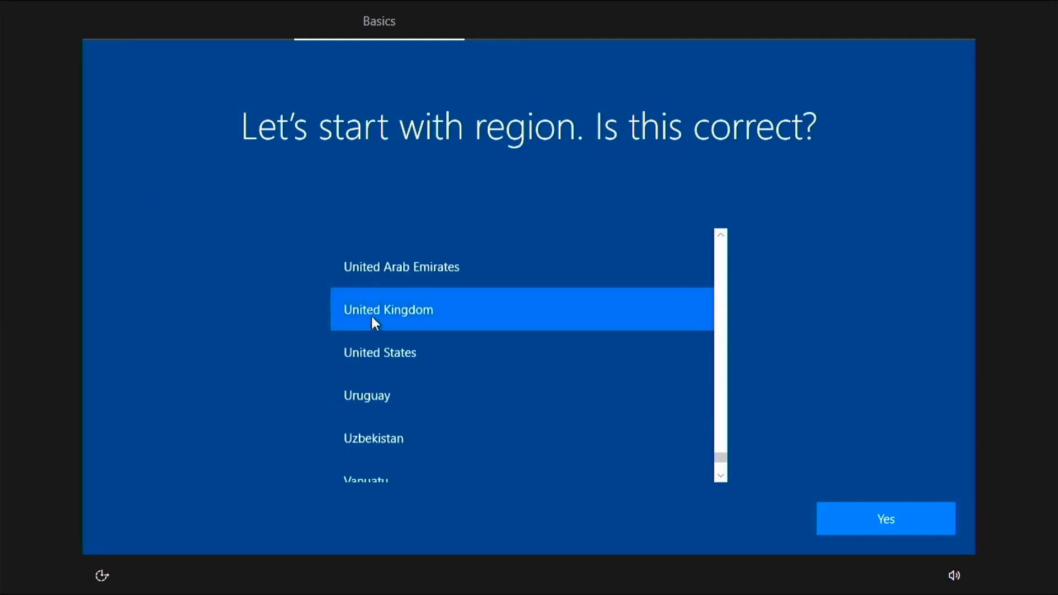
left_click(378, 354)
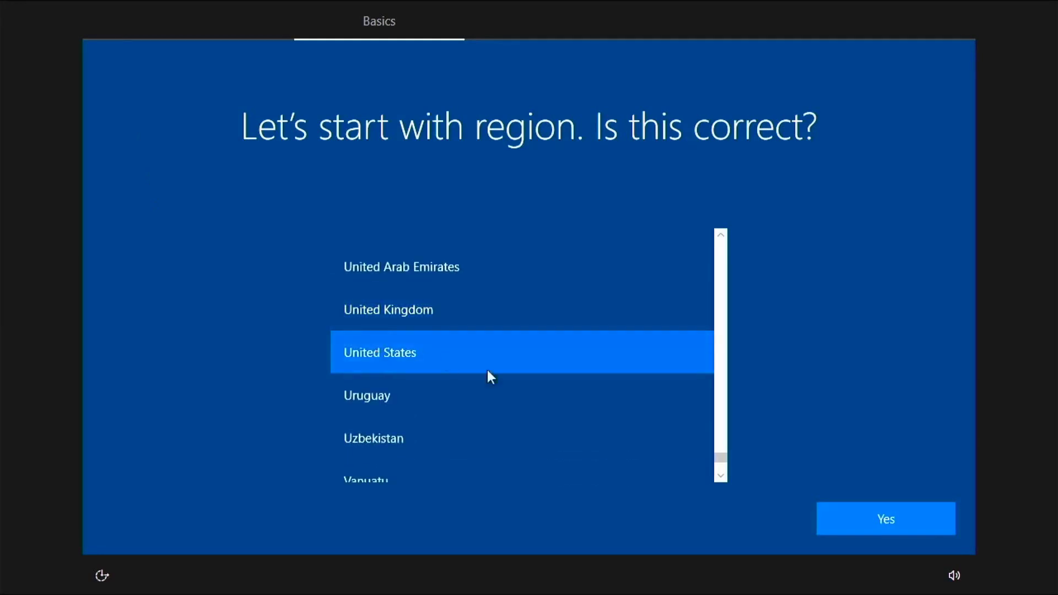
left_click(845, 512)
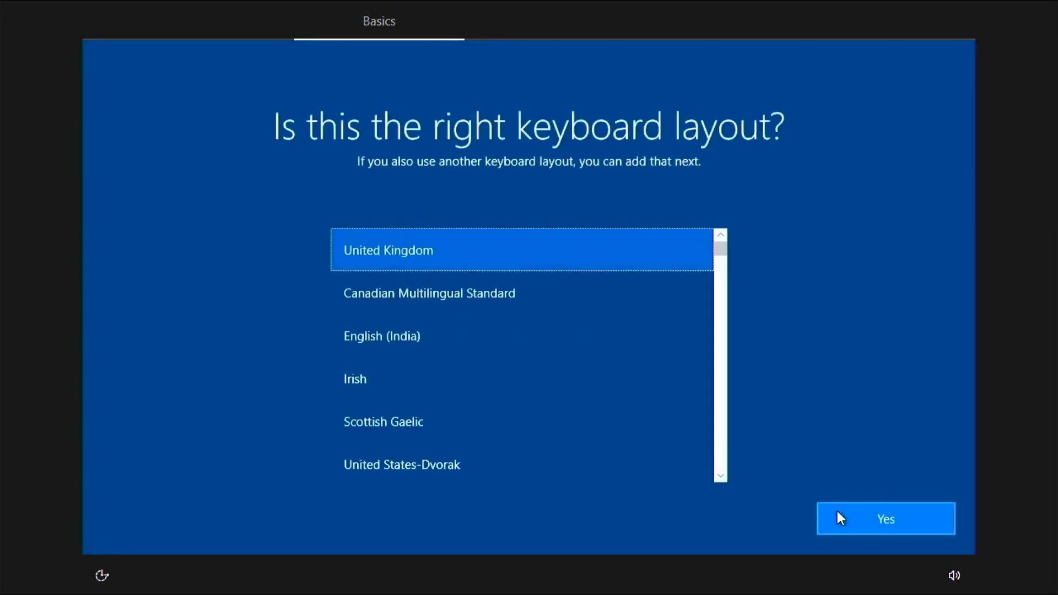
Step: Set the keyboard layout to United States-International and continue without adding a second layout
scroll(630, 402, "down", 3)
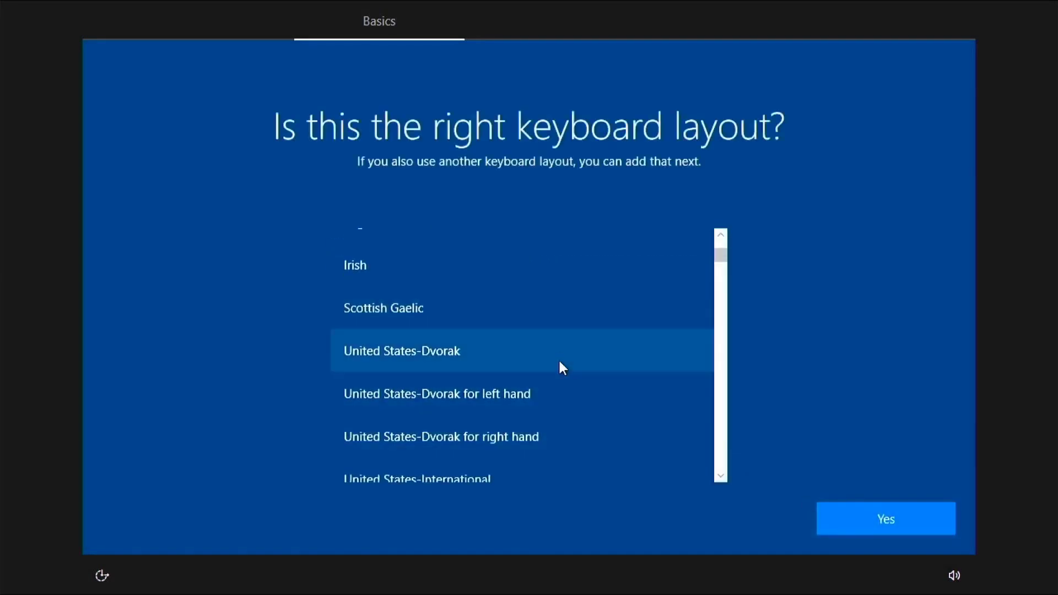
scroll(558, 363, "down", 3)
left_click(518, 367)
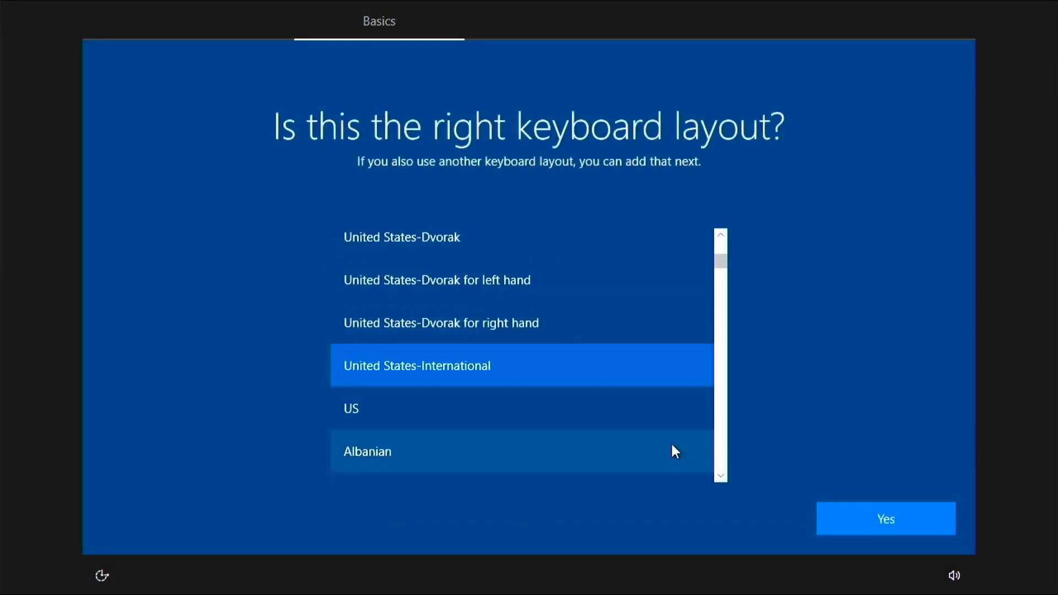
left_click(822, 509)
left_click(824, 510)
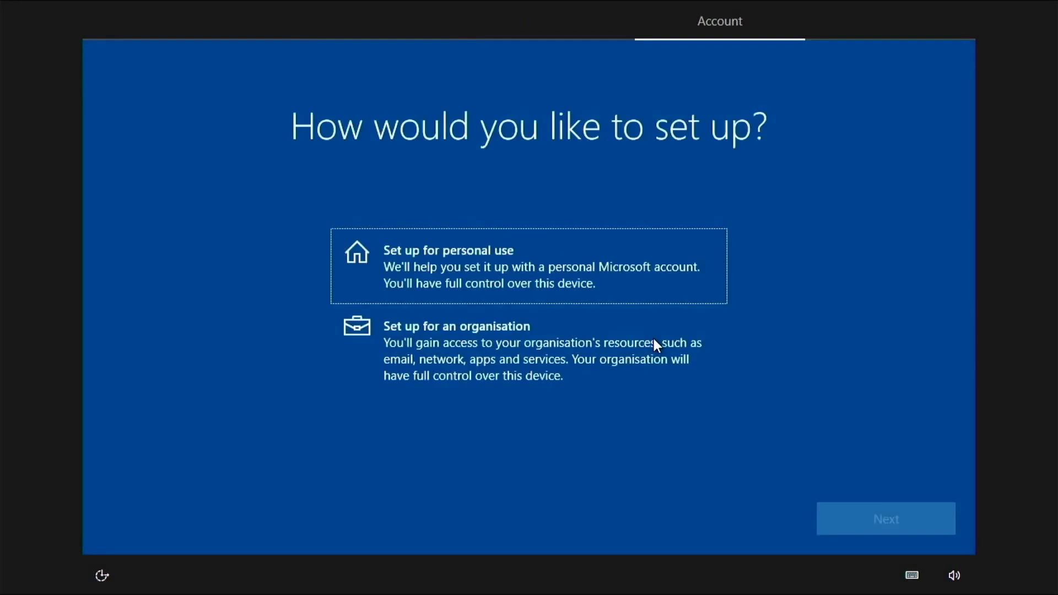
Step: Set up the device for personal use with an offline account and the limited experience
left_click(609, 287)
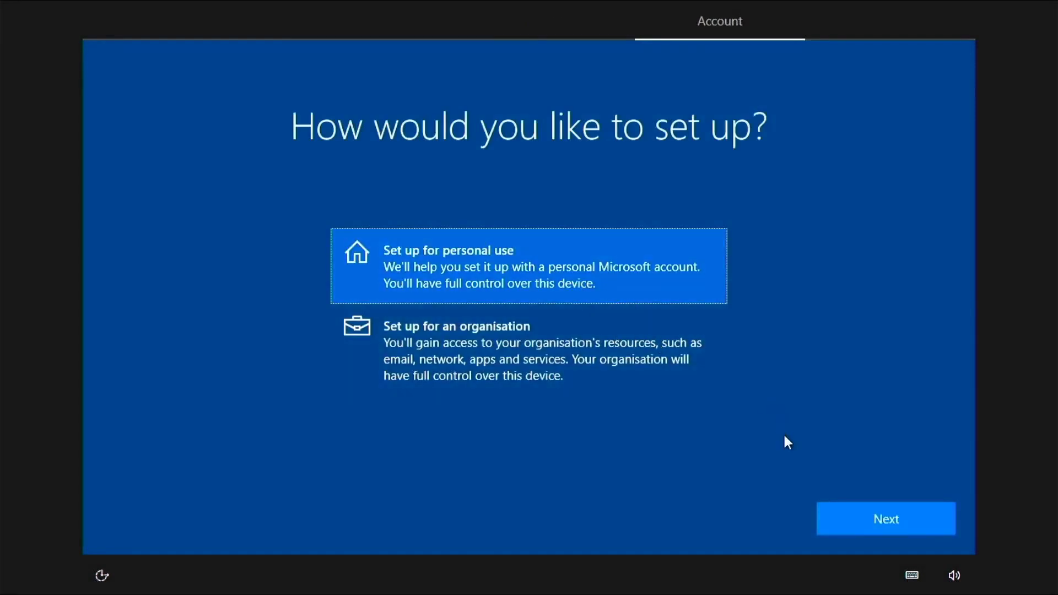
left_click(850, 525)
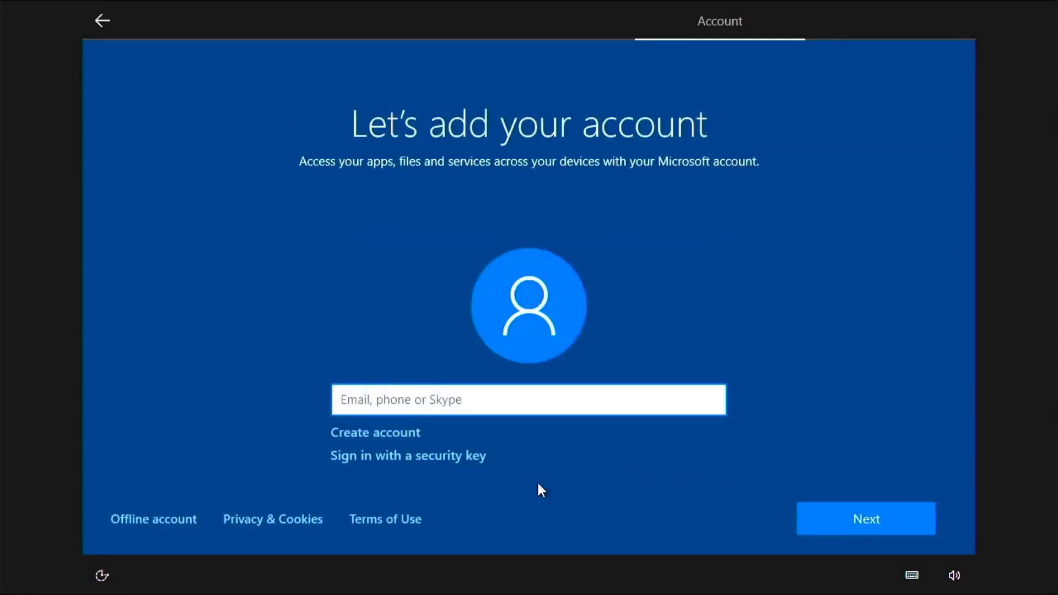
left_click(191, 519)
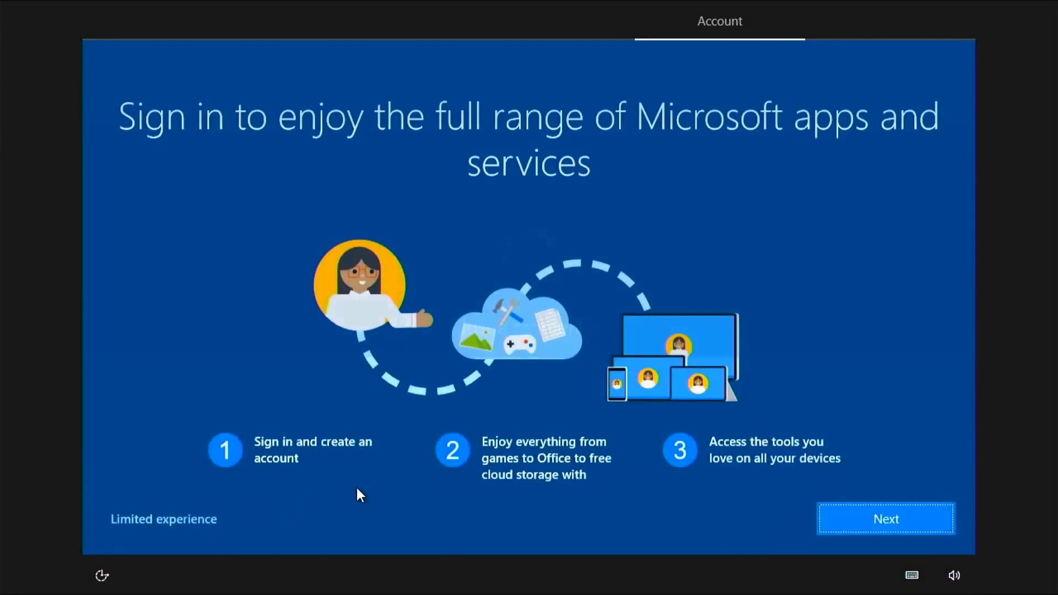
left_click(215, 520)
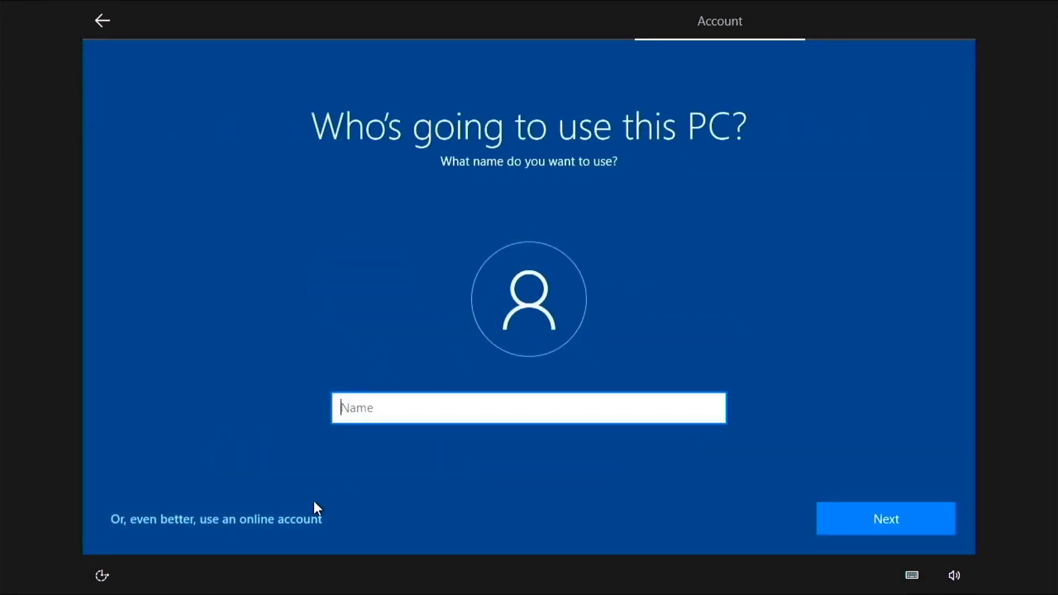
Step: Enter the local account's user name and leave its password blank
type("RC")
key("Return")
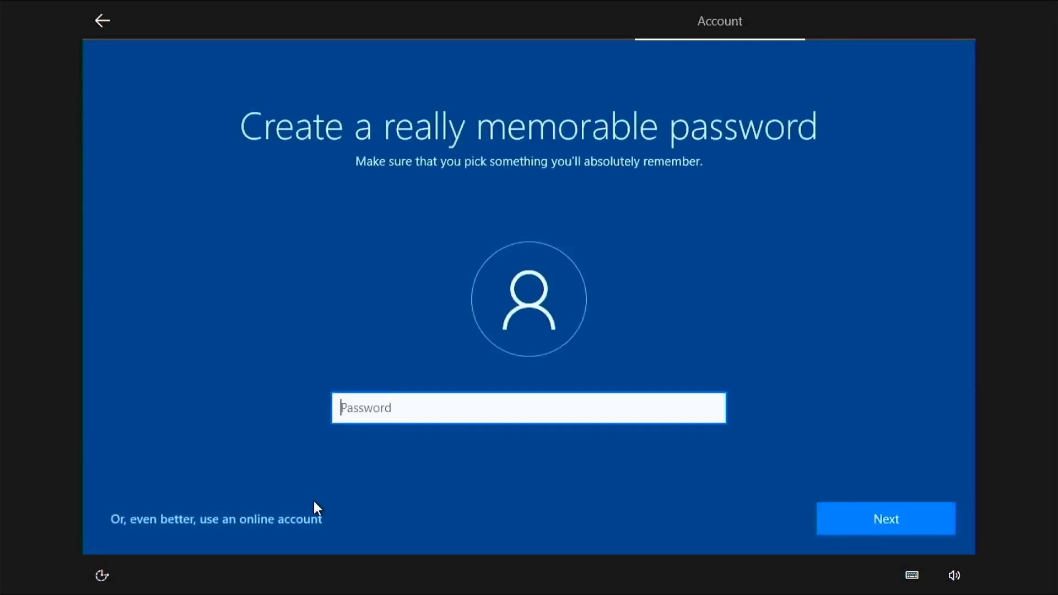
key("Return")
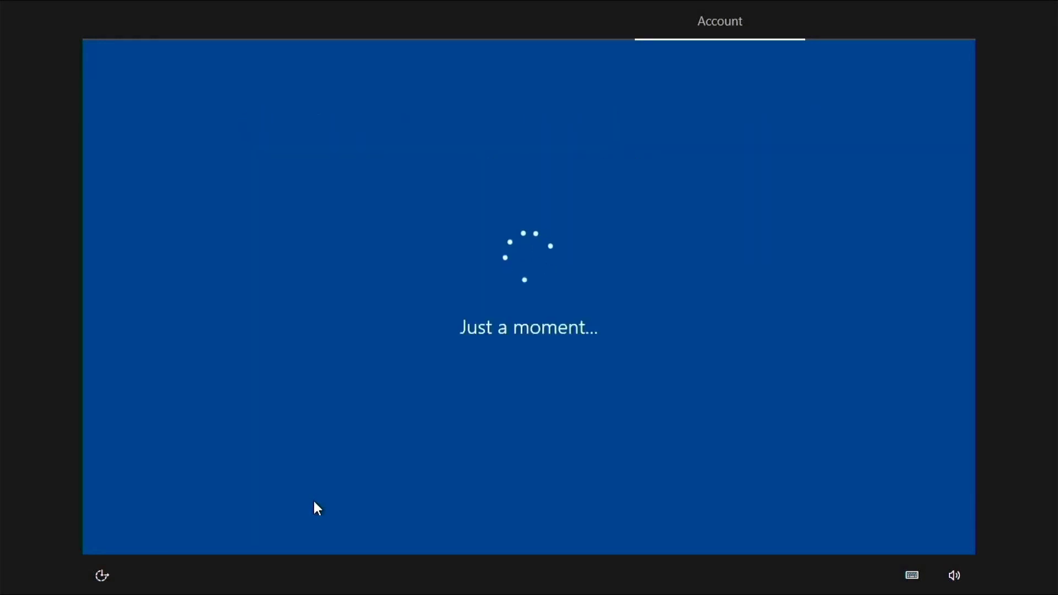
Step: Limit diagnostic data to required, turn off all other privacy settings, accept them and skip the experience customisation
left_click(137, 424)
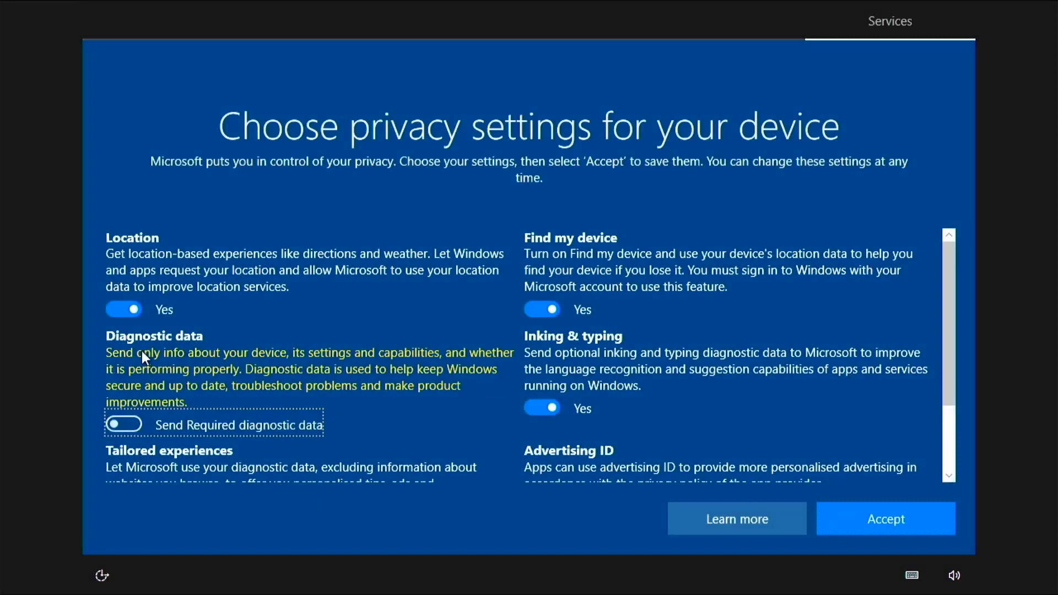
left_click(133, 310)
left_click(530, 309)
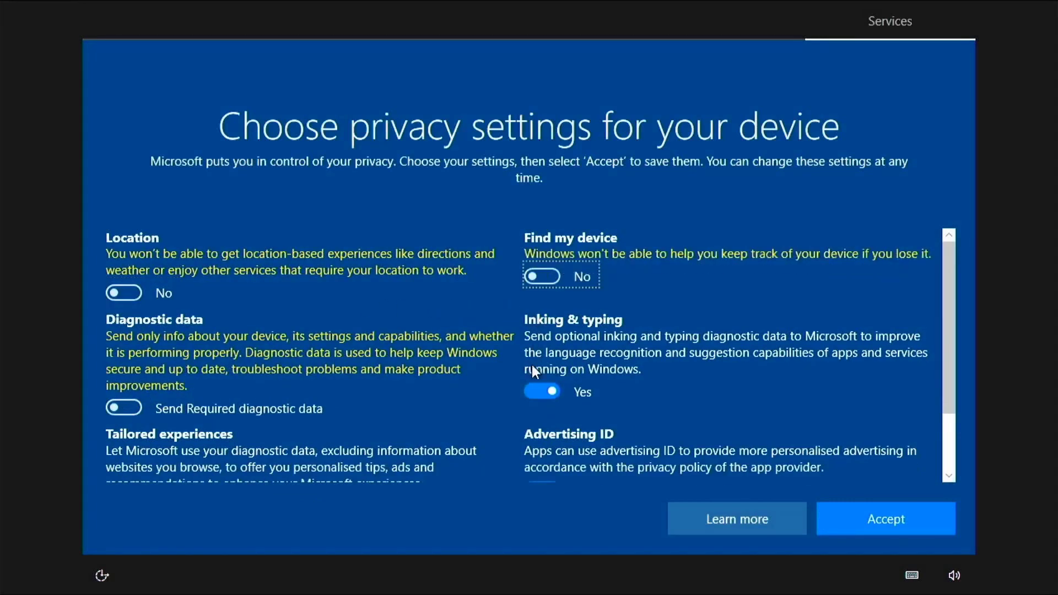
left_click(533, 391)
scroll(507, 408, "down", 2)
left_click(529, 409)
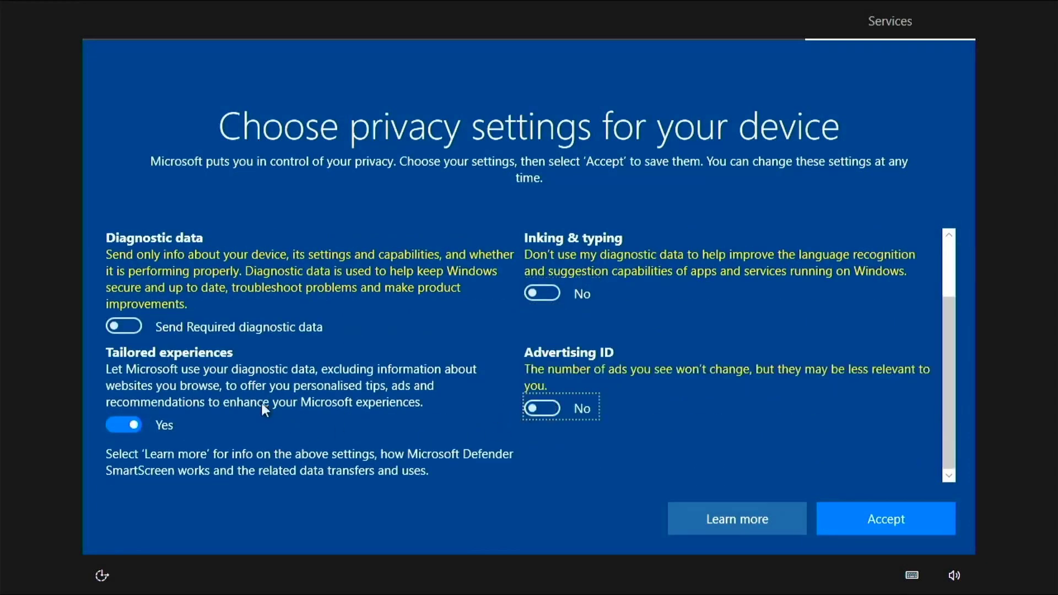
left_click(141, 424)
left_click(848, 517)
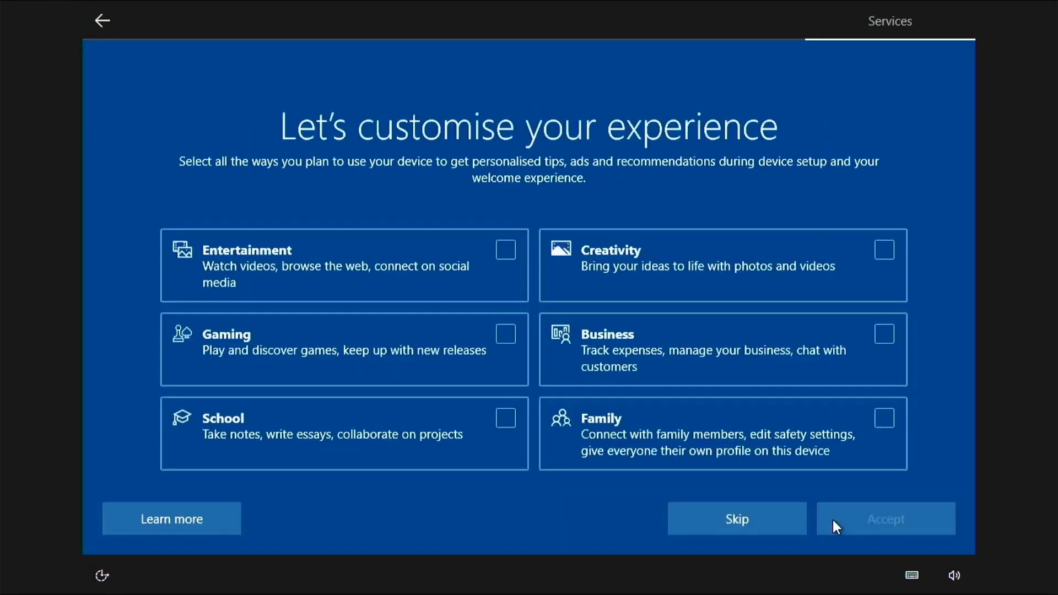
left_click(747, 526)
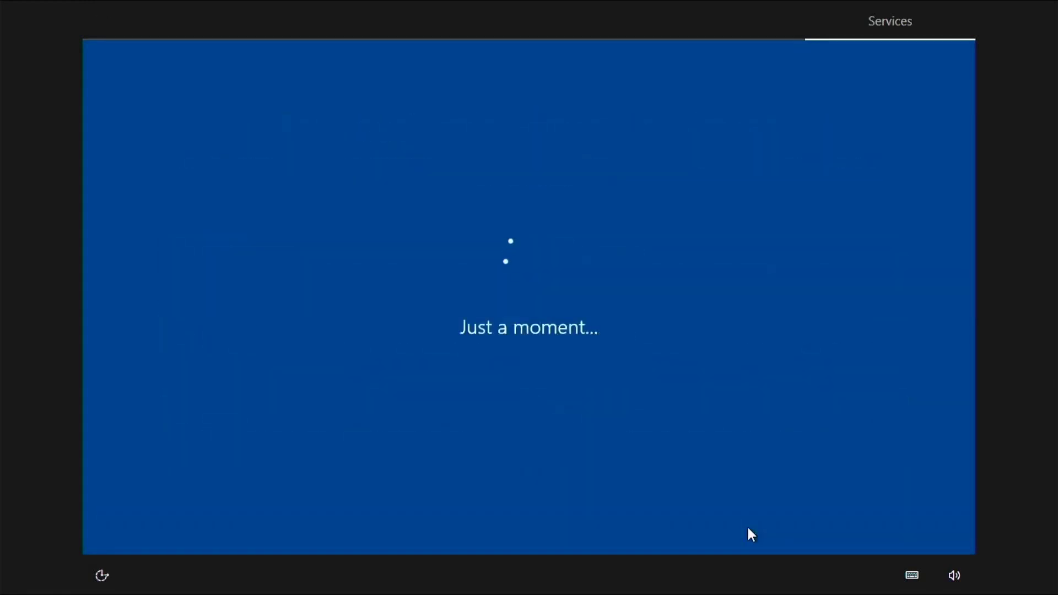
Step: Dismiss the device notification, eject the Ventoy (D:) USB drive from This PC and close the file window
left_click(718, 518)
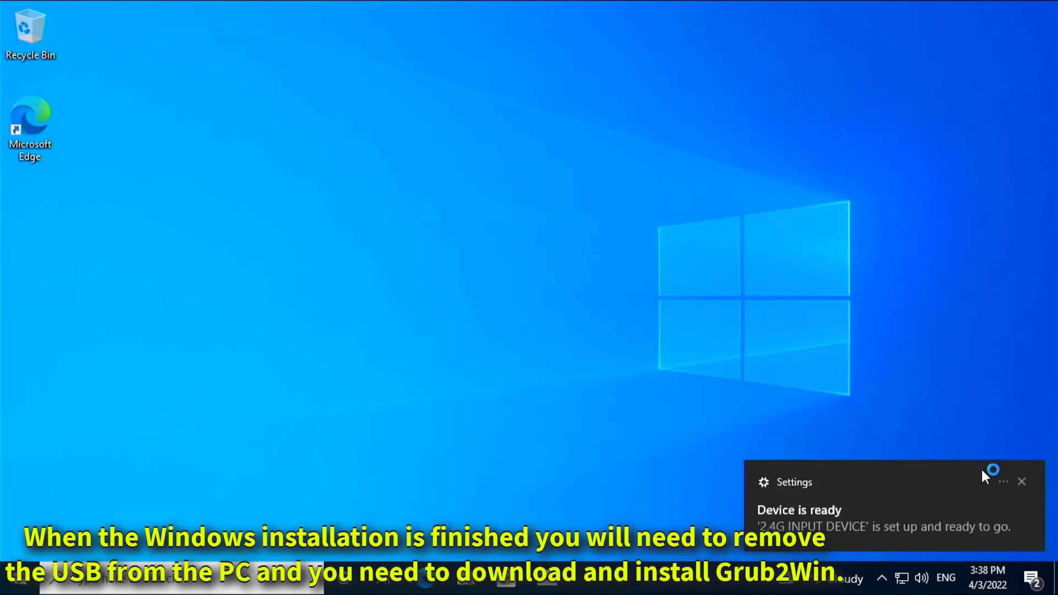
left_click(1025, 482)
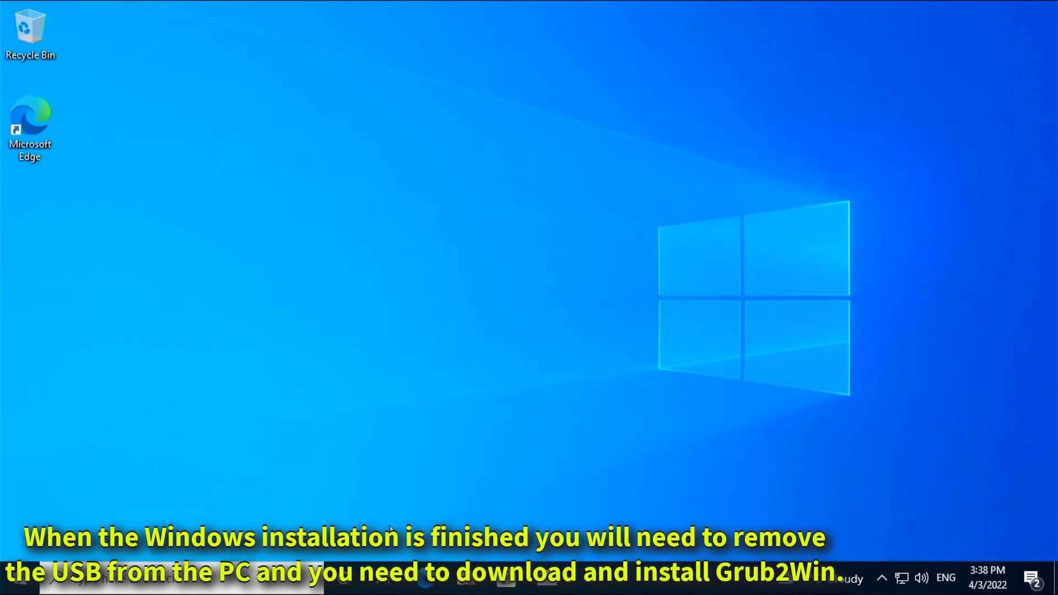
left_click(464, 581)
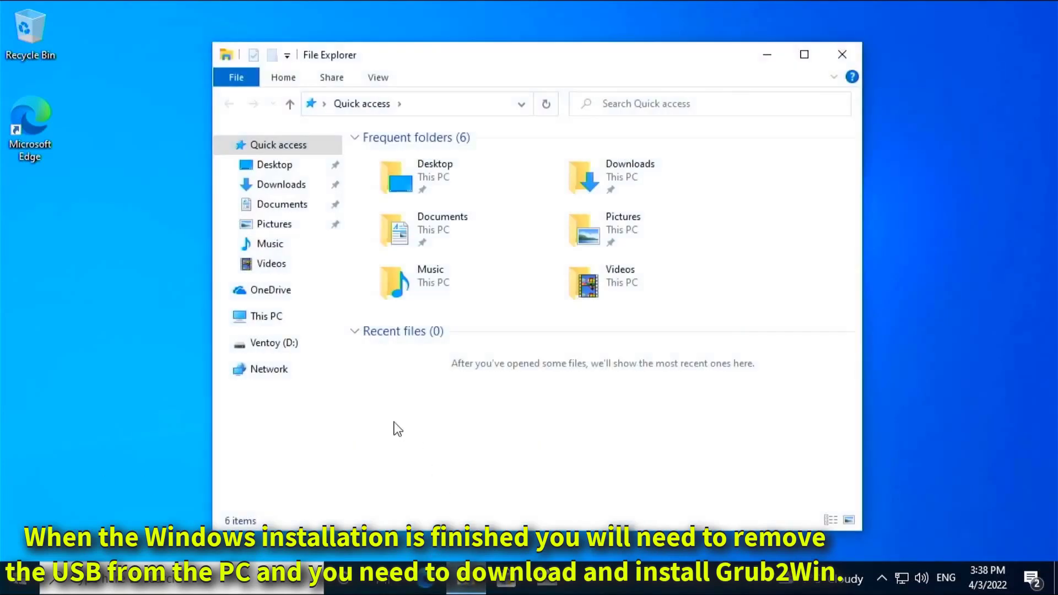
left_click(268, 317)
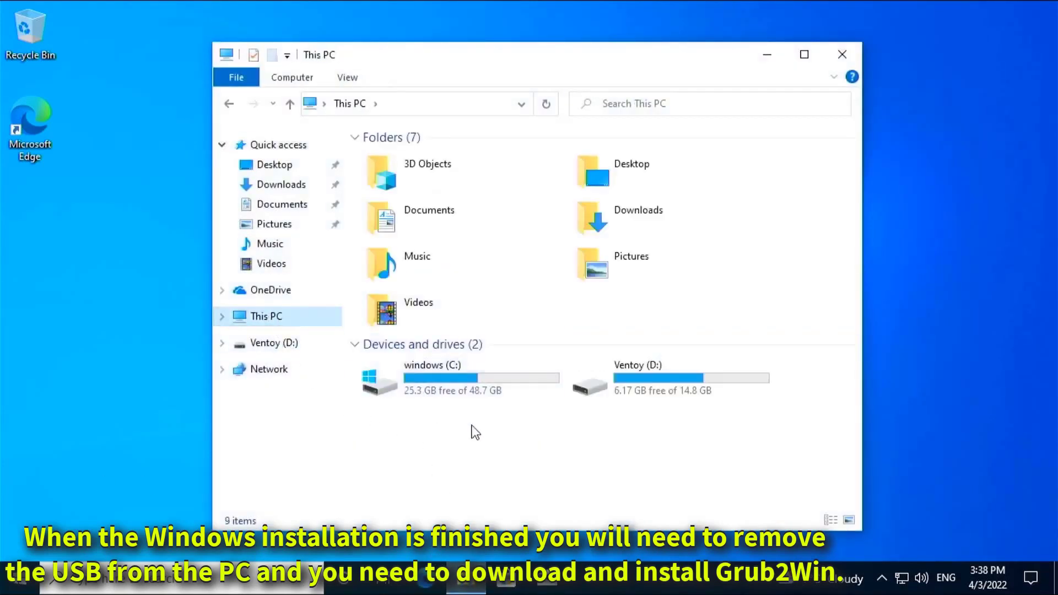
right_click(577, 383)
left_click(617, 262)
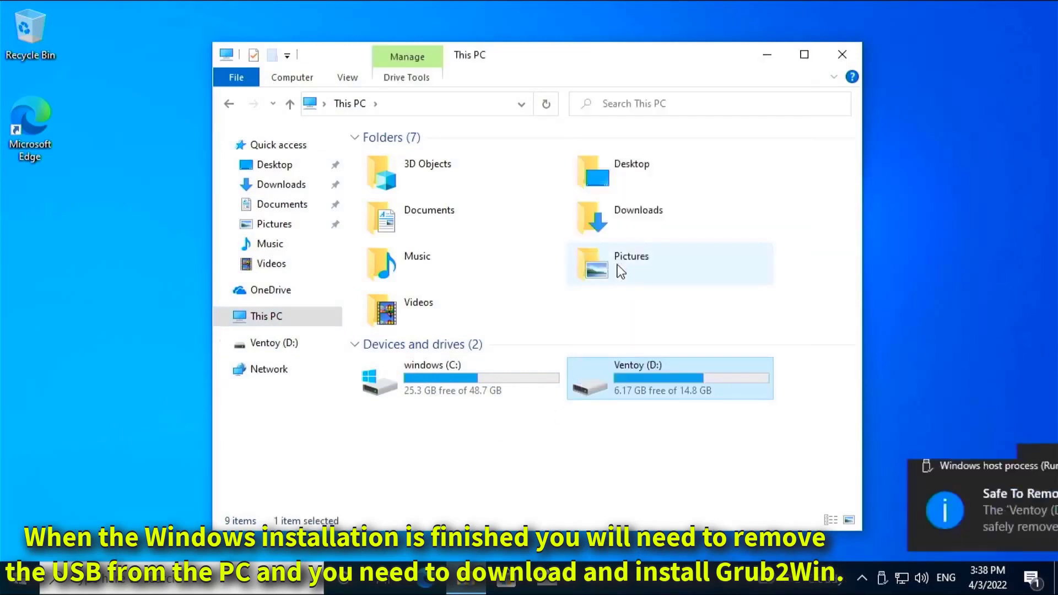
left_click(832, 61)
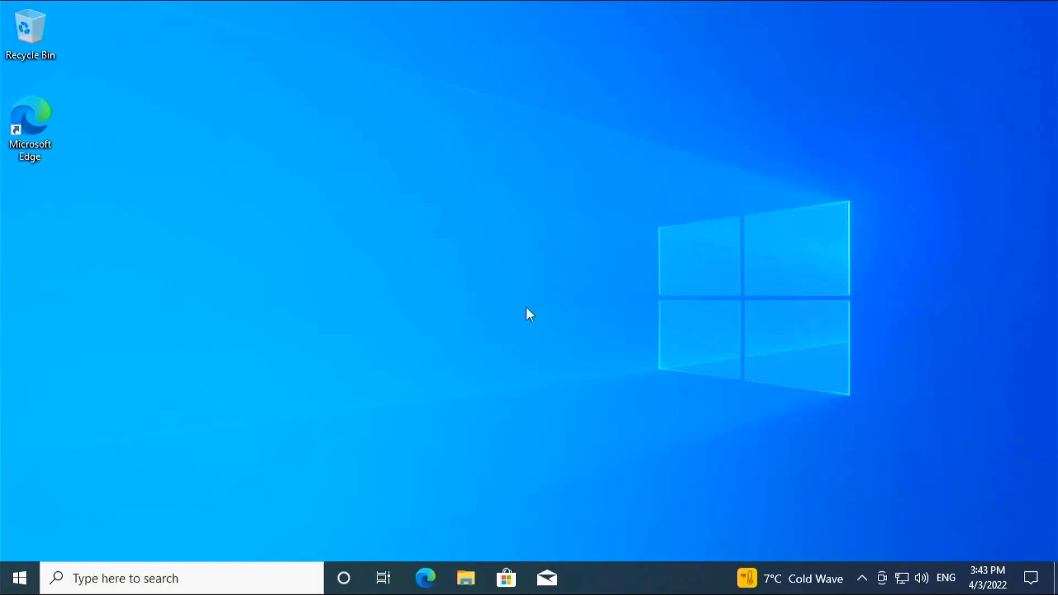
Step: Open Microsoft Edge, start without syncing data, confirm the browsing preferences and close the Welcome tab
double_click(45, 142)
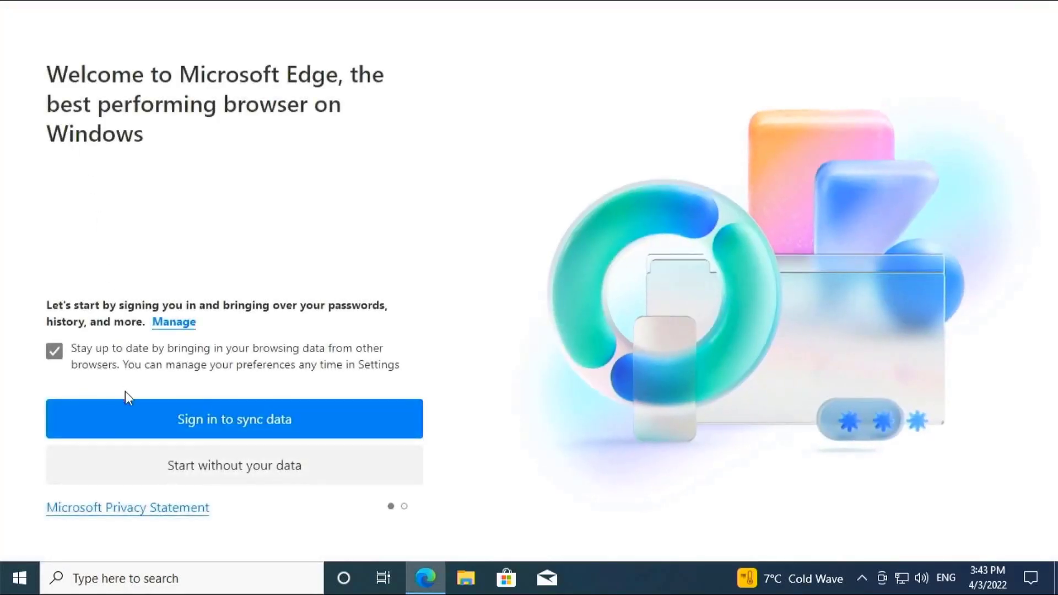
left_click(187, 470)
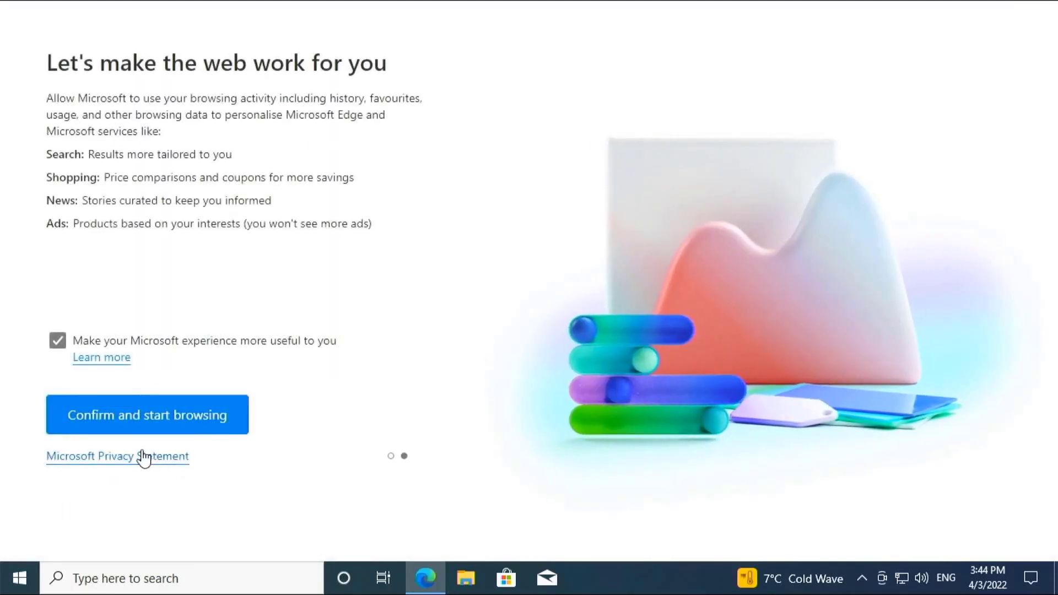
left_click(151, 432)
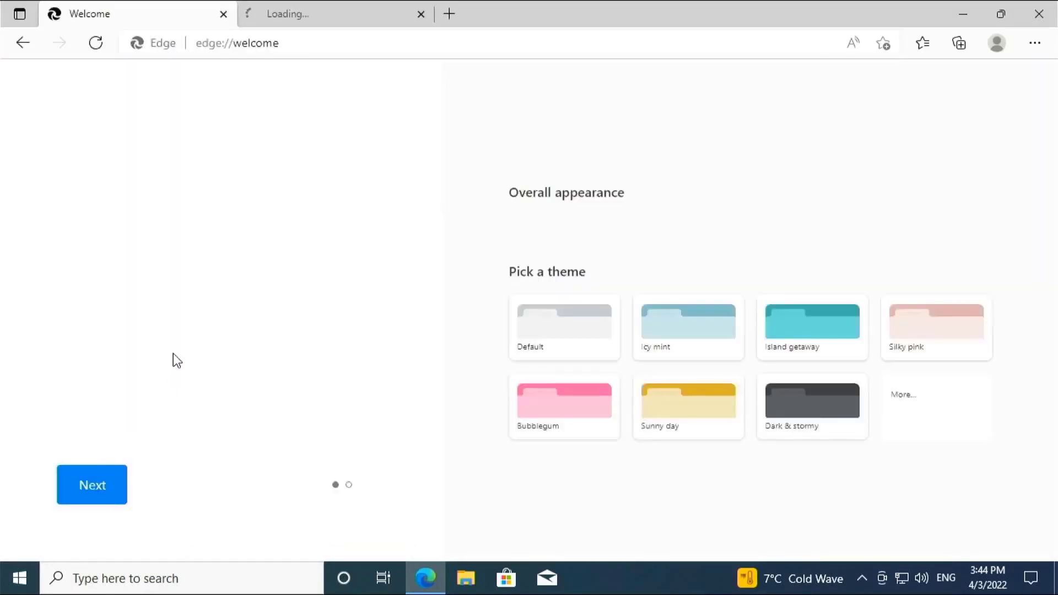
left_click(222, 15)
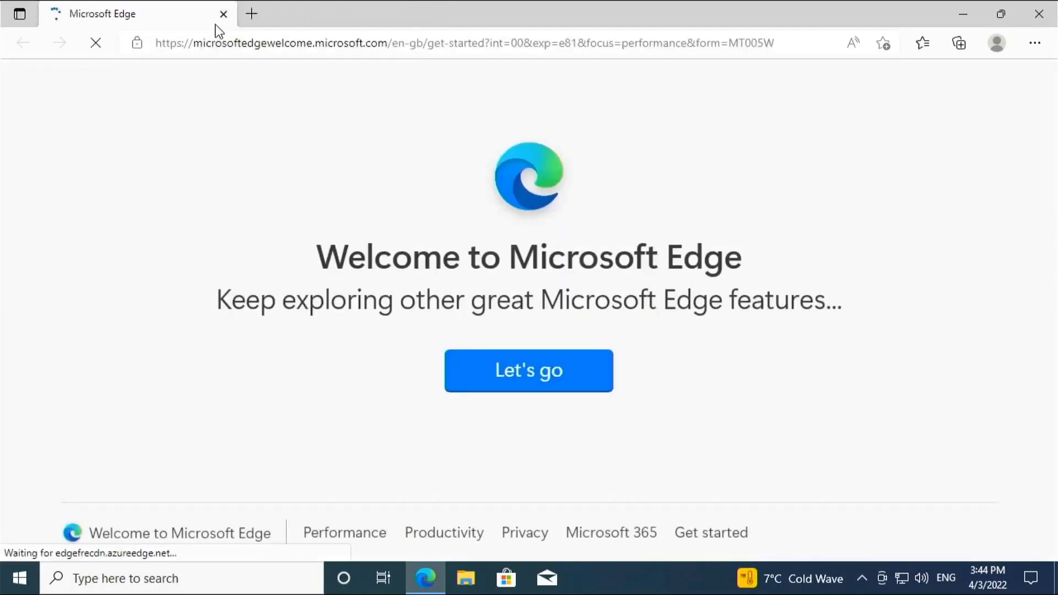
Step: Go to Google and search for "grub2win download"
left_click(216, 36)
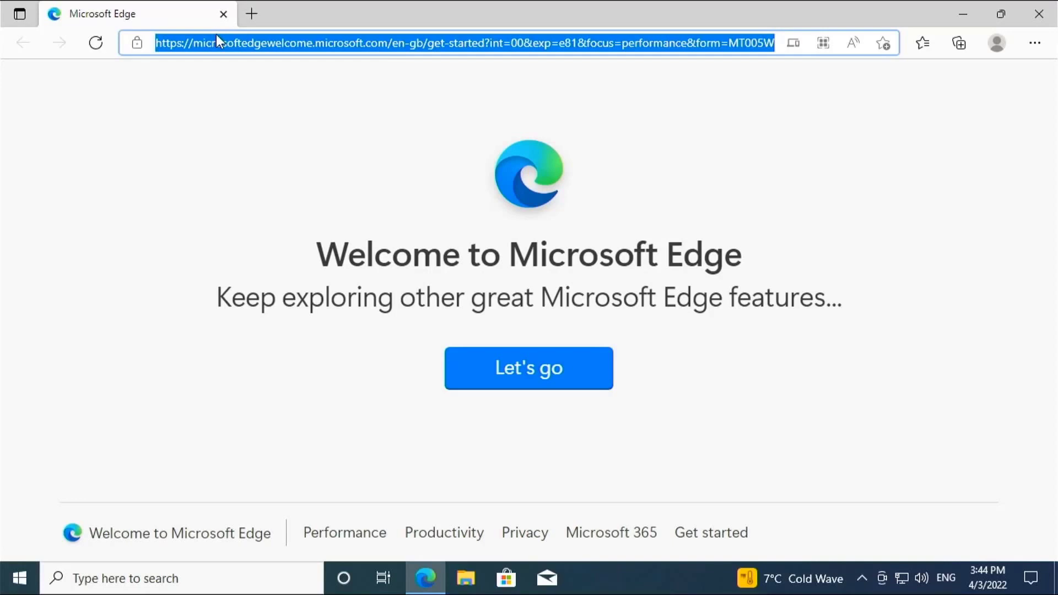
type("google")
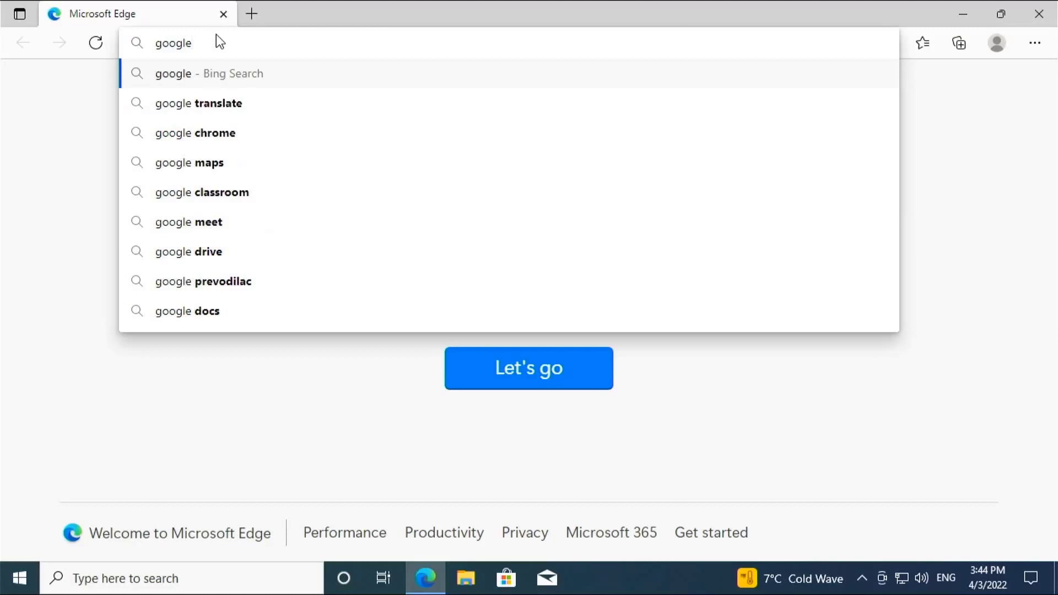
key("Return")
type("gr")
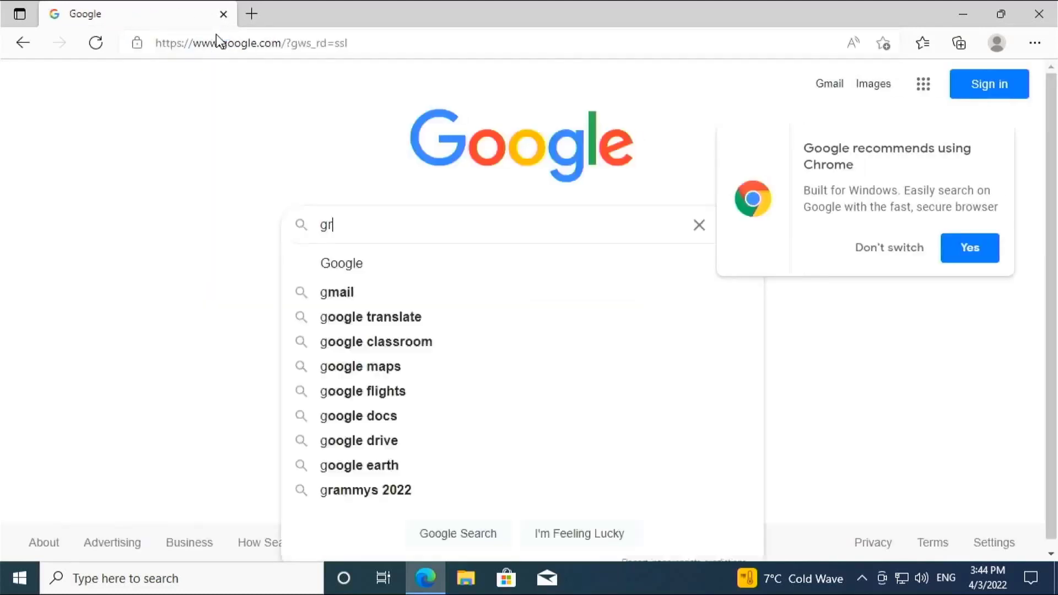
type("ub2win downl")
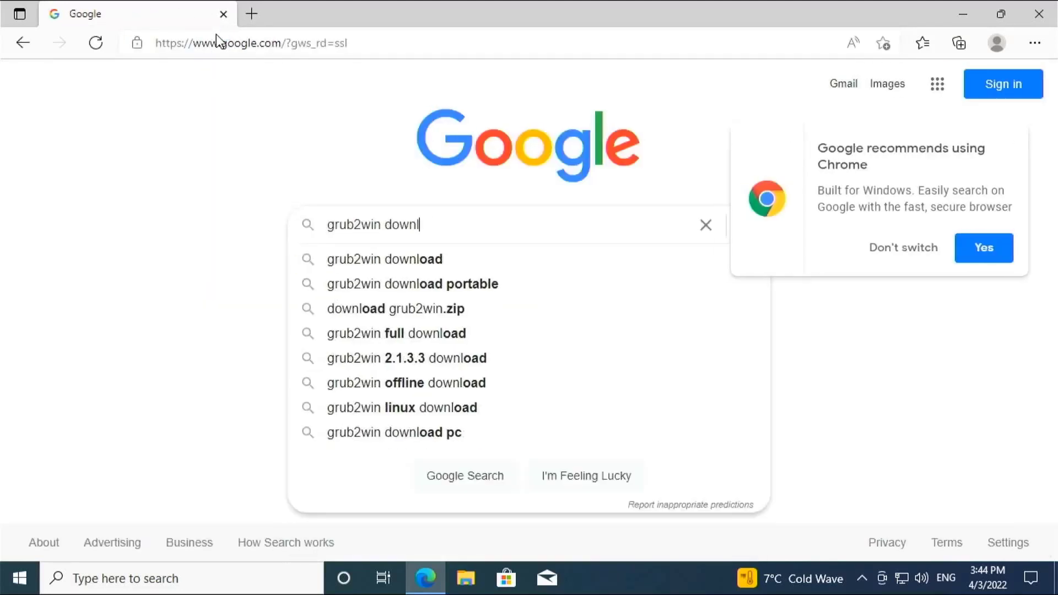
type("oad")
key("Return")
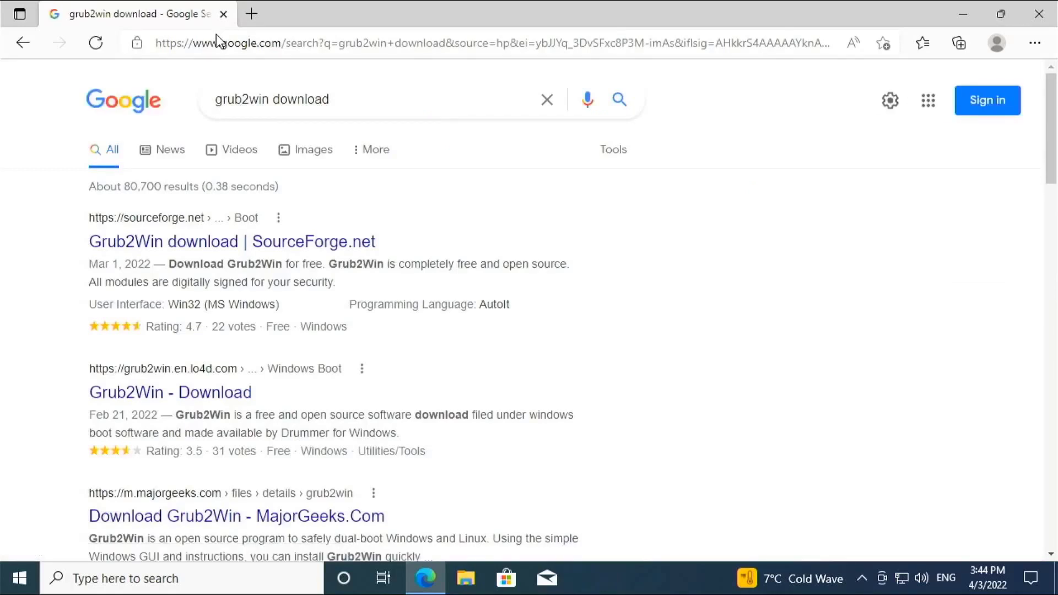
Step: Download grub2win.zip from the SourceForge Grub2Win project page and open the archive
left_click(279, 243)
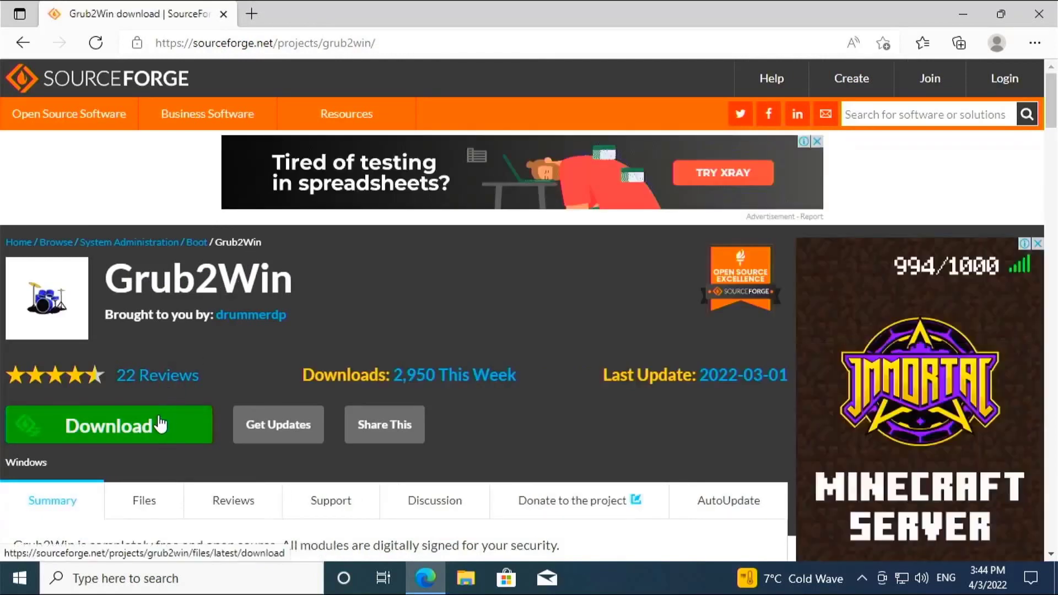
left_click(160, 425)
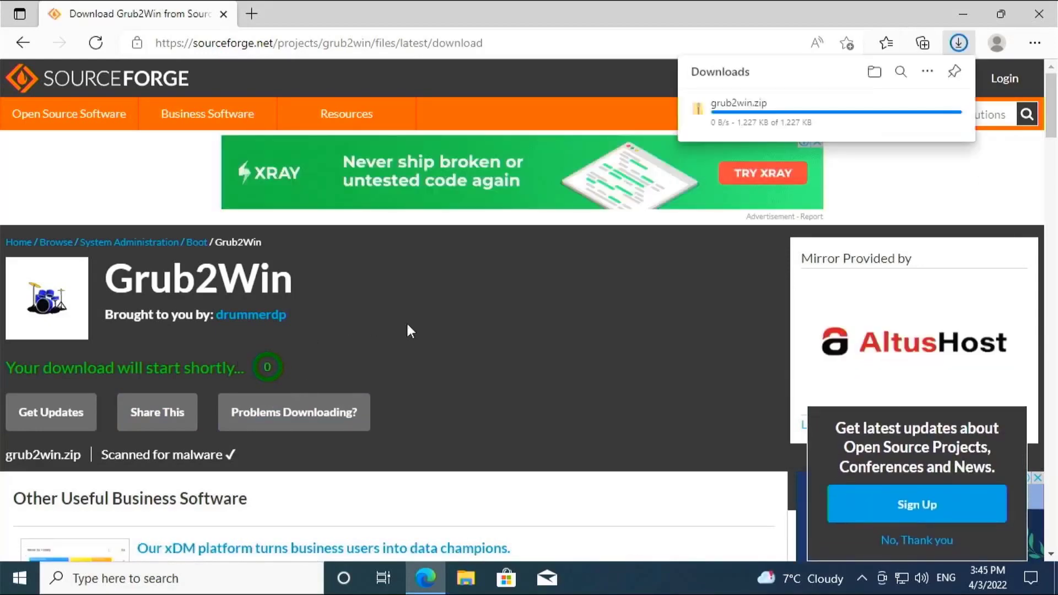
left_click(727, 115)
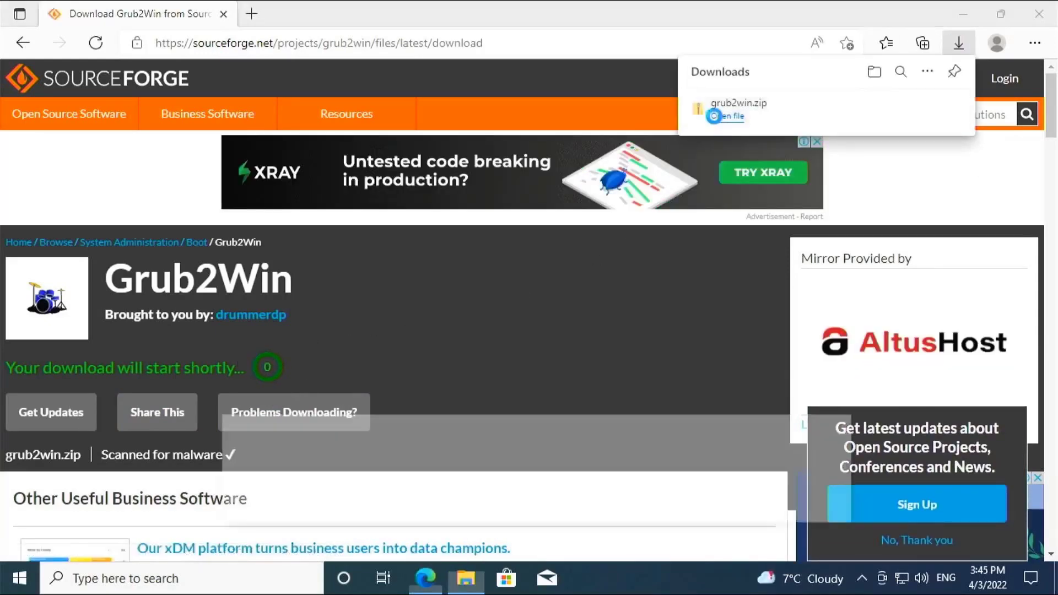
Step: Run setup from the archive with administrator permission, accept downloading the Grub2Win modules and minimise the other windows
double_click(395, 156)
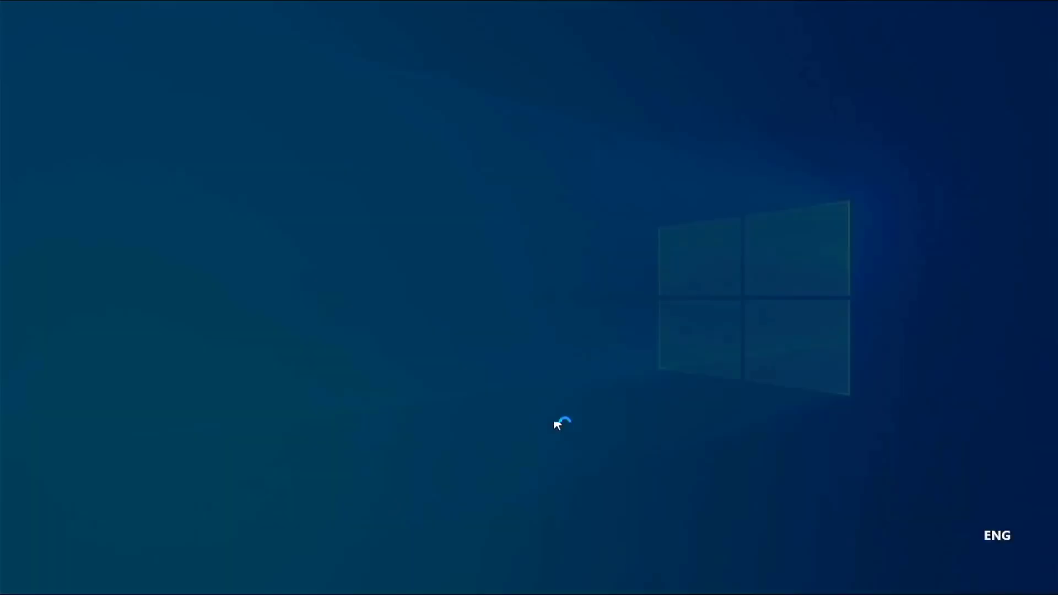
left_click(491, 400)
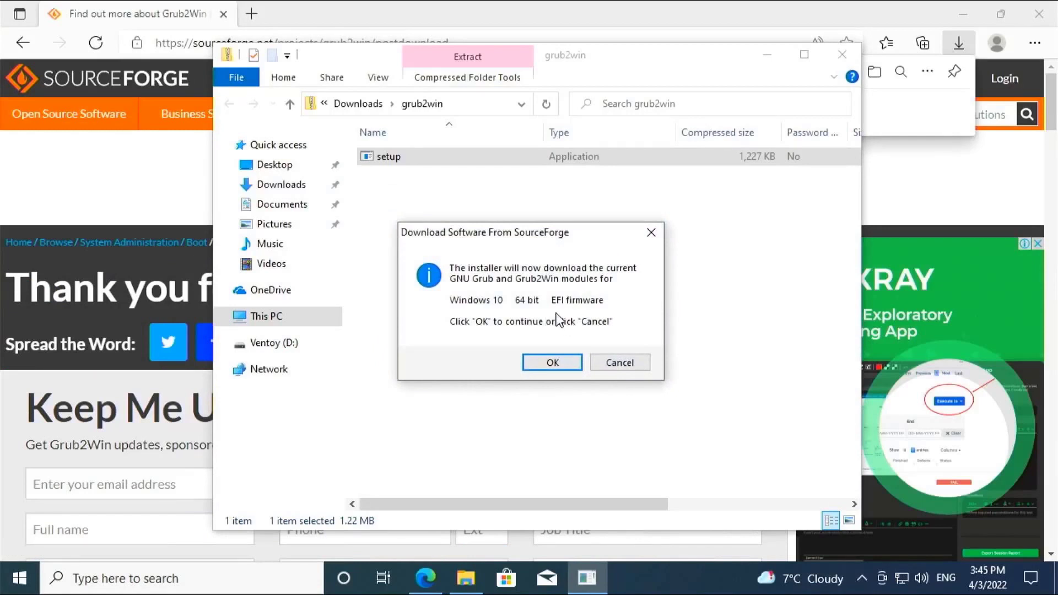
left_click(550, 362)
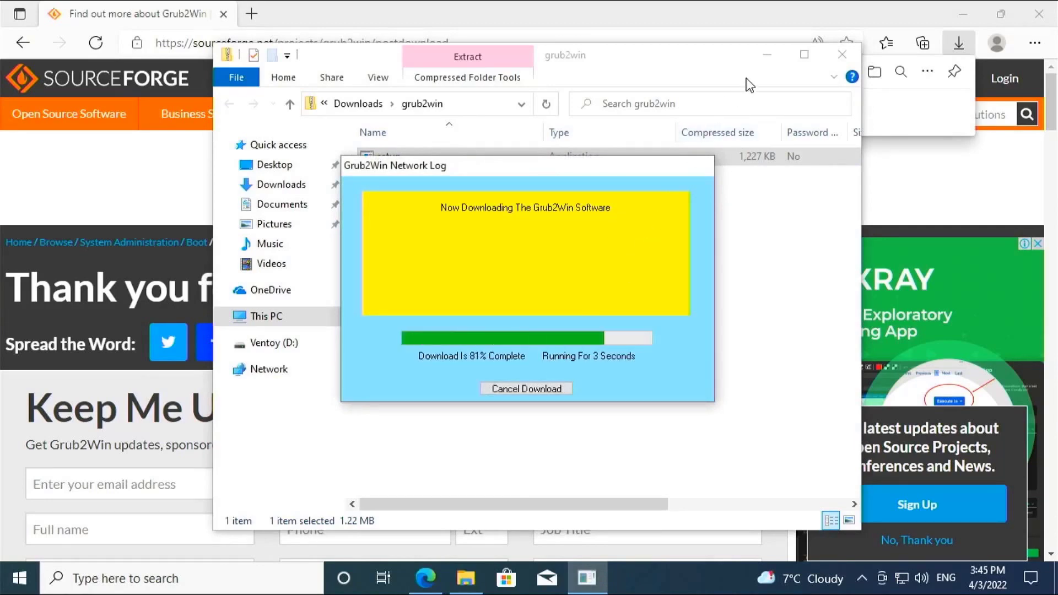
left_click(767, 55)
left_click(955, 2)
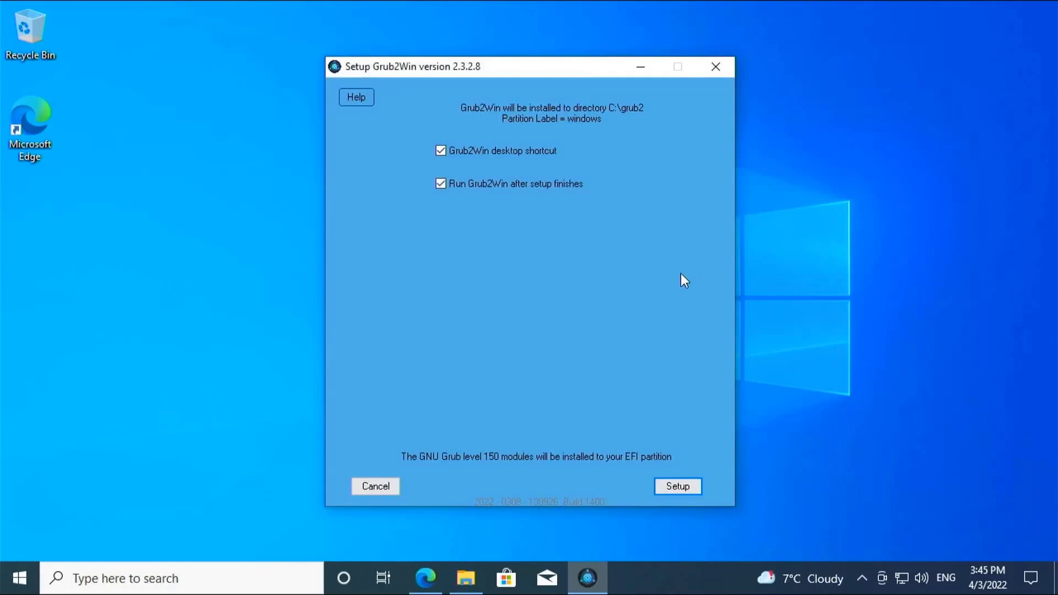
Step: Install Grub2Win with the desktop shortcut and run-after-setup options enabled, and close the setup program
left_click(680, 486)
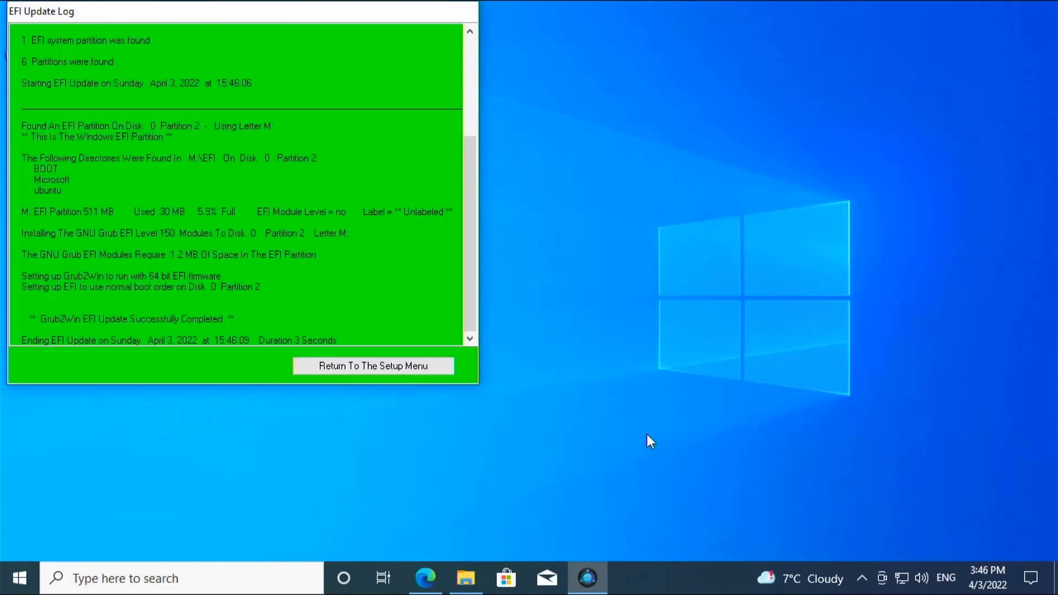
left_click(426, 363)
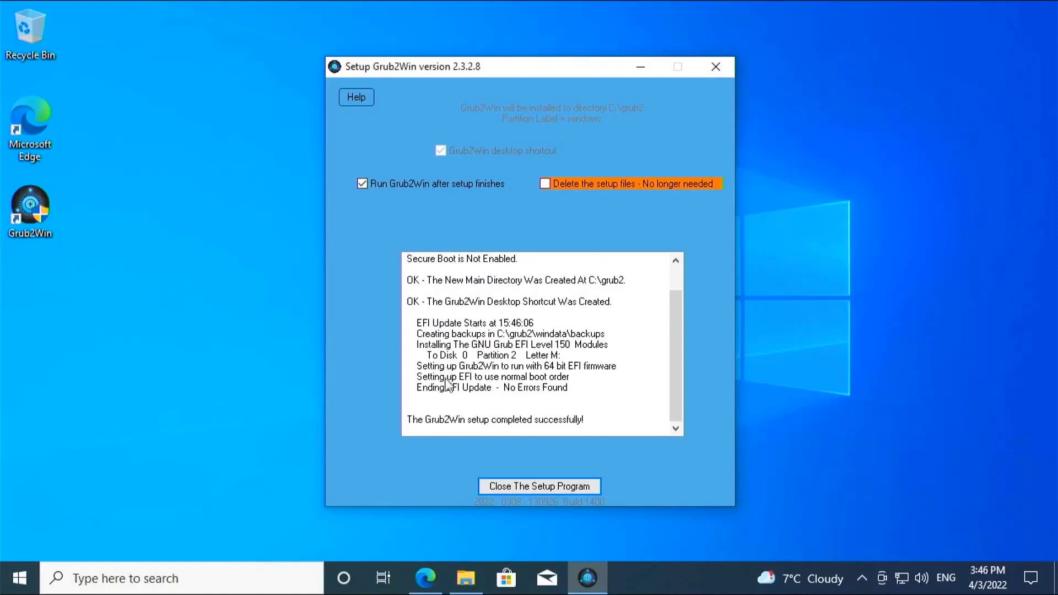
left_click(498, 480)
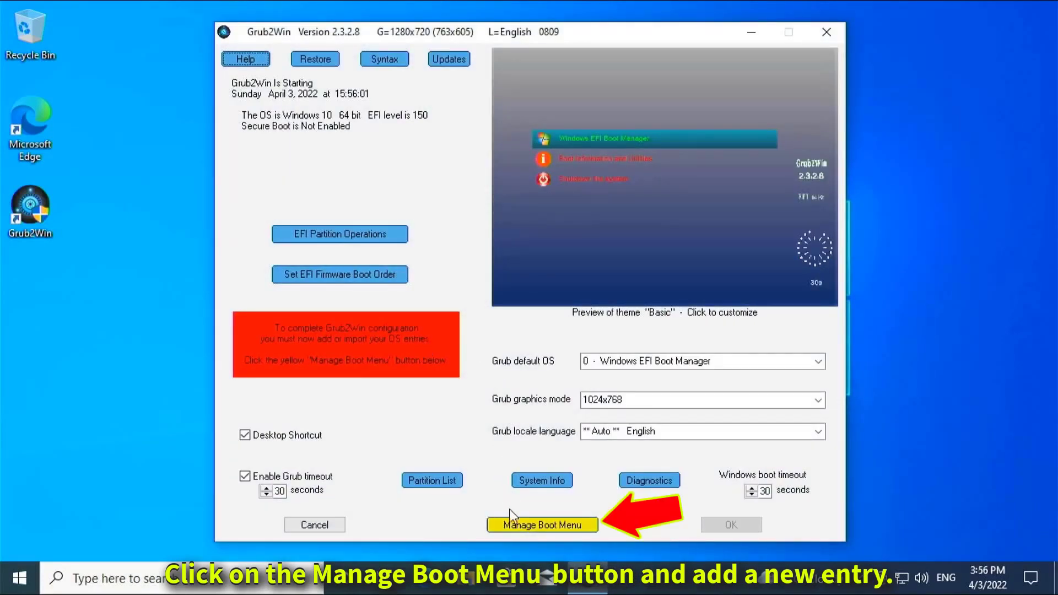
Step: Add a boot menu entry of type ubuntu in Grub2Win with Disk 0 Partition 3 (63 GB) as its root partition
left_click(518, 523)
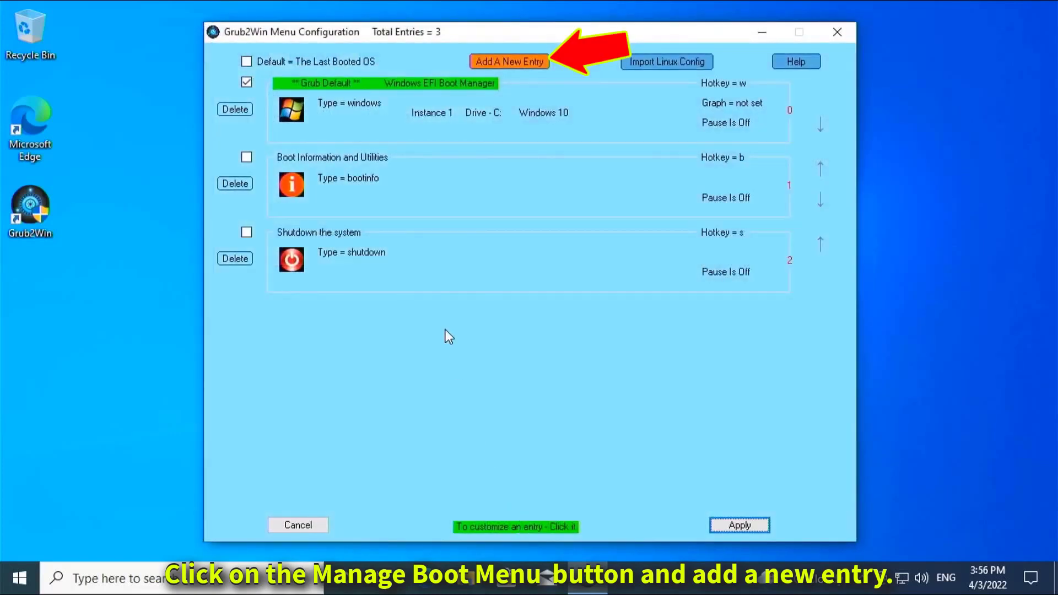
left_click(506, 62)
left_click(371, 144)
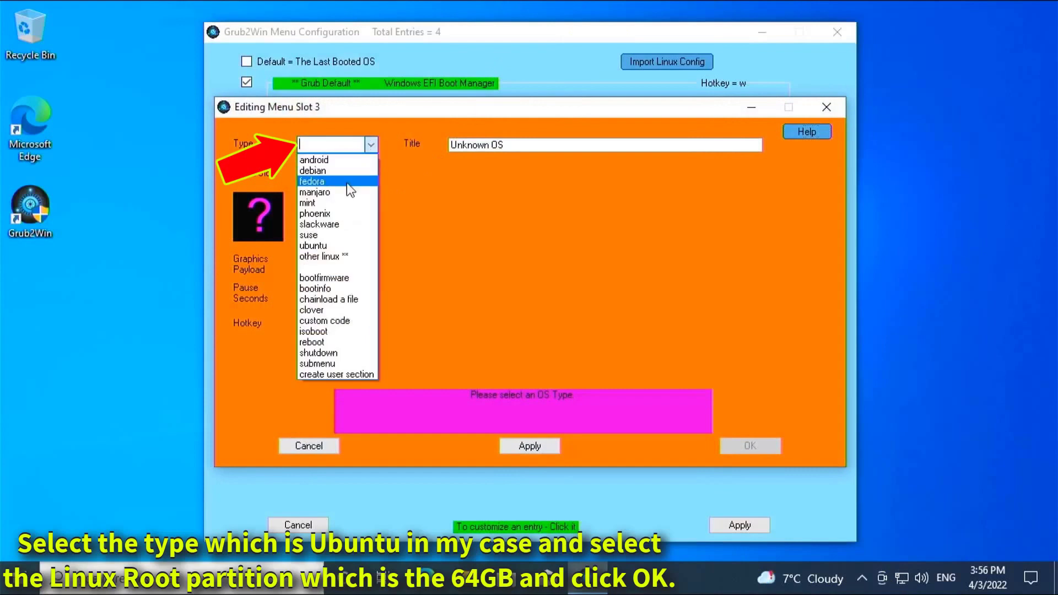
left_click(336, 245)
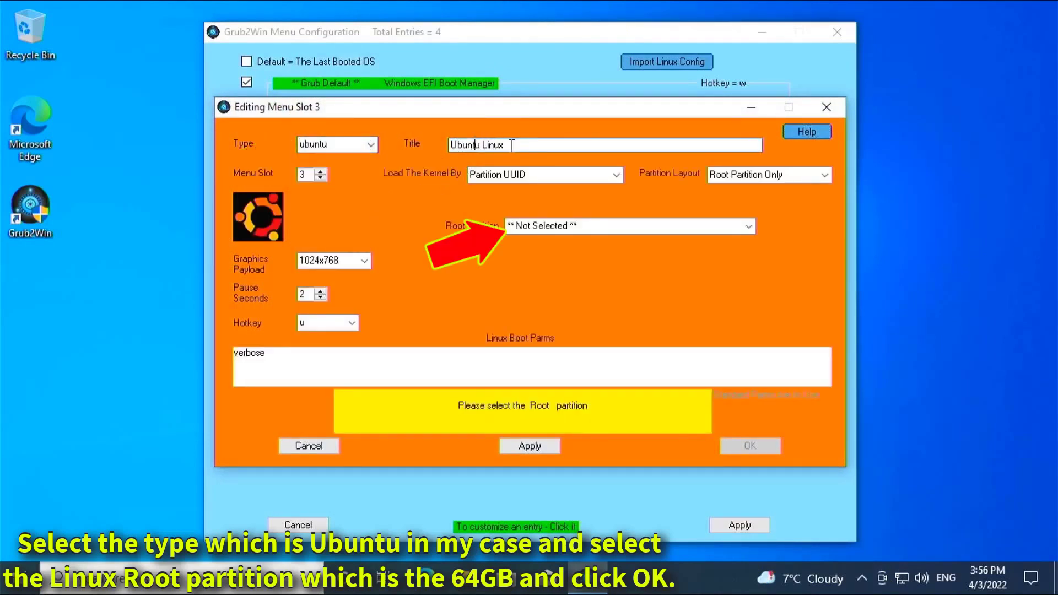
left_click(652, 226)
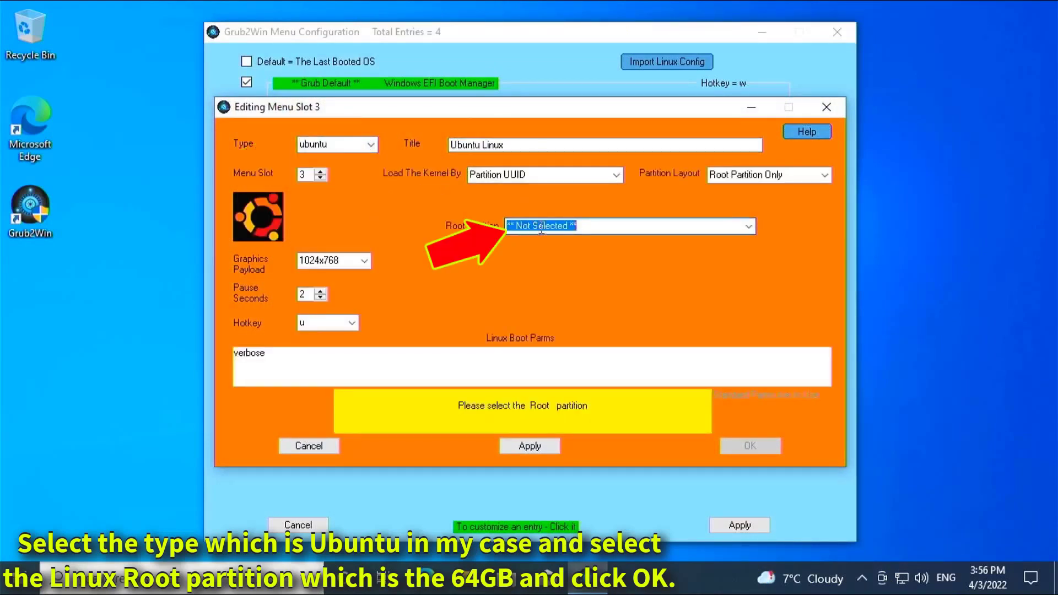
left_click(749, 227)
left_click(685, 264)
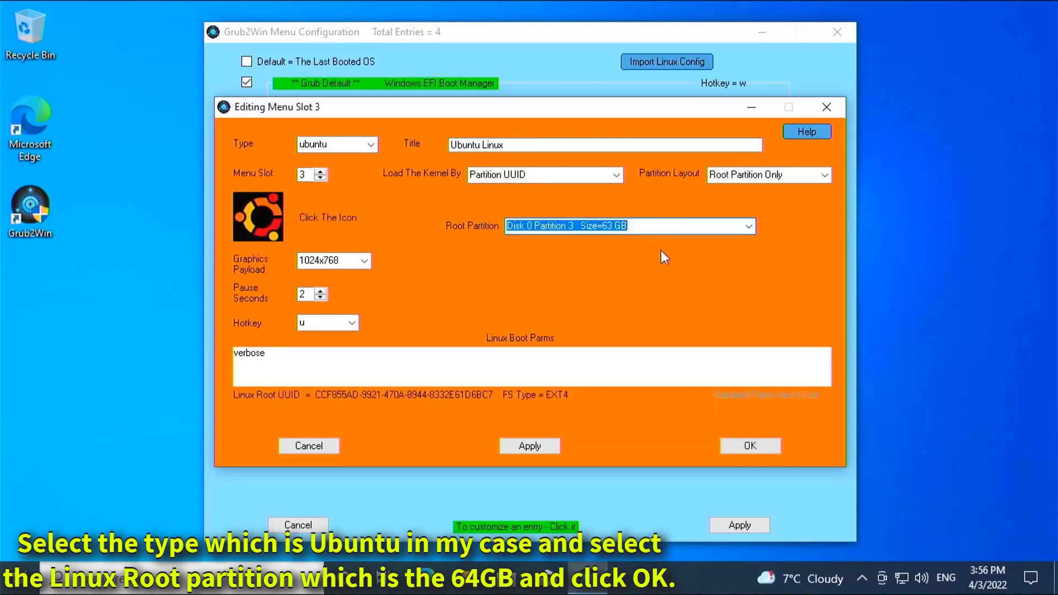
Step: Set the Ubuntu entry's graphics payload to 1280x720 and save the entry
left_click(365, 260)
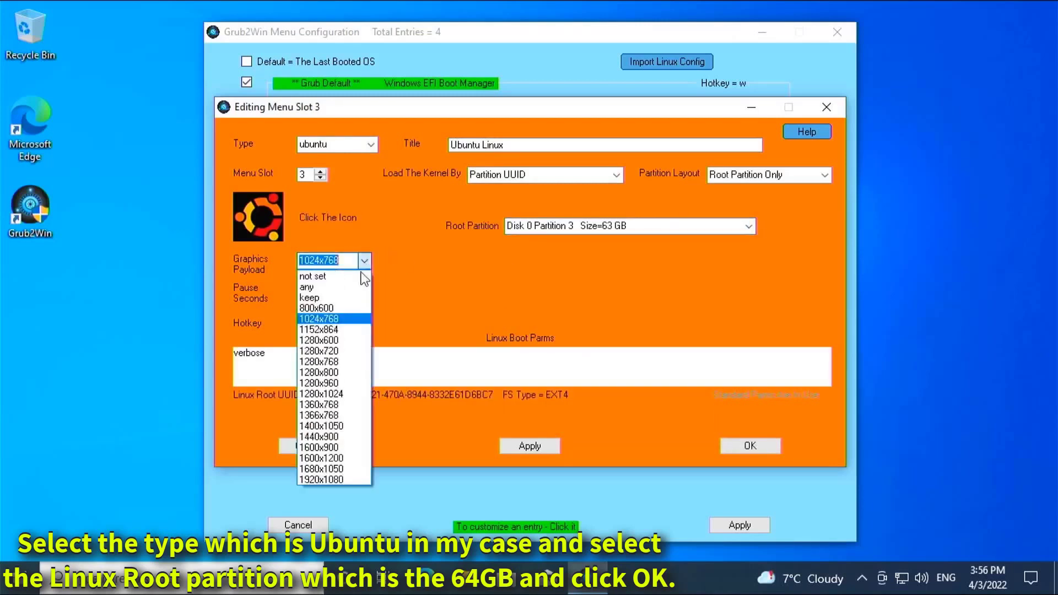
left_click(353, 352)
left_click(507, 446)
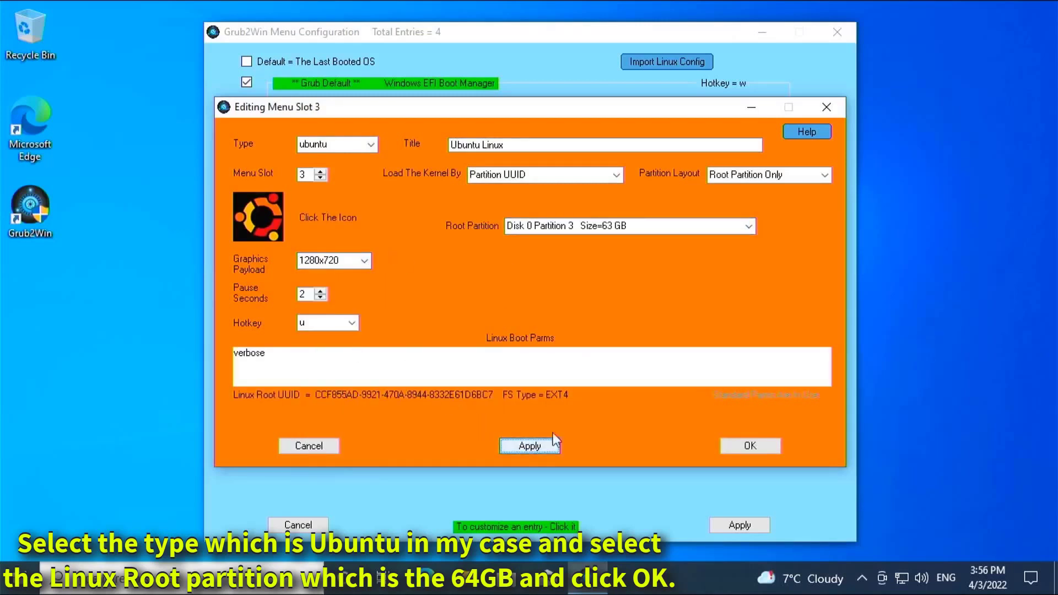
left_click(736, 444)
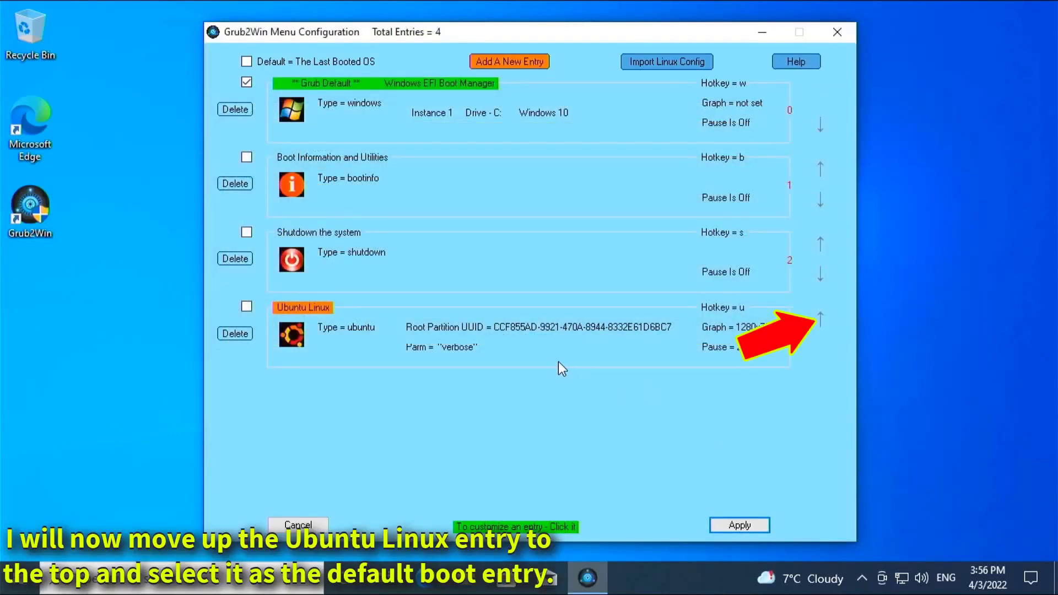
Step: Move the Ubuntu Linux entry up to second place, make it the Grub default and apply the menu configuration
left_click(821, 319)
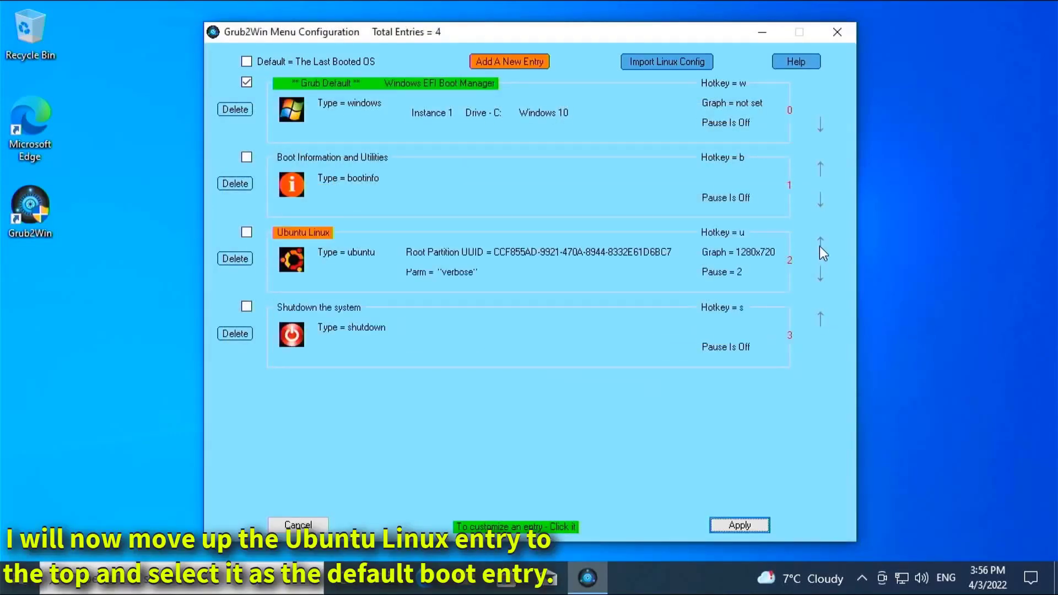
left_click(821, 243)
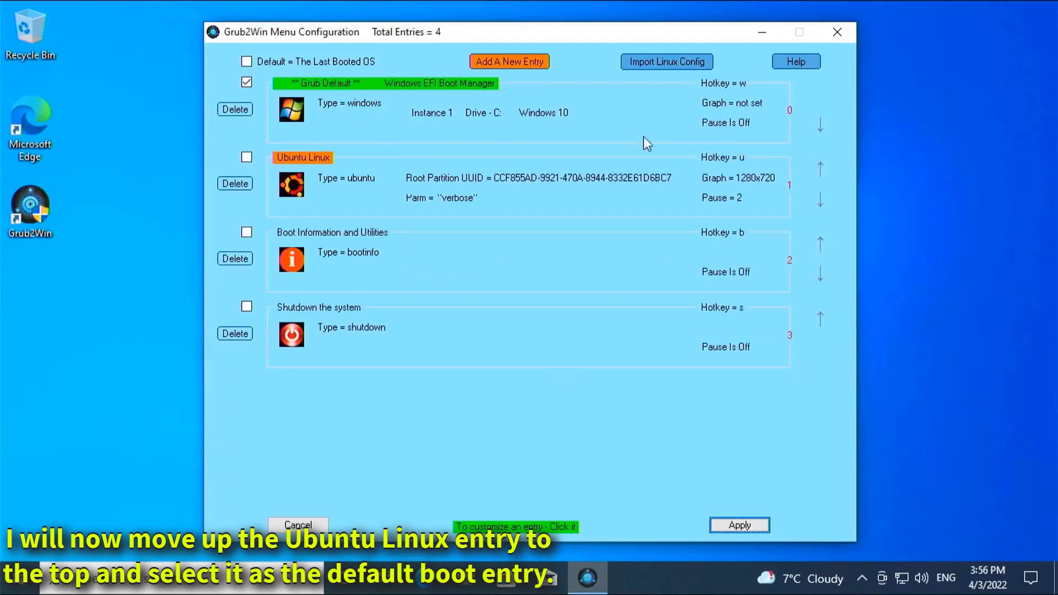
left_click(252, 159)
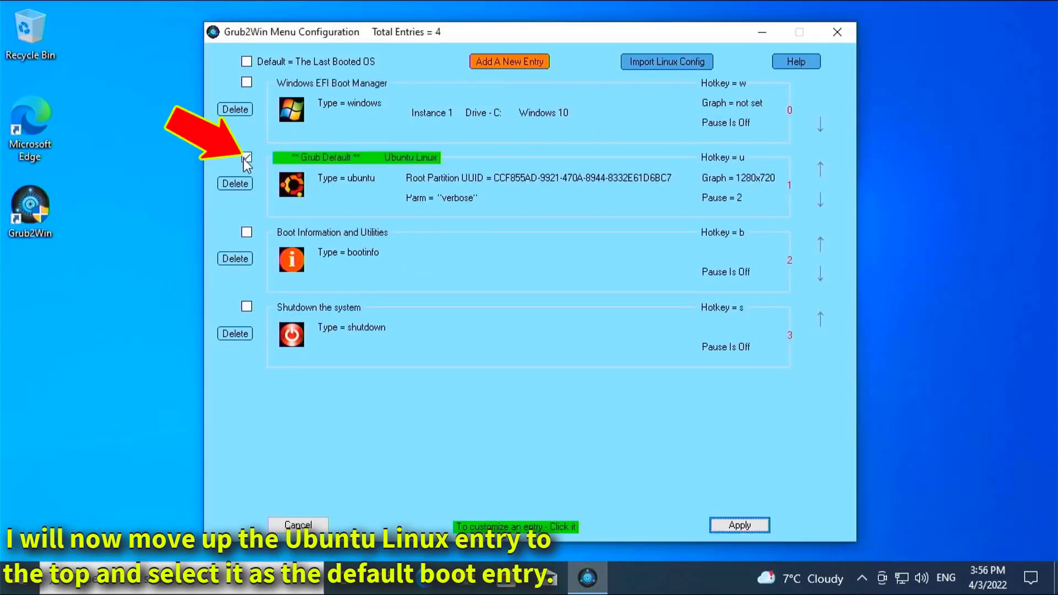
left_click(725, 520)
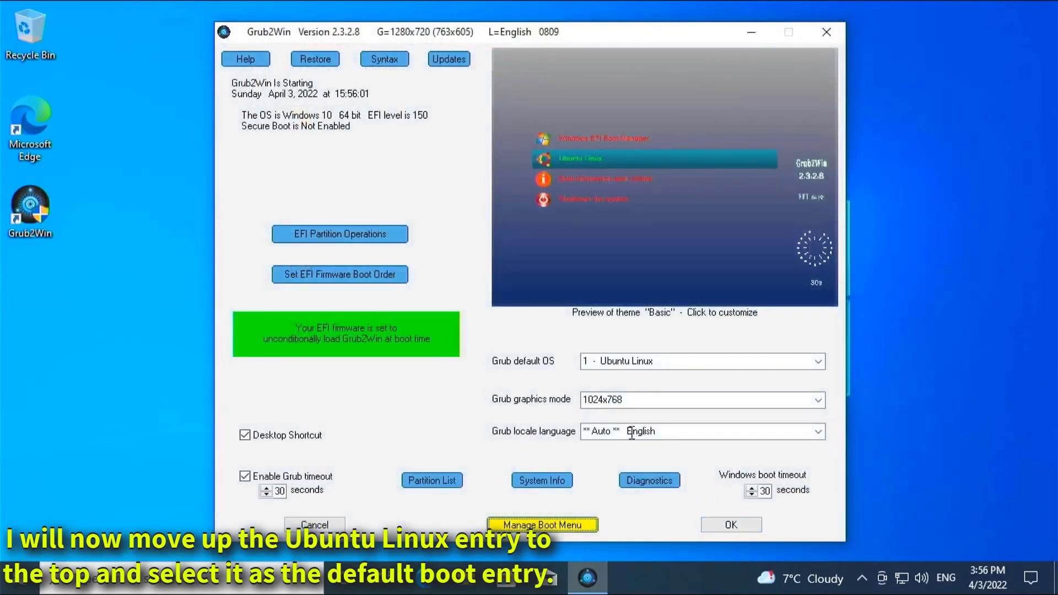
Step: Set the Grub graphics mode to 1280x720, save the Grub2Win configuration and close the run summary
left_click(812, 403)
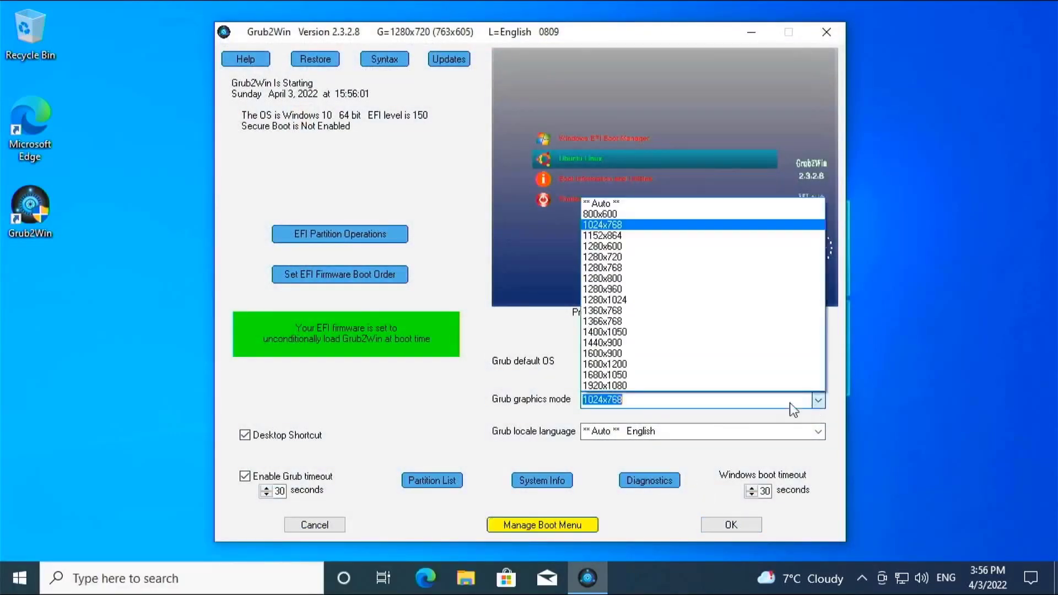
left_click(695, 261)
left_click(750, 520)
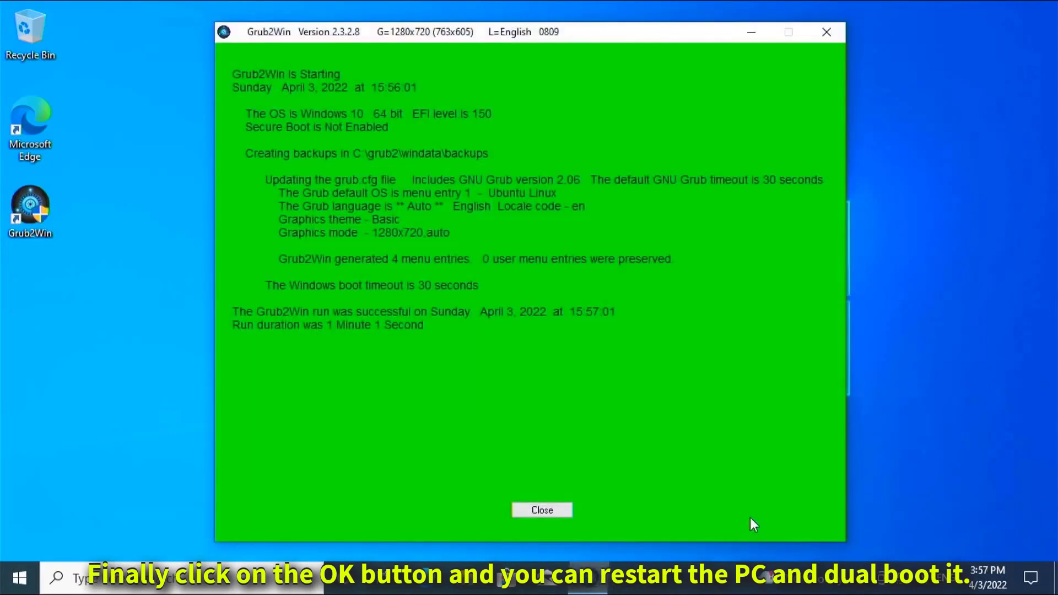
left_click(558, 513)
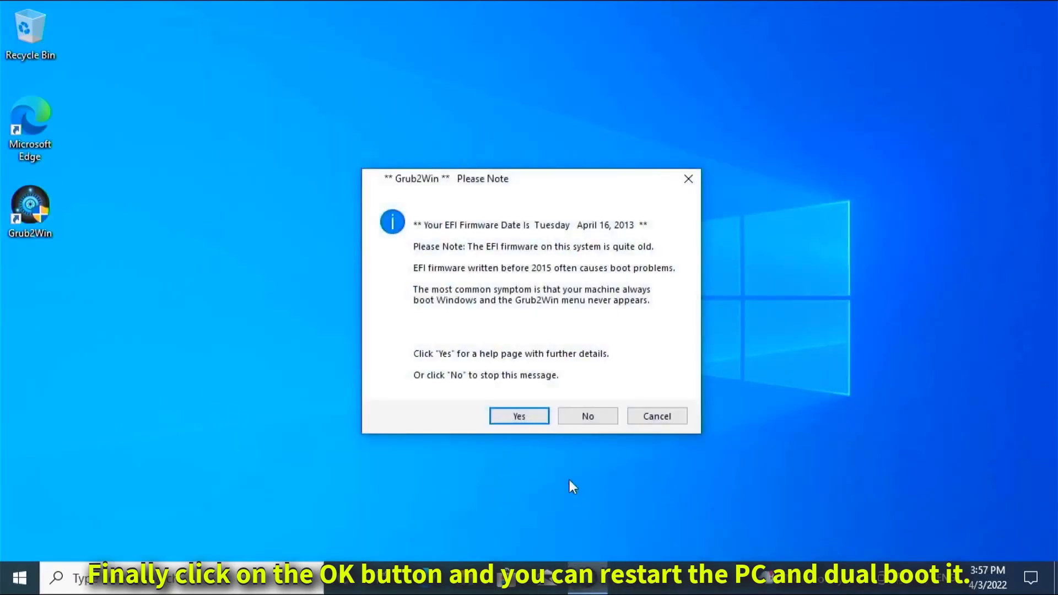
Step: Read the EFI Firmware Issues help page through its suggested actions for old firmware, and close the manual
left_click(511, 415)
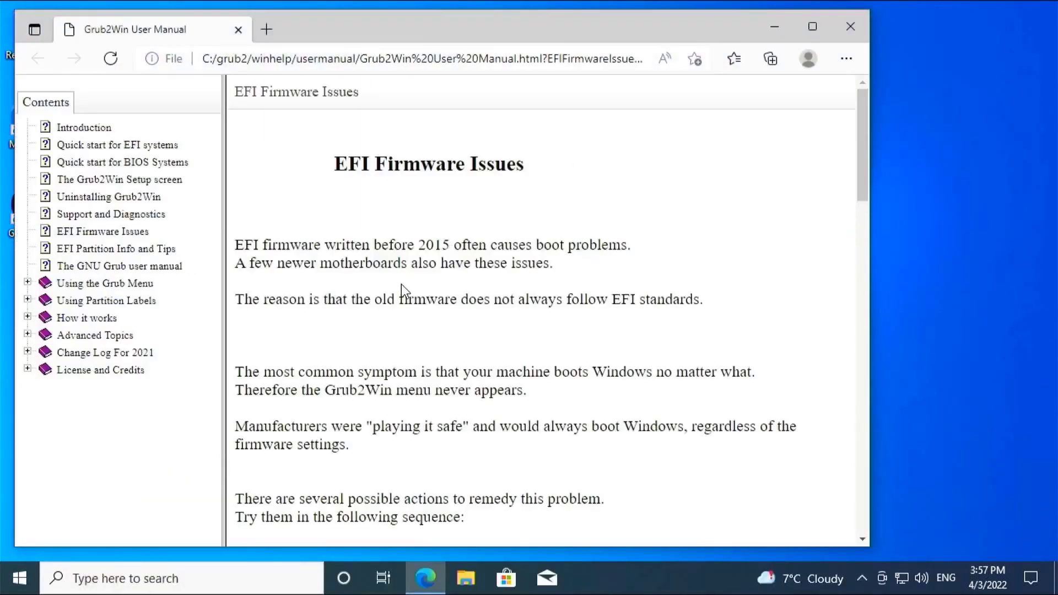
scroll(401, 283, "down", 3)
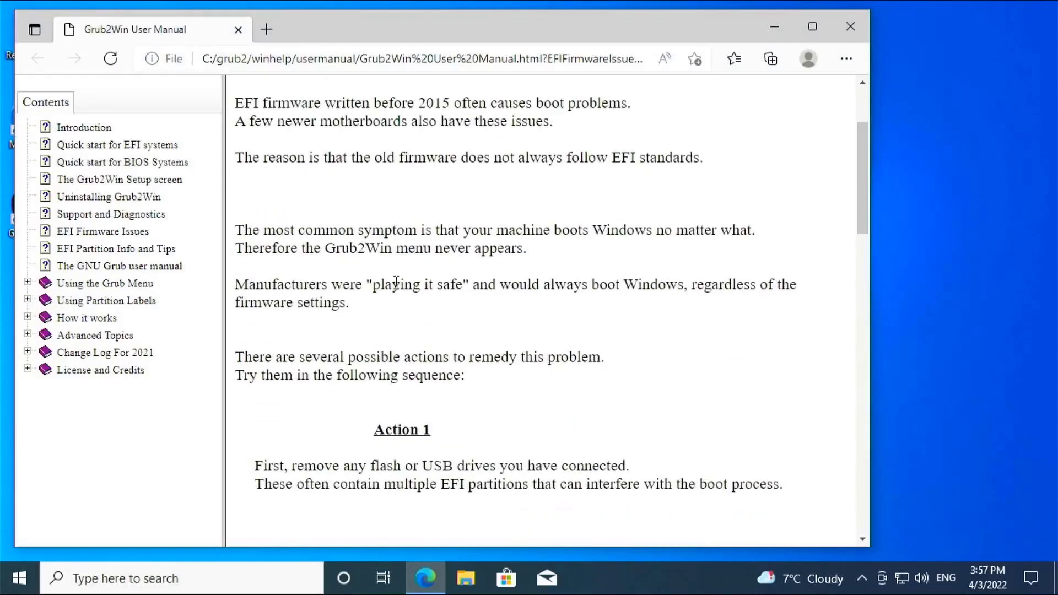
scroll(396, 277, "down", 1)
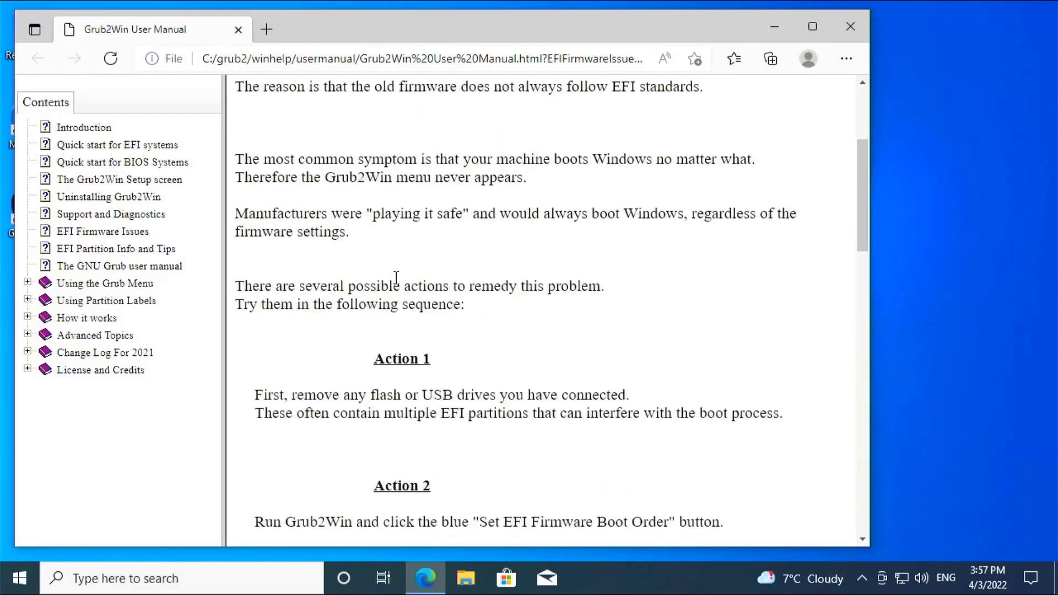
scroll(397, 277, "down", 1)
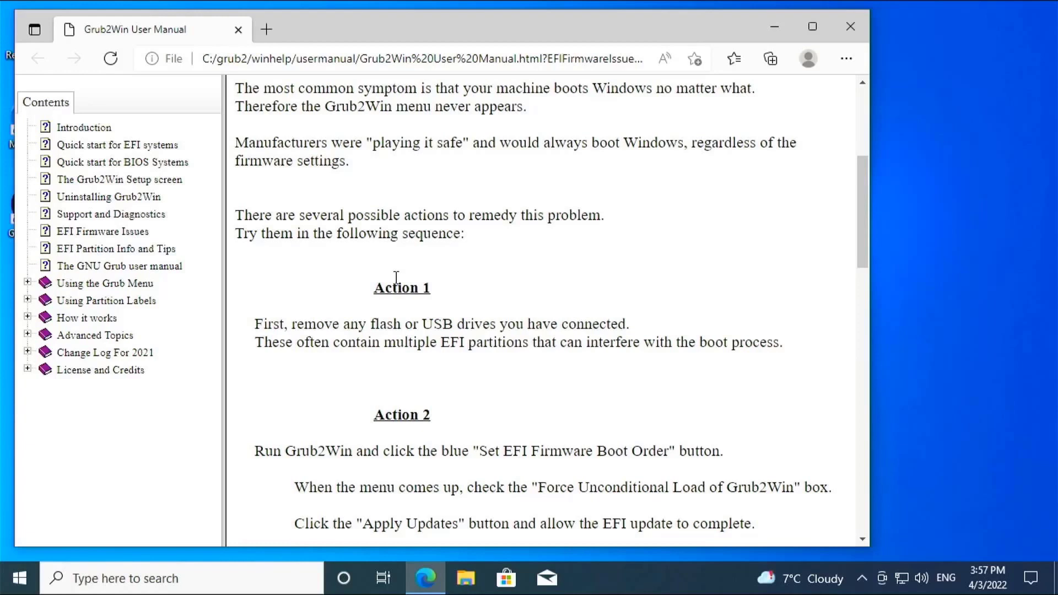
scroll(396, 277, "down", 1)
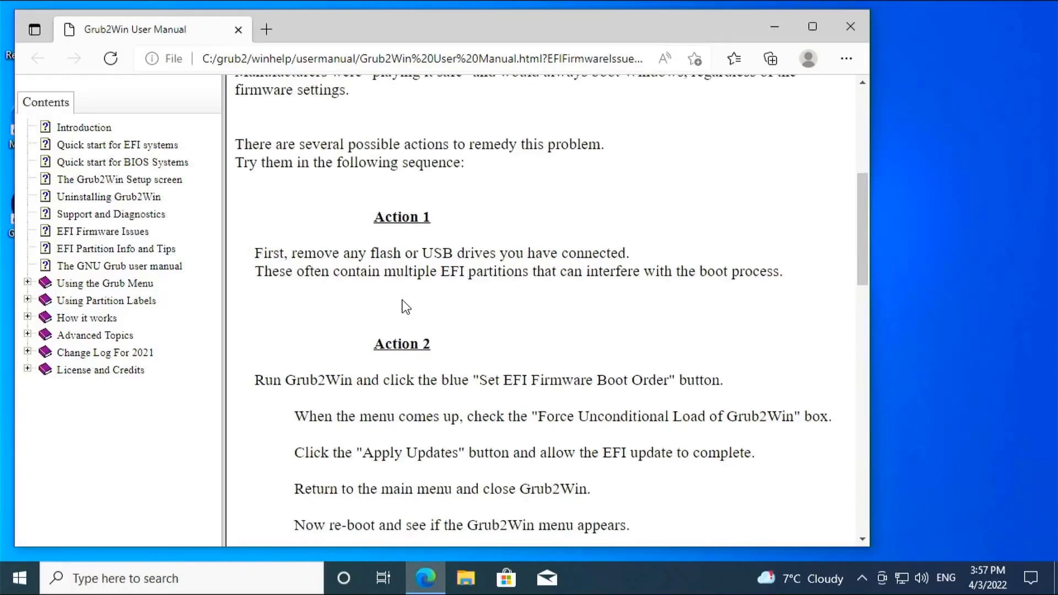
scroll(406, 307, "down", 3)
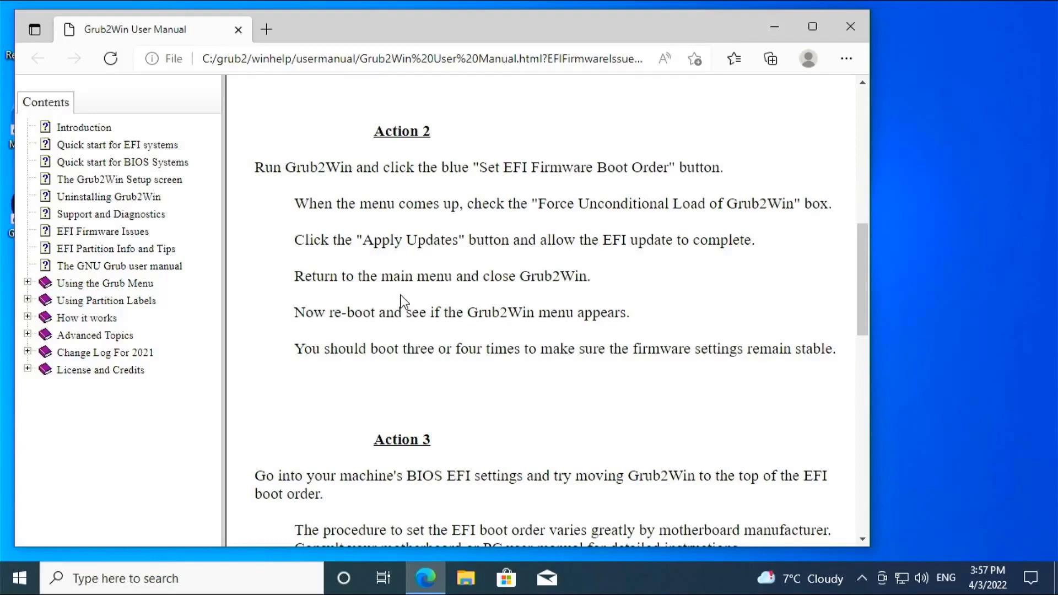
scroll(404, 302, "down", 2)
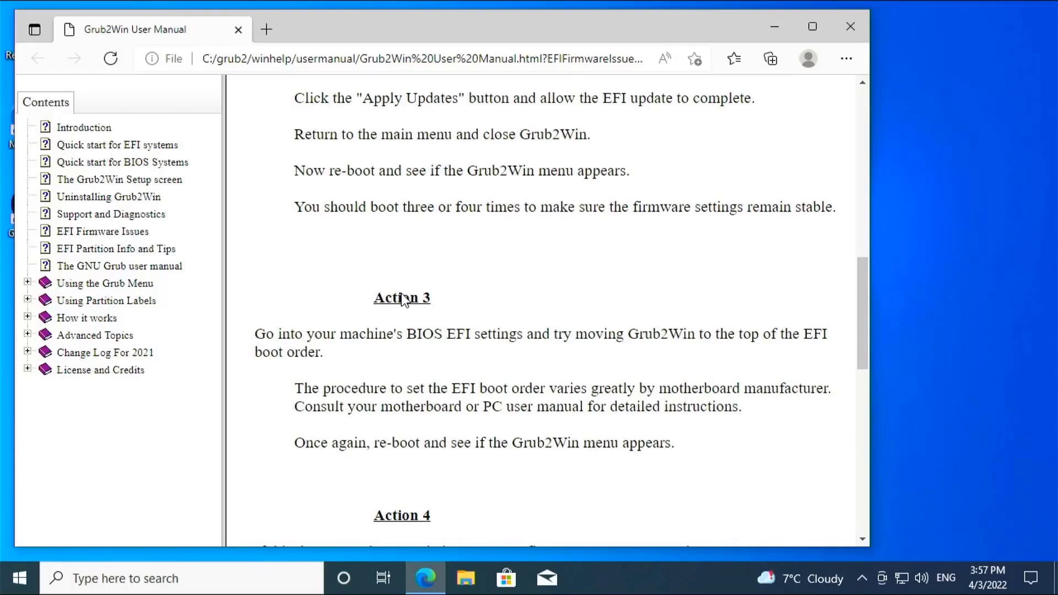
scroll(404, 300, "down", 3)
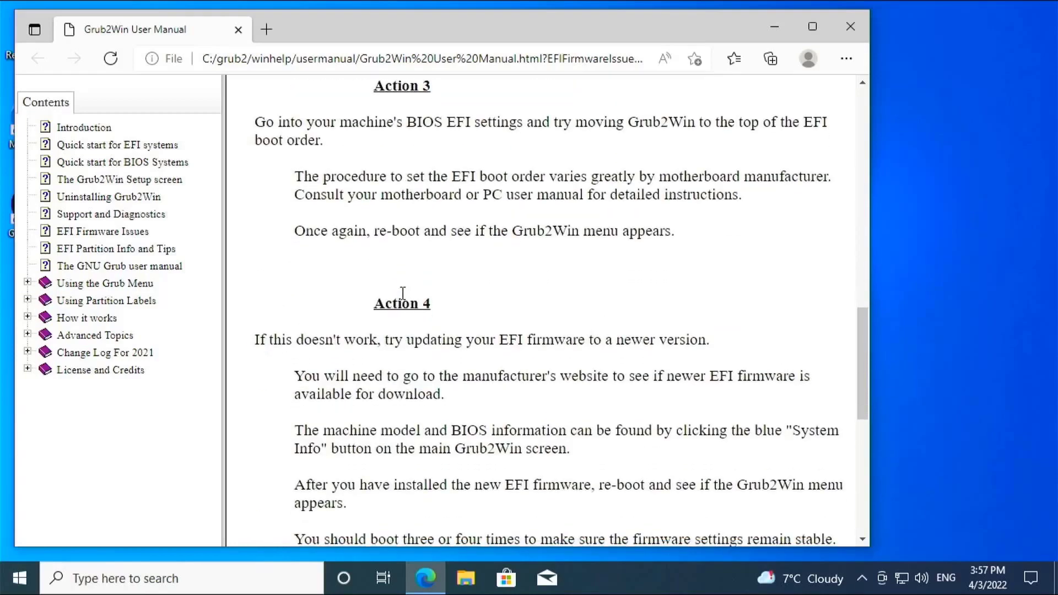
scroll(403, 294, "down", 4)
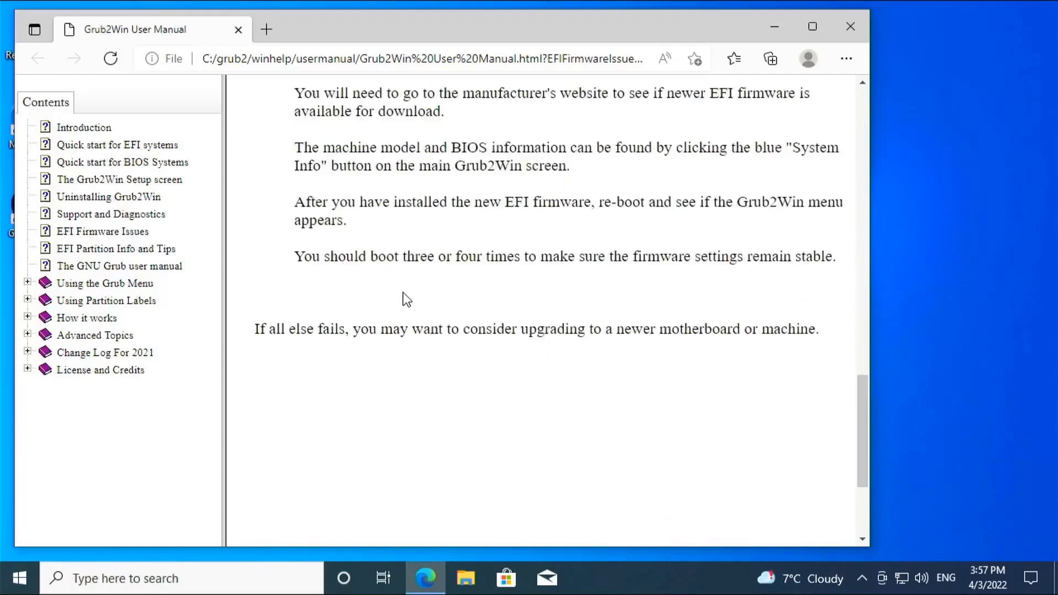
scroll(403, 294, "up", 1)
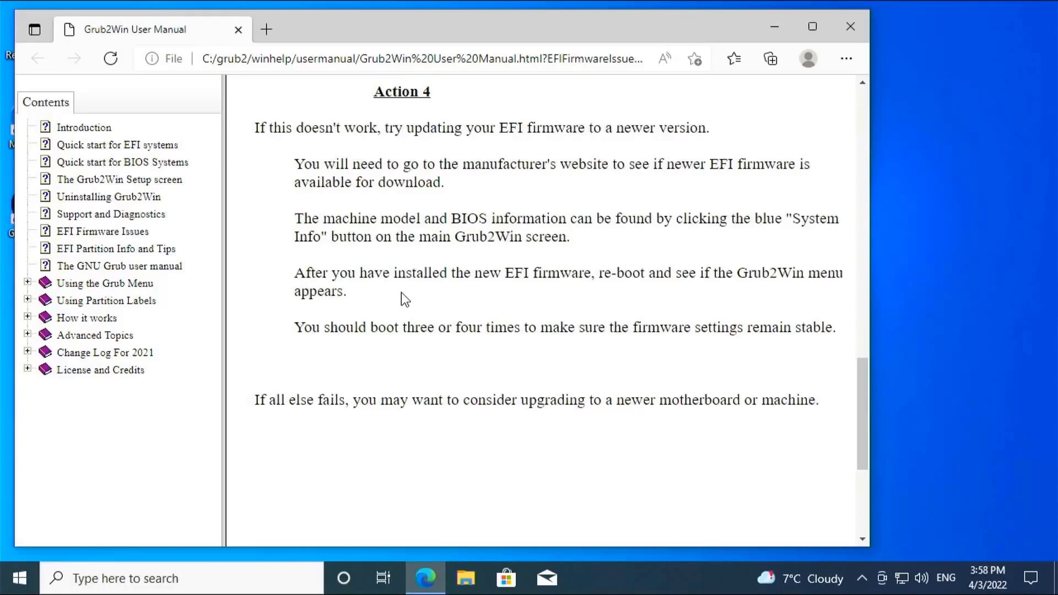
scroll(405, 299, "down", 5)
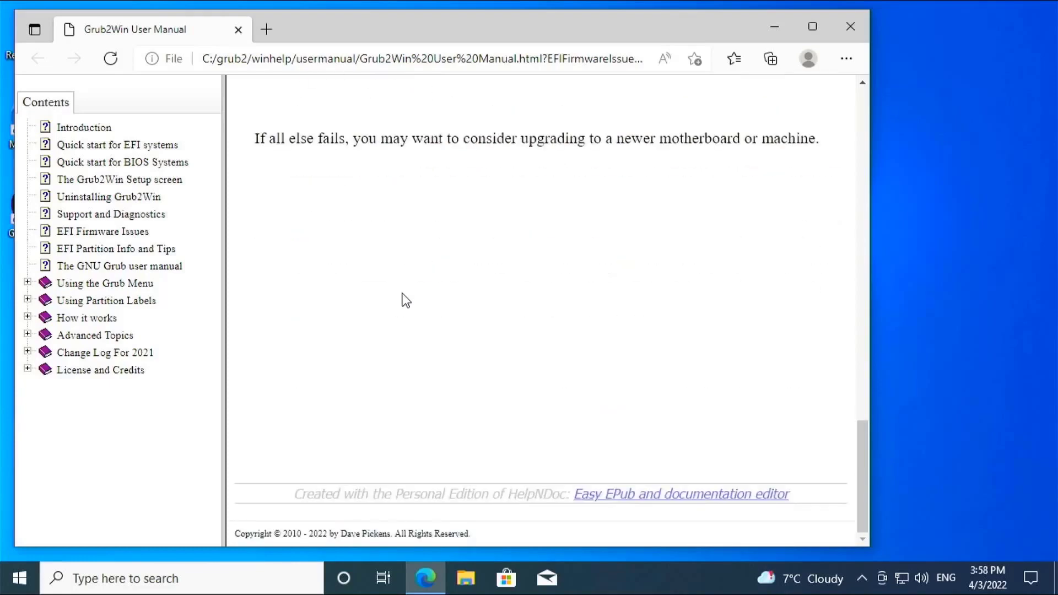
left_click(850, 27)
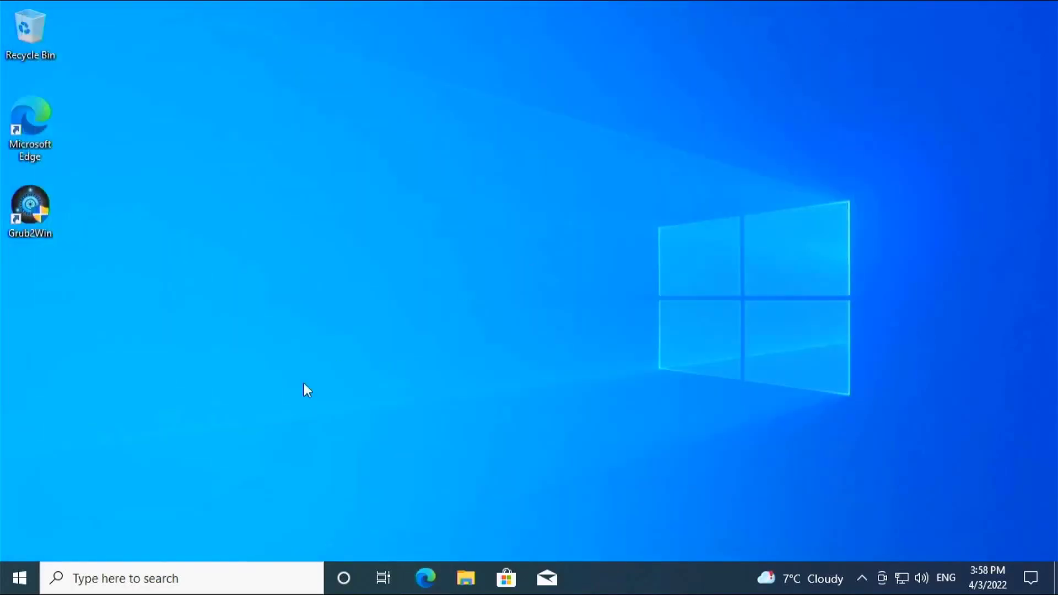
Step: Restart Windows and boot Ubuntu Linux from the Grub2Win boot menu
left_click(19, 578)
left_click(12, 547)
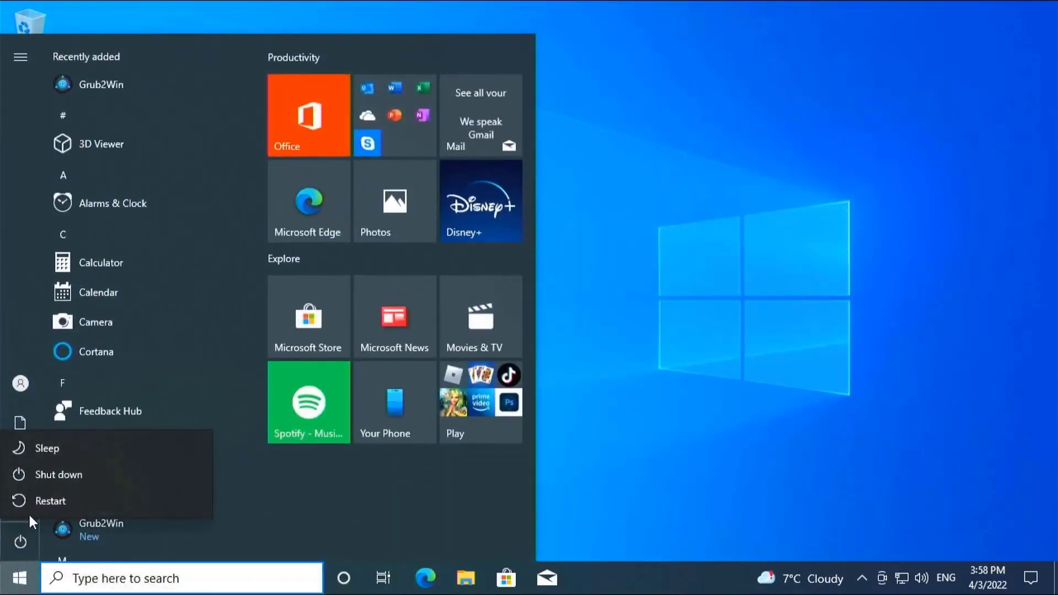
left_click(28, 512)
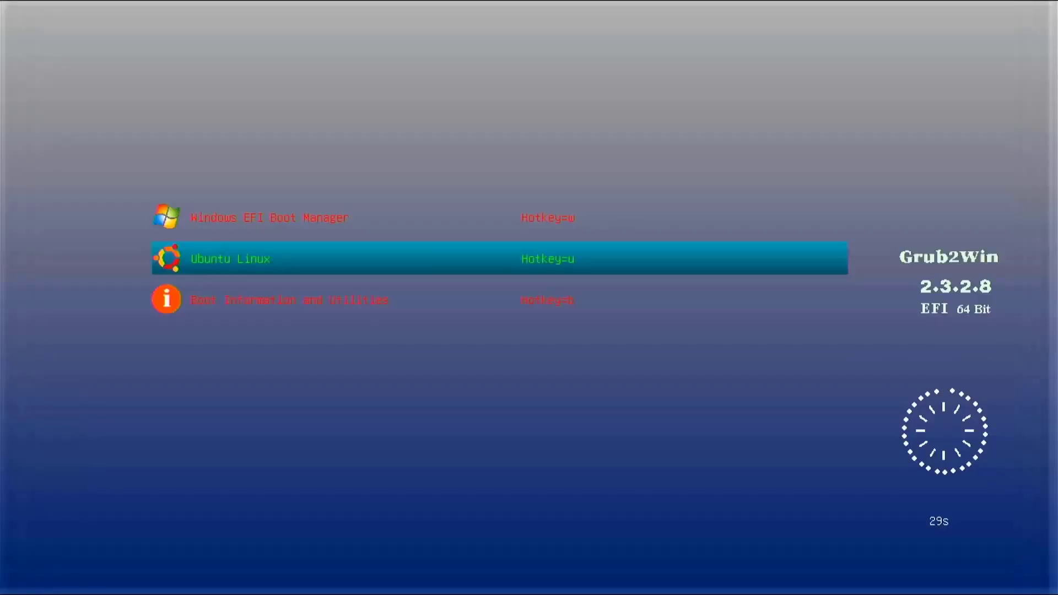
key("Up")
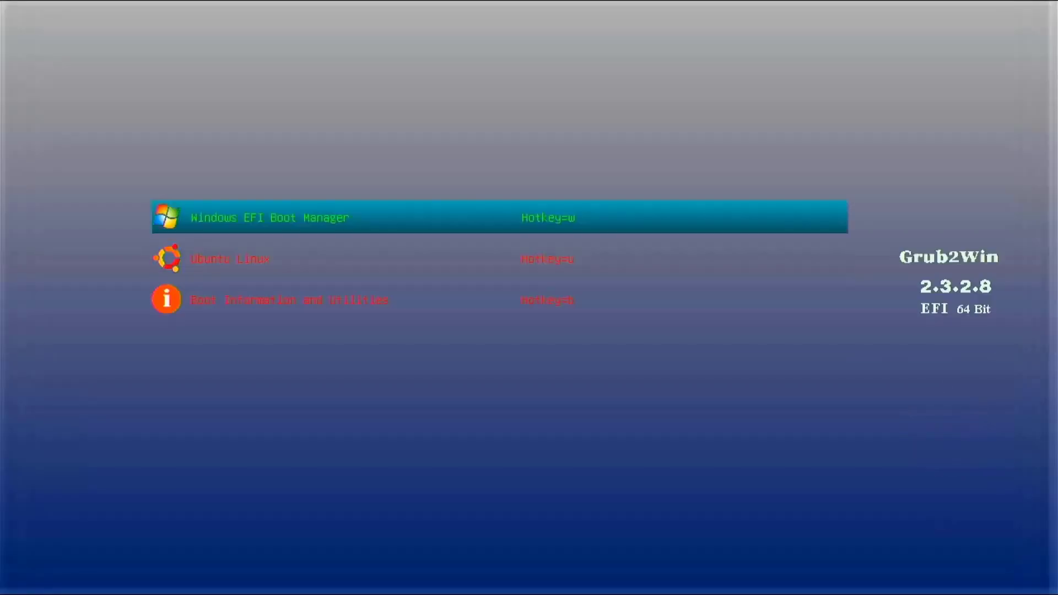
key("Down")
key("Return")
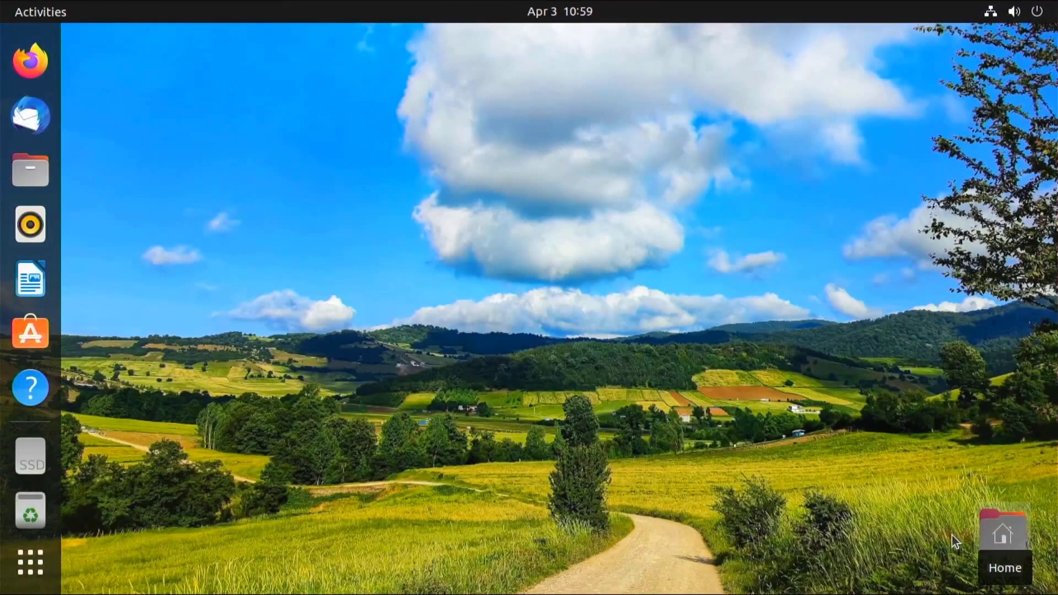
Step: Restart the computer from Ubuntu and choose Windows EFI Boot Manager in the Grub2Win boot menu
left_click(52, 561)
left_click(51, 563)
left_click(1049, 9)
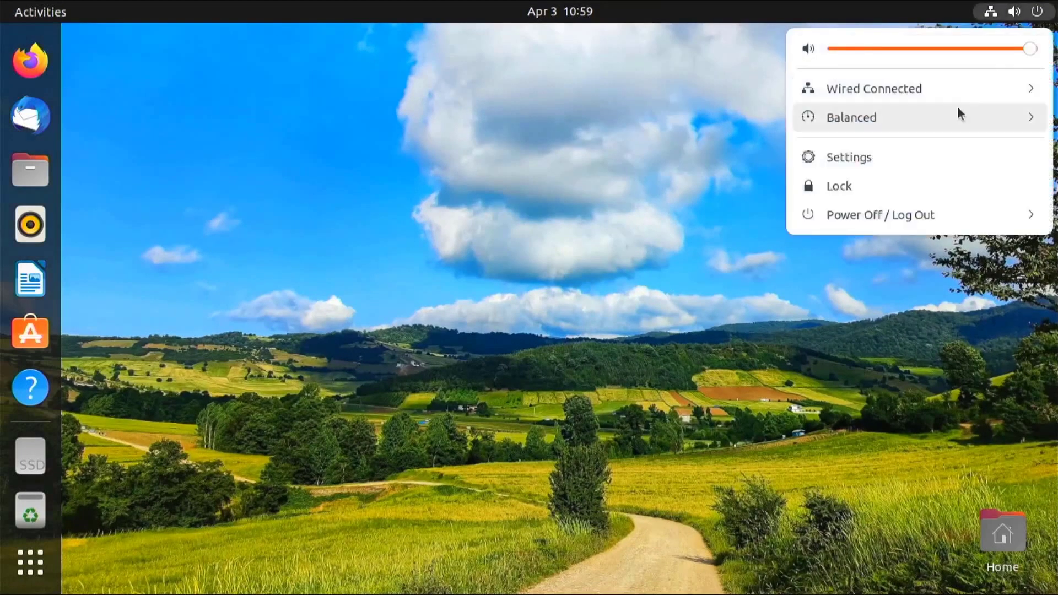
left_click(875, 215)
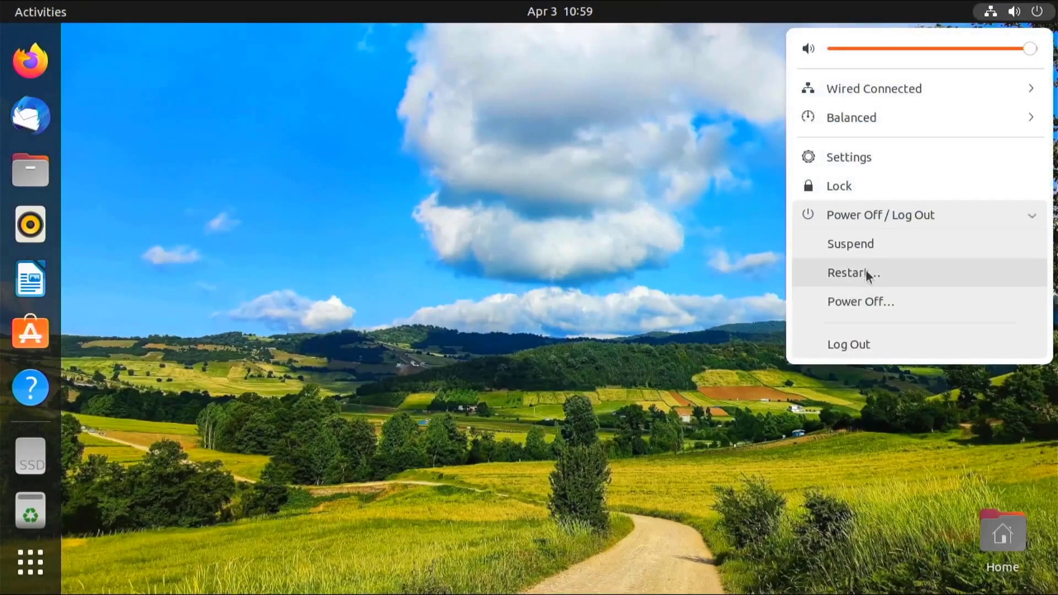
left_click(866, 274)
left_click(615, 333)
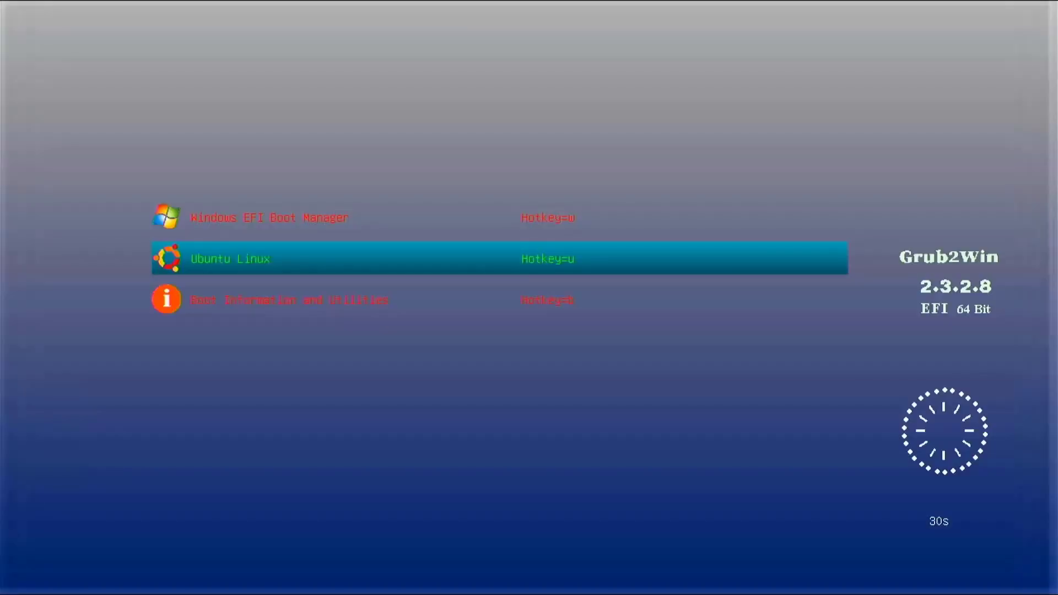
key("Up")
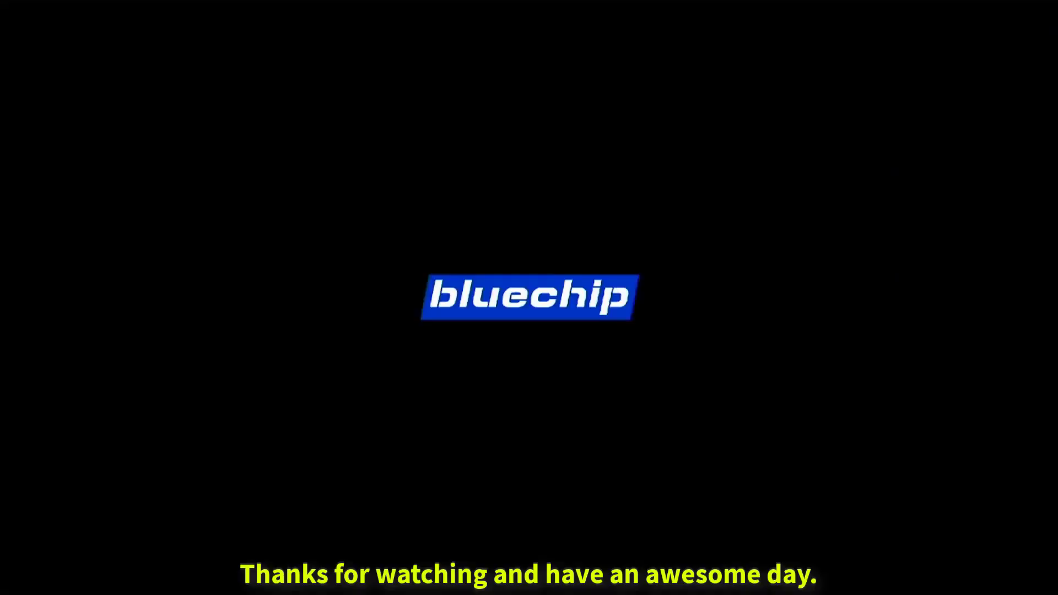